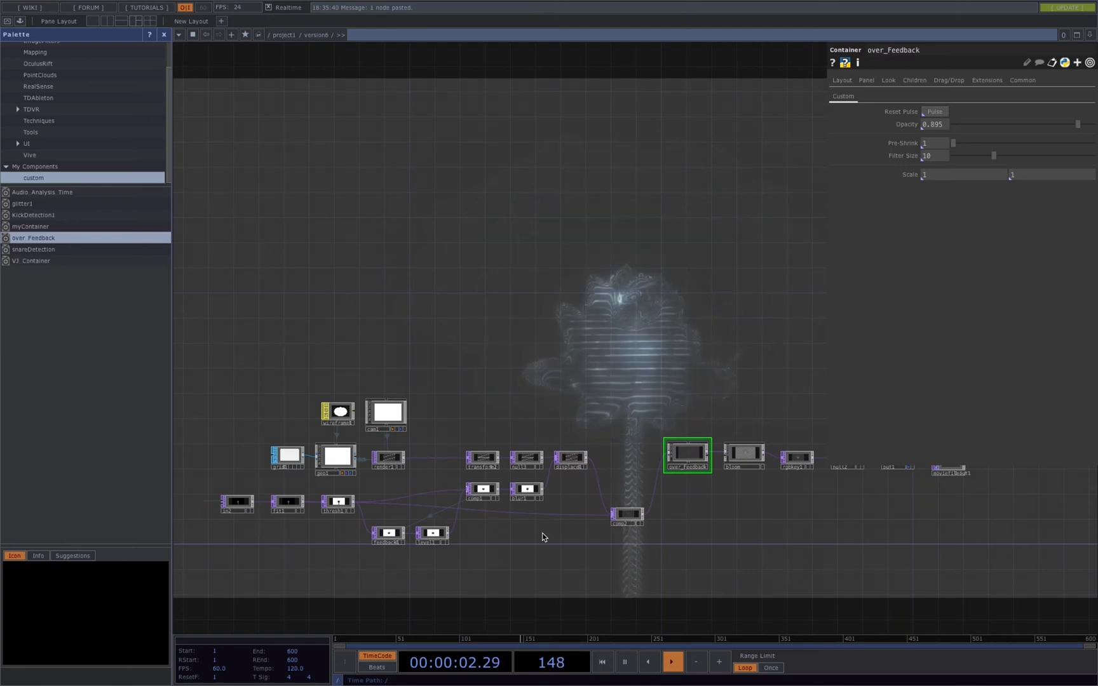
Step: Select and delete every node of the old 22-node network
{"action": "scroll", "coordinate": [543, 533], "scroll_direction": "down", "scroll_amount": 3}
{"action": "right_click_drag", "start_coordinate": [847, 550], "coordinate": [284, 395]}
{"action": "key", "text": "Delete"}
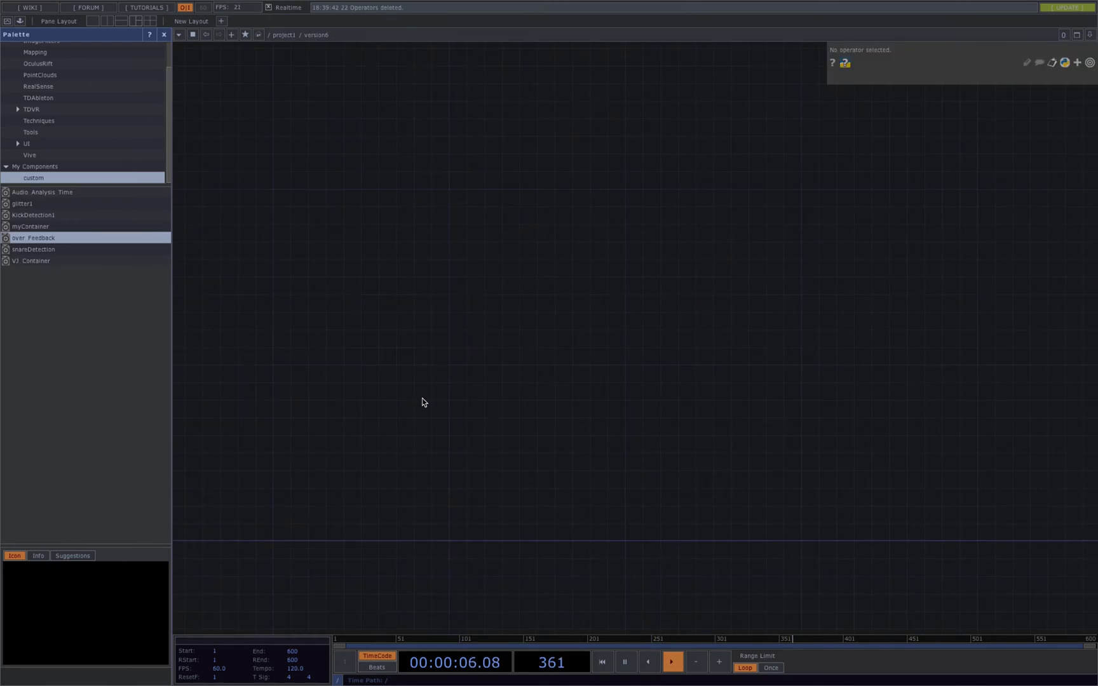
Step: Add a new Grid SOP, grid1, to the empty network
{"action": "key", "text": "Tab"}
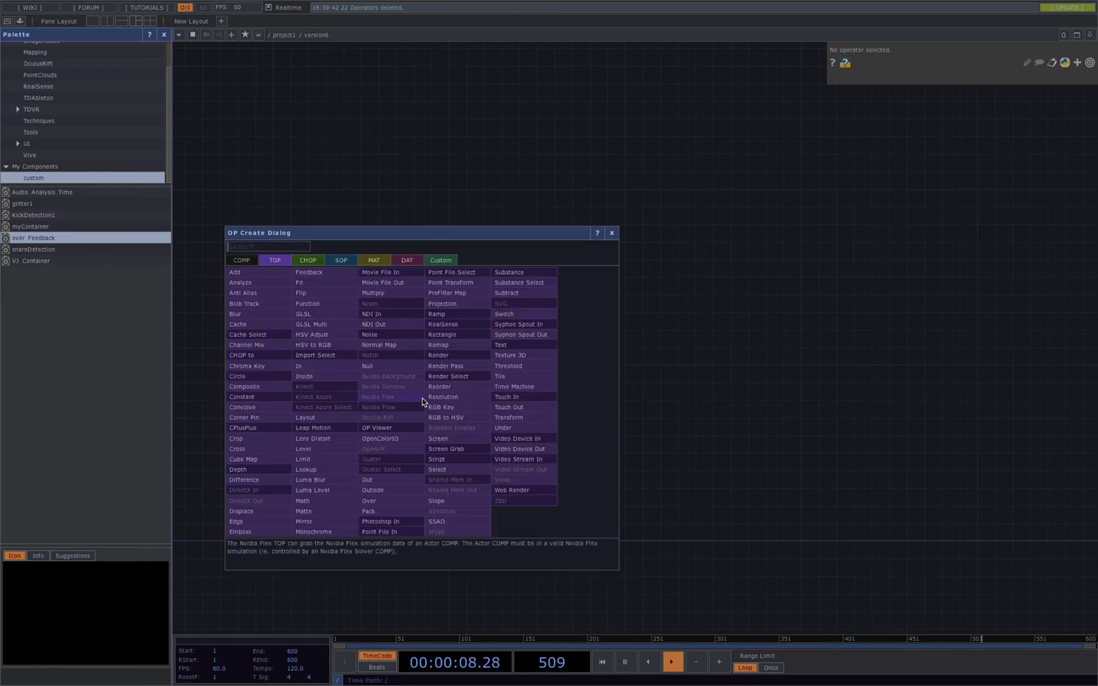
{"action": "left_click", "coordinate": [350, 261]}
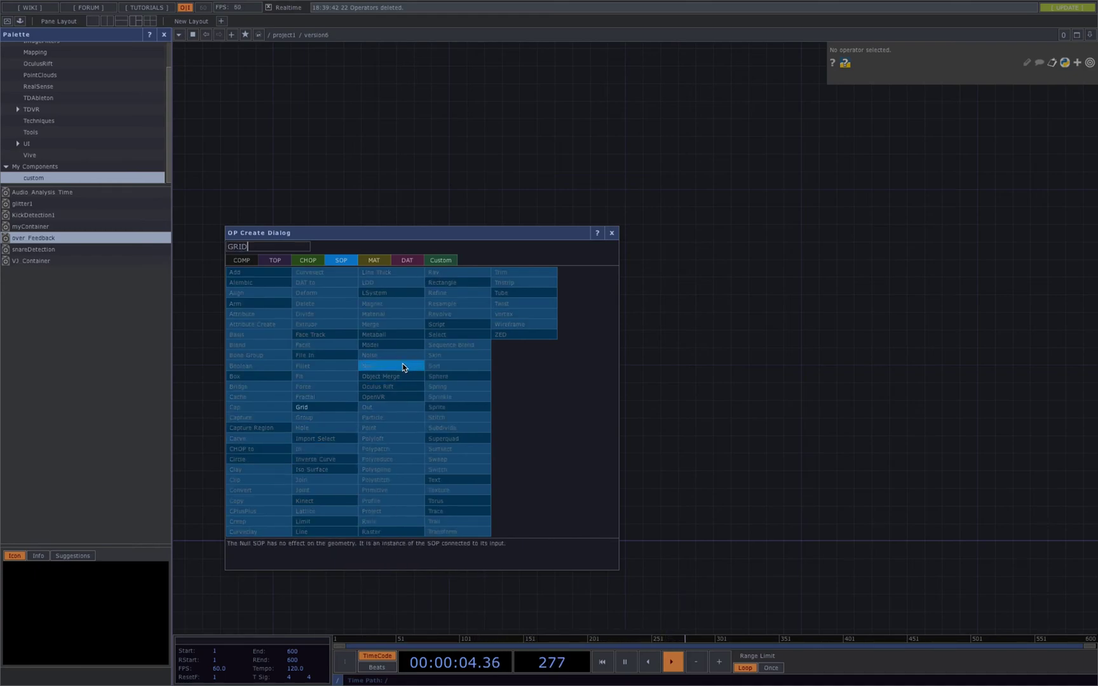
{"action": "left_click", "coordinate": [323, 406]}
{"action": "left_click", "coordinate": [250, 432]}
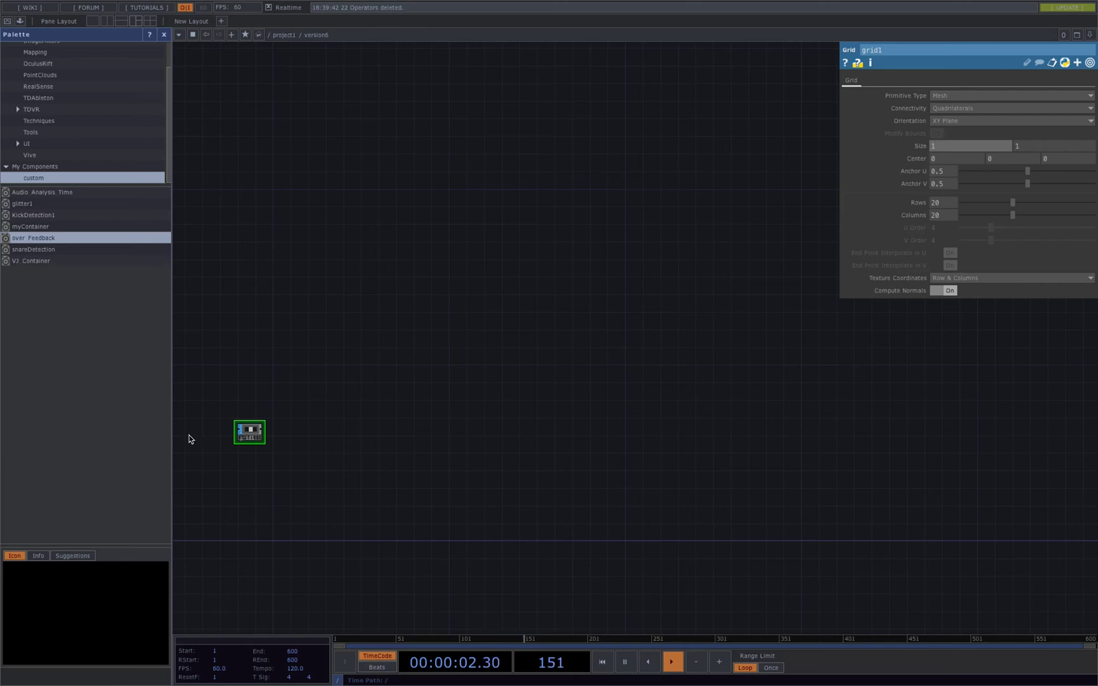
Step: Set grid1's size to 4.2 by 3
{"action": "scroll", "coordinate": [223, 474], "scroll_direction": "up", "scroll_amount": 4}
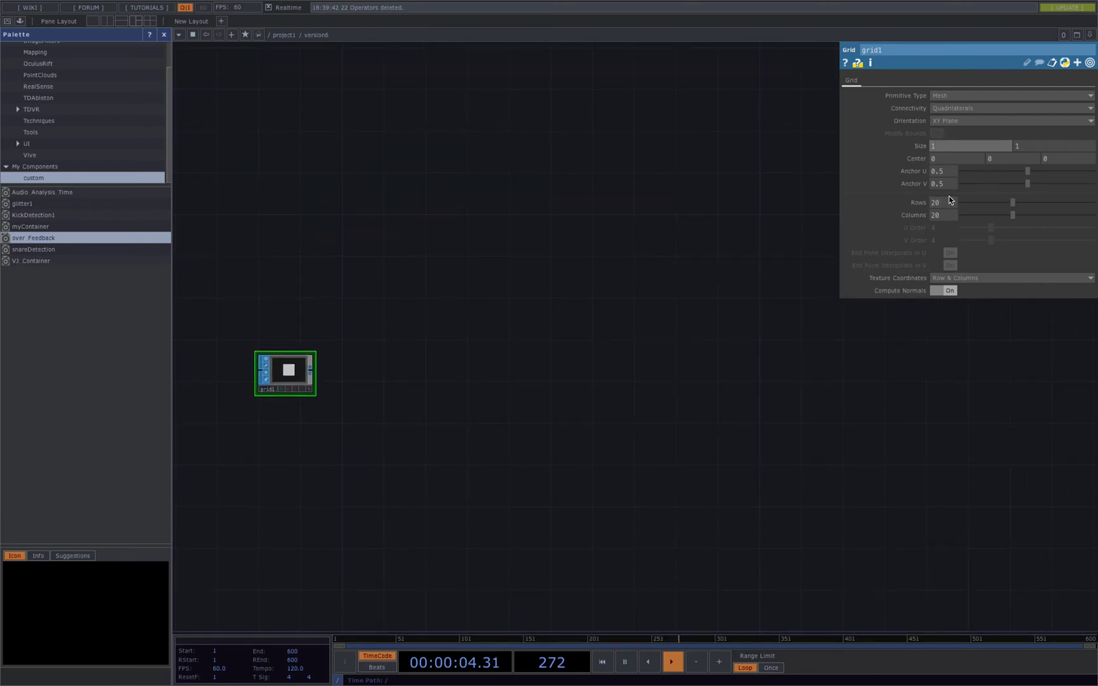
{"action": "key", "text": "BackSpace"}
{"action": "type", "text": "4.2"}
{"action": "left_click", "coordinate": [1032, 147]}
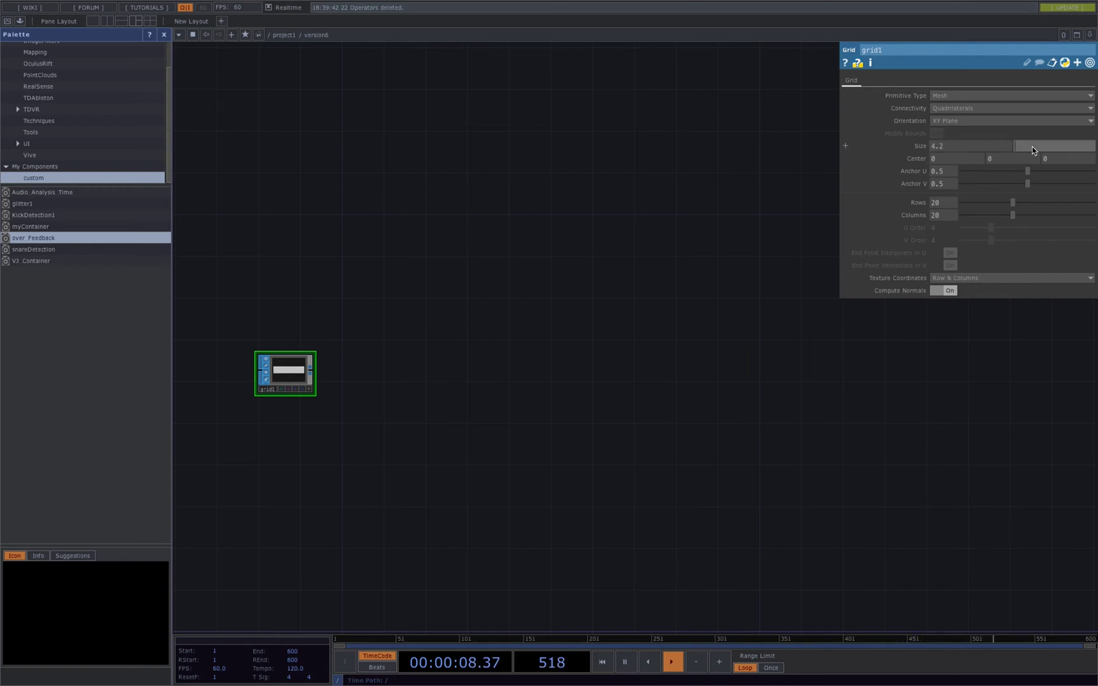
{"action": "type", "text": "3"}
{"action": "key", "text": "Return"}
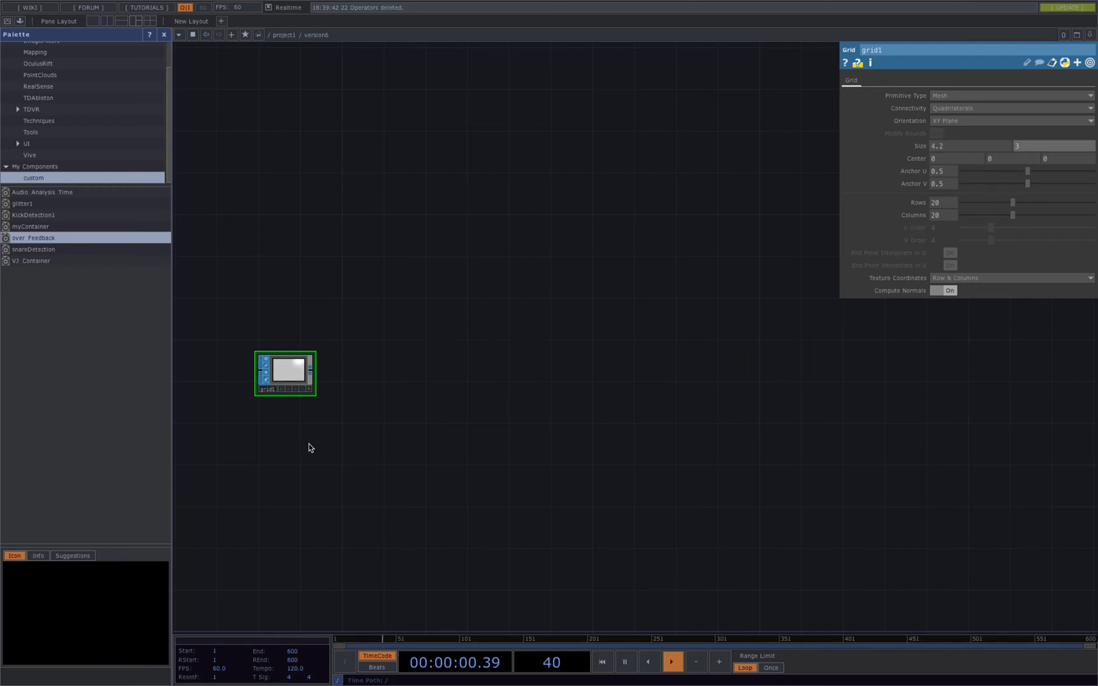
Step: Give grid1 50 rows and 2 columns
{"action": "scroll", "coordinate": [267, 416], "scroll_direction": "up", "scroll_amount": 5}
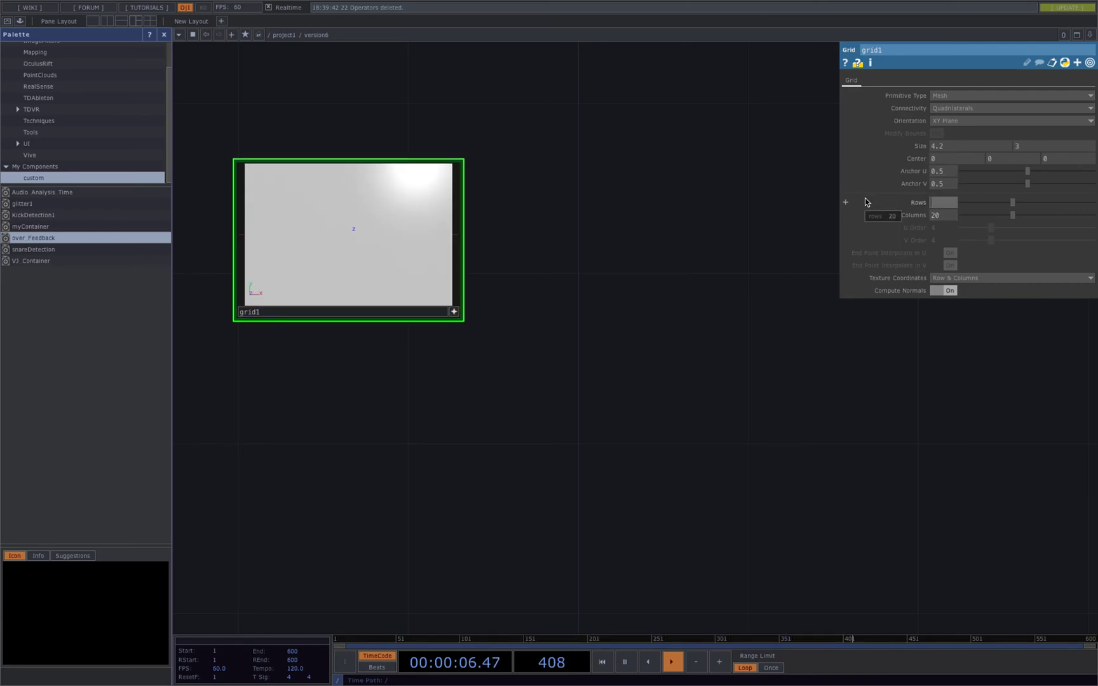
{"action": "type", "text": "0"}
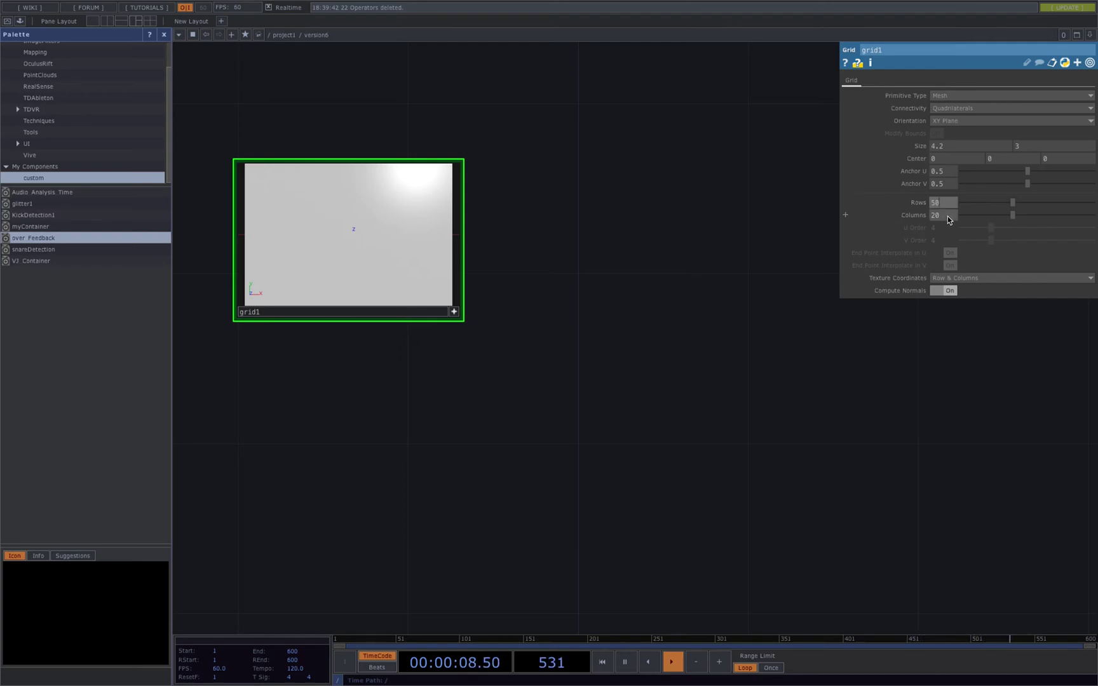
{"action": "key", "text": "Return"}
{"action": "left_click", "coordinate": [948, 219]}
{"action": "type", "text": "2"}
{"action": "key", "text": "Return"}
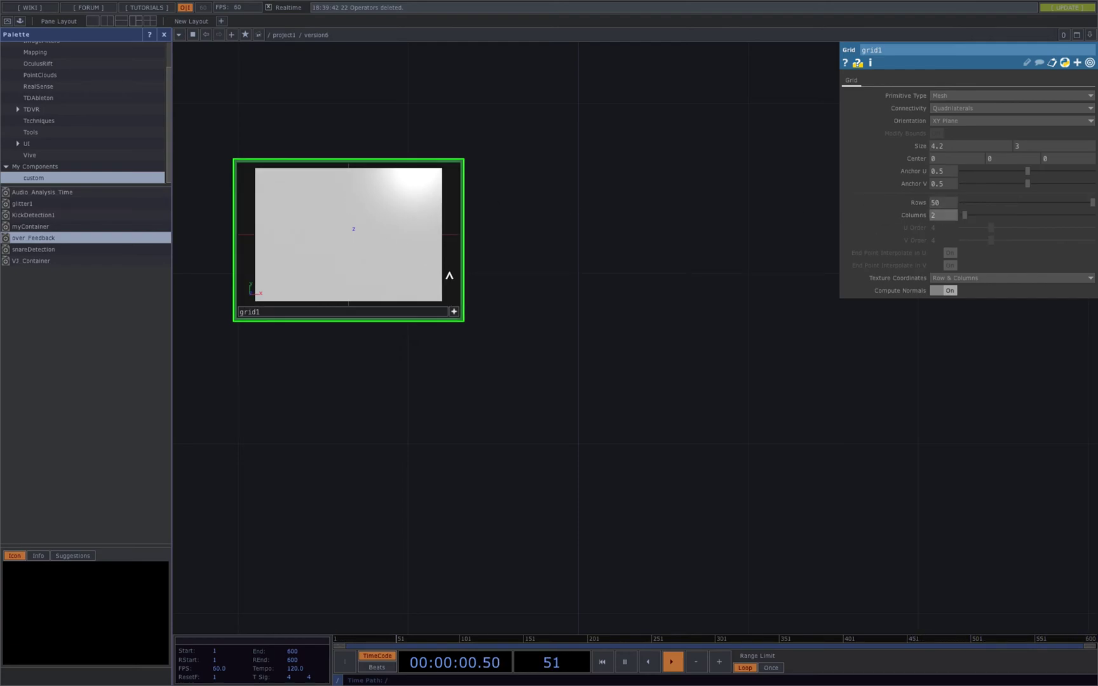
Step: Change grid1's primitive type from Mesh to Polygon
{"action": "left_click", "coordinate": [454, 314]}
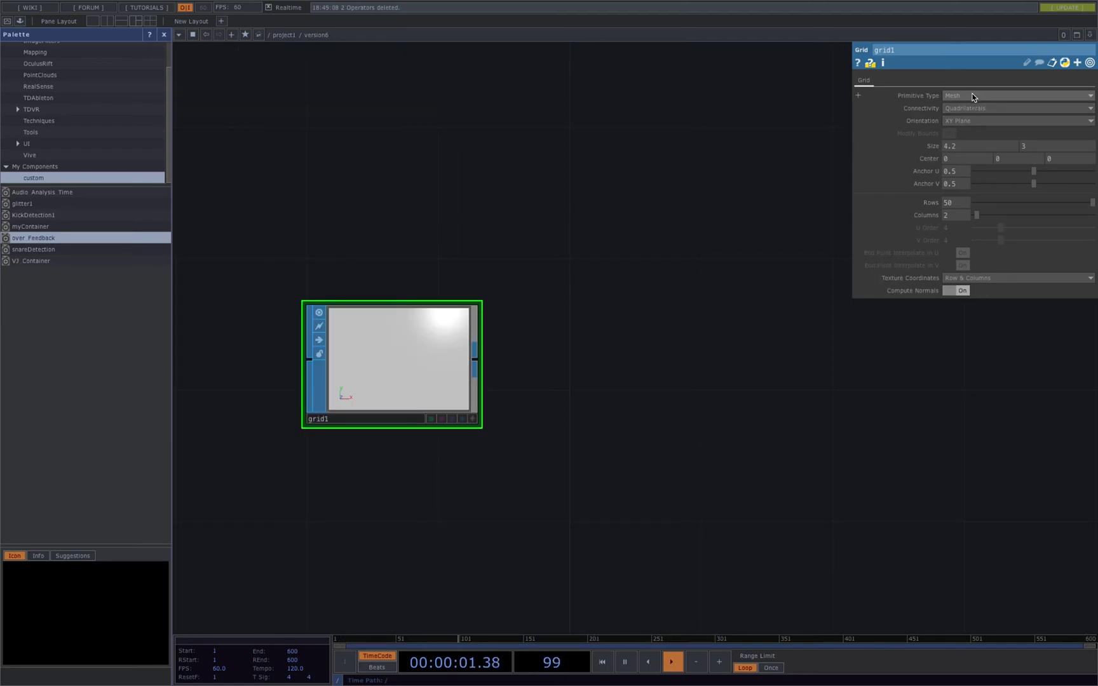
{"action": "left_click", "coordinate": [972, 97]}
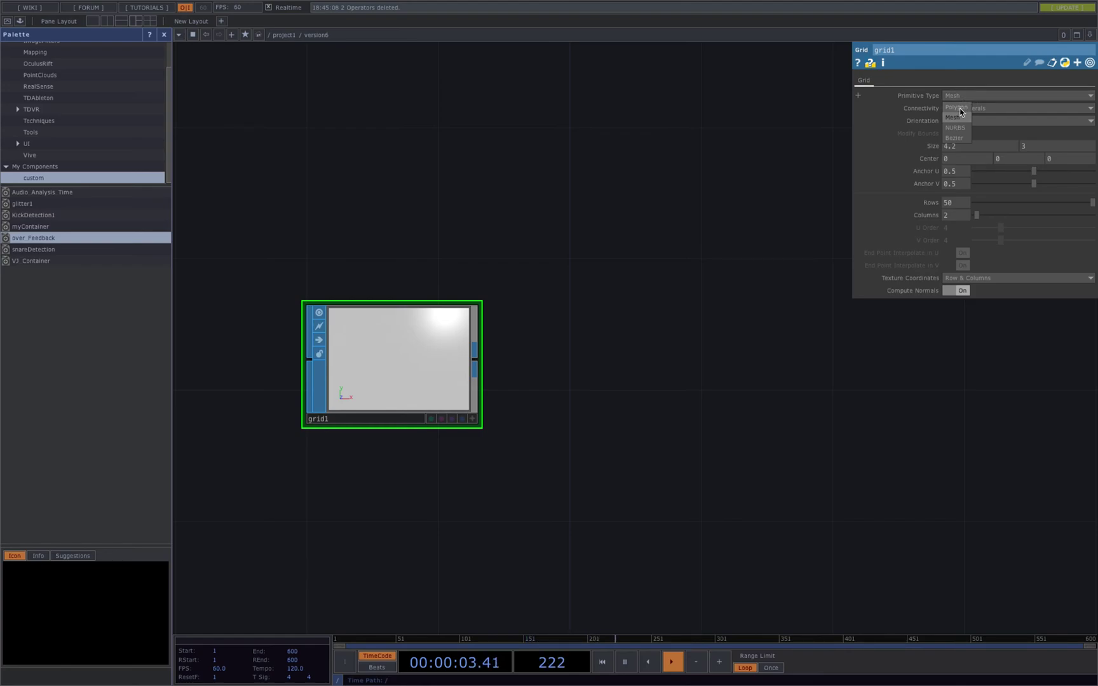
{"action": "left_click", "coordinate": [960, 109]}
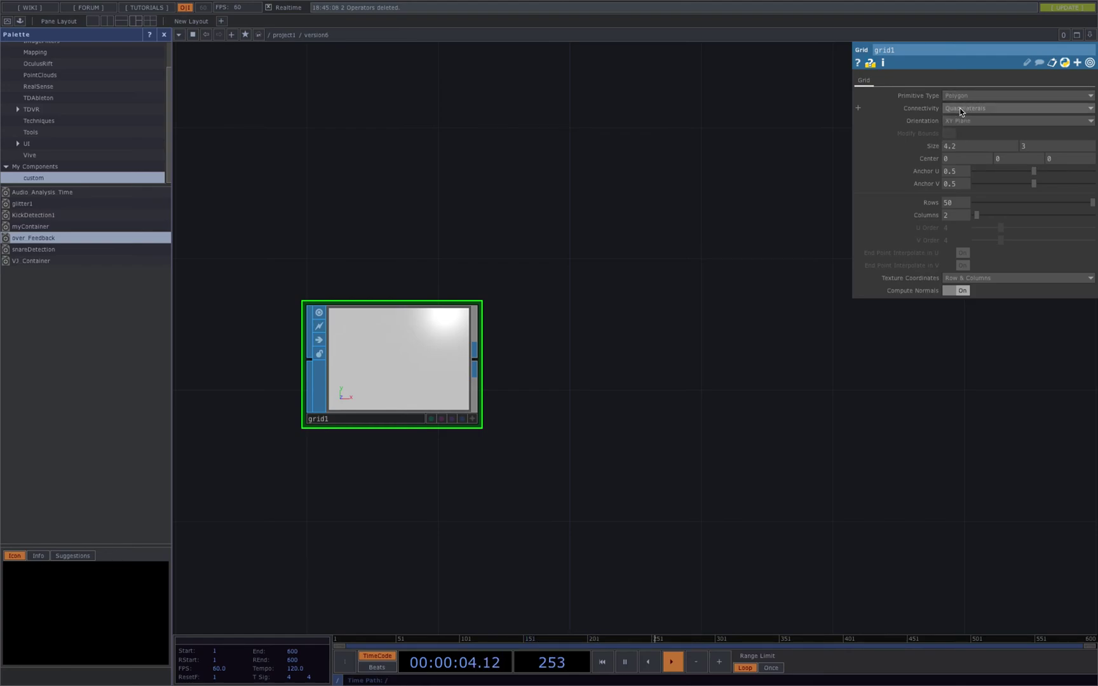
Step: Add a Geometry COMP, geo1, wired from grid1
{"action": "right_click", "coordinate": [476, 367]}
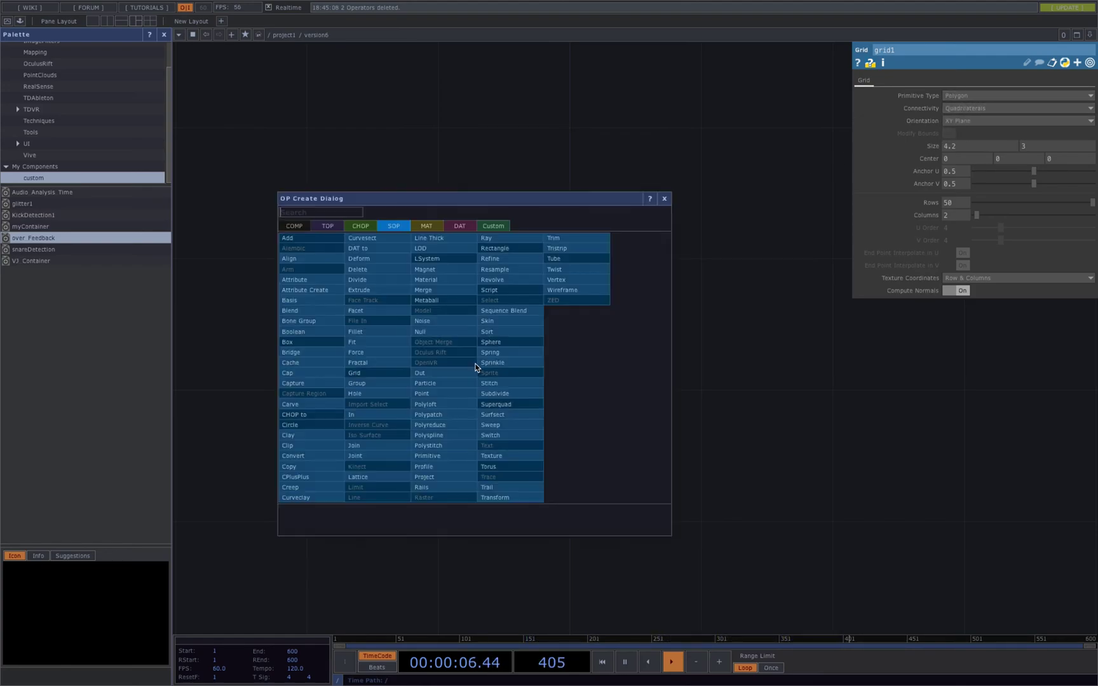
{"action": "left_click", "coordinate": [299, 227]}
{"action": "type", "text": "geo"}
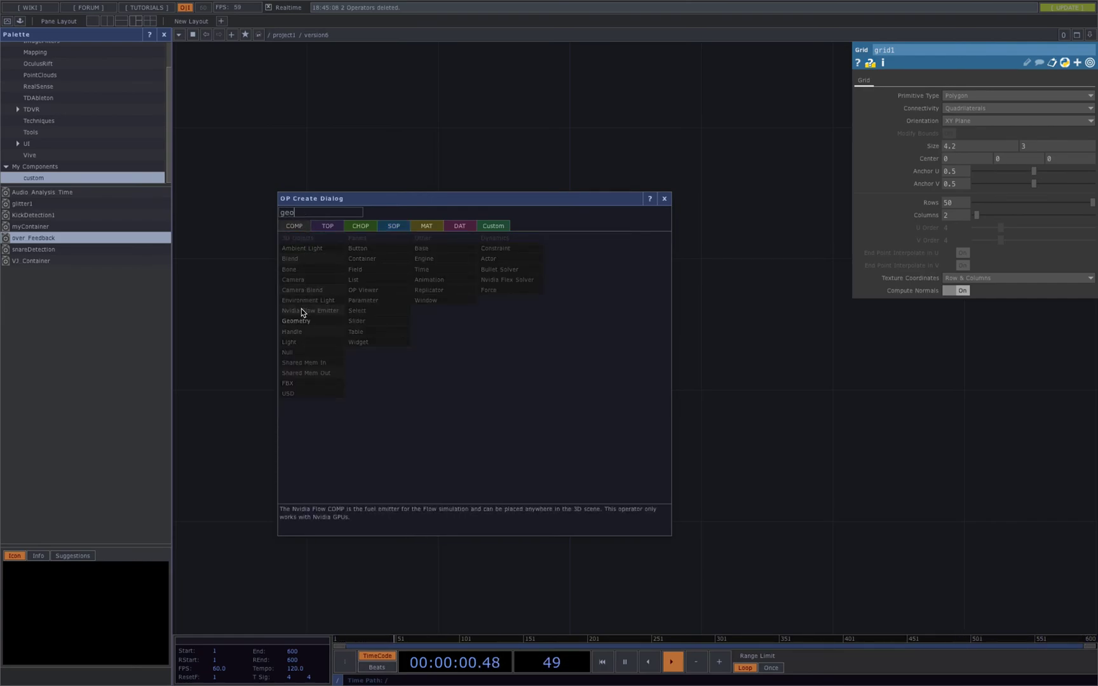
{"action": "left_click", "coordinate": [299, 320]}
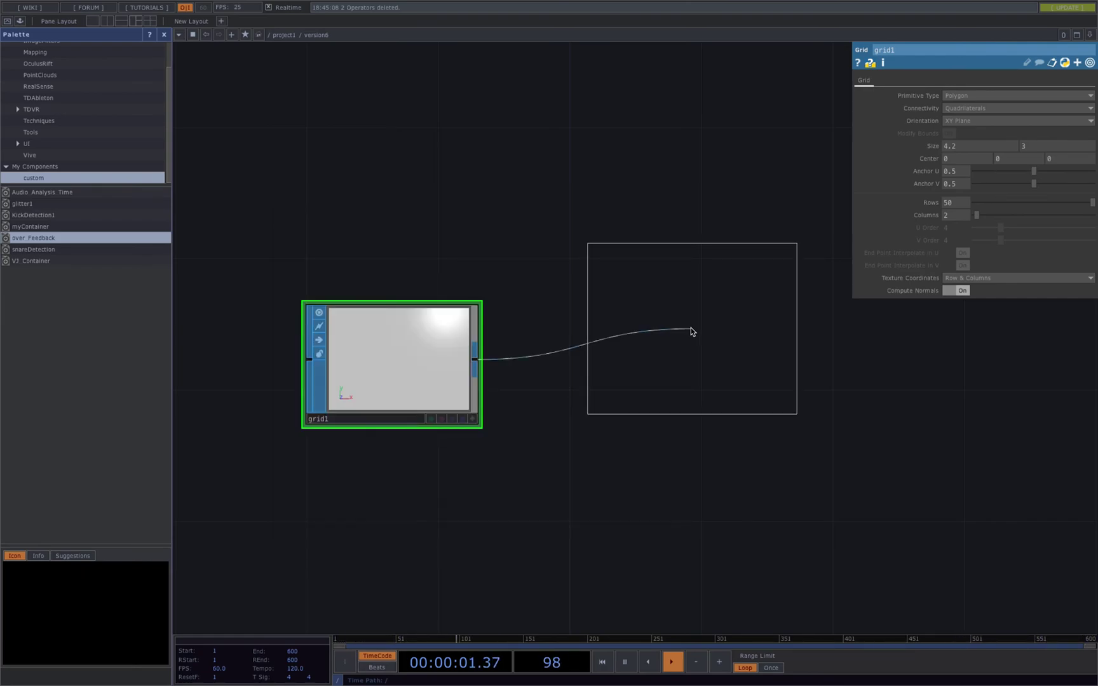
{"action": "left_click", "coordinate": [656, 356]}
{"action": "left_click_drag", "start_coordinate": [801, 350], "coordinate": [656, 423]}
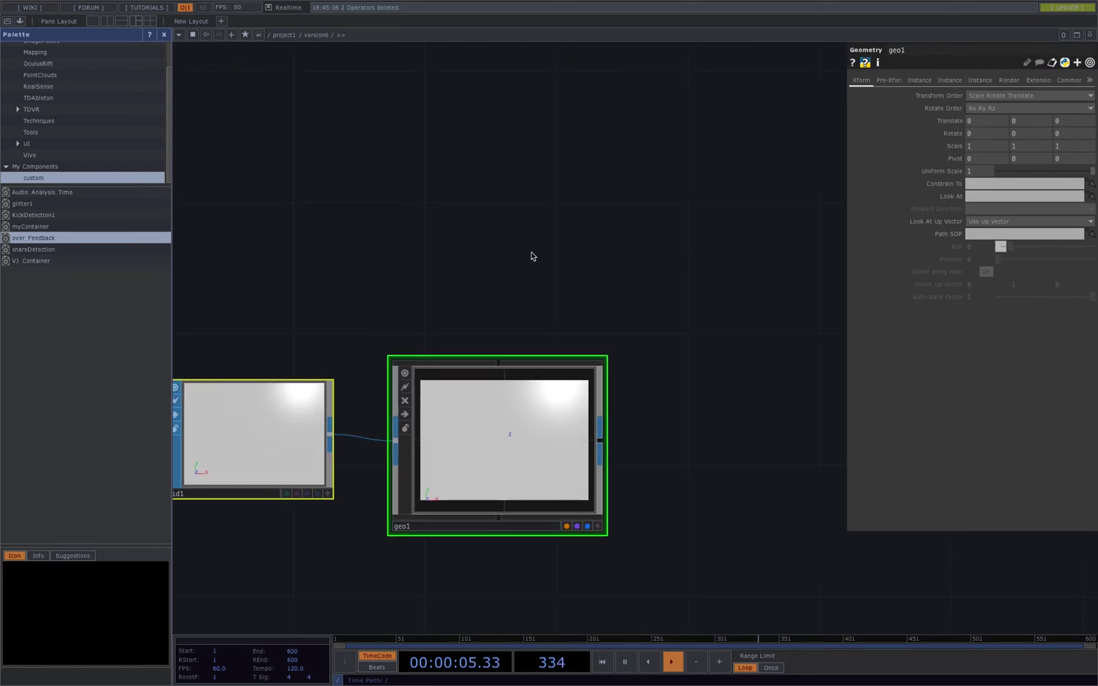
{"action": "left_click", "coordinate": [499, 237]}
Step: Create a Wireframe MAT, wireframe1, and assign it as geo1's material
{"action": "key", "text": "Tab"}
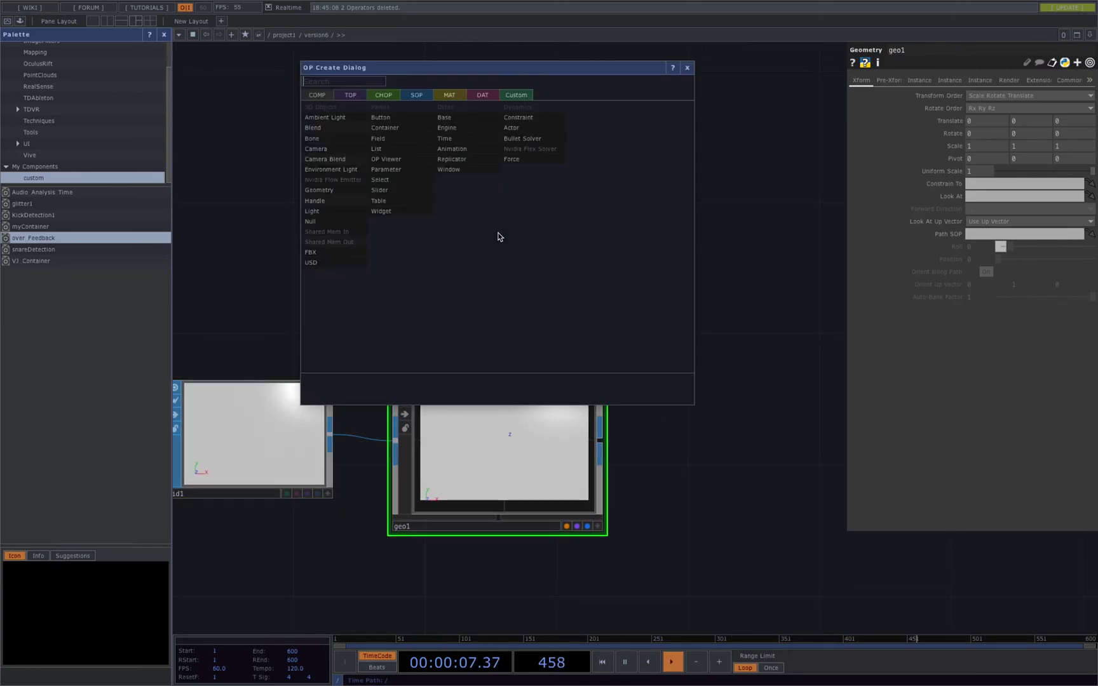
{"action": "left_click", "coordinate": [452, 96]}
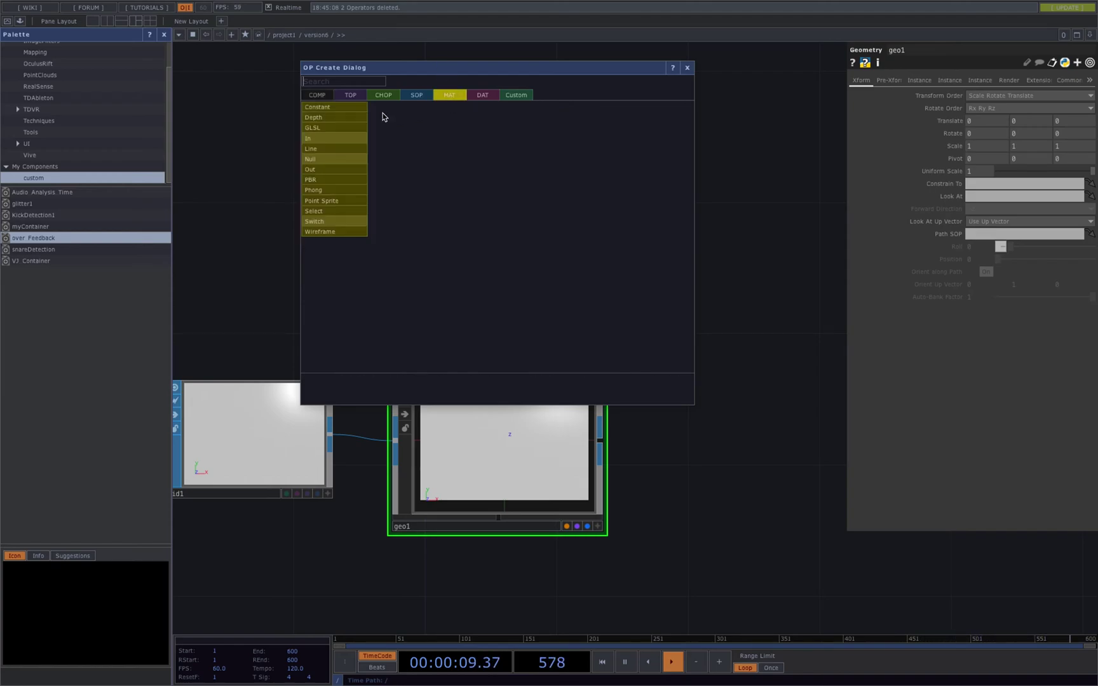
{"action": "left_click", "coordinate": [335, 232]}
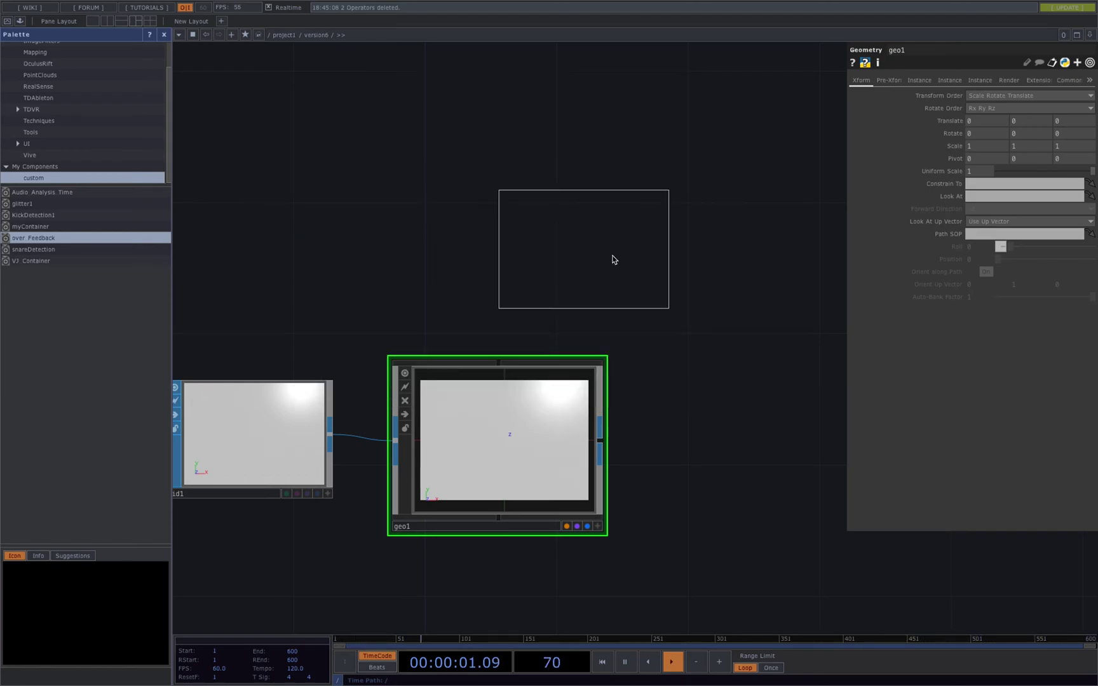
{"action": "left_click", "coordinate": [505, 236]}
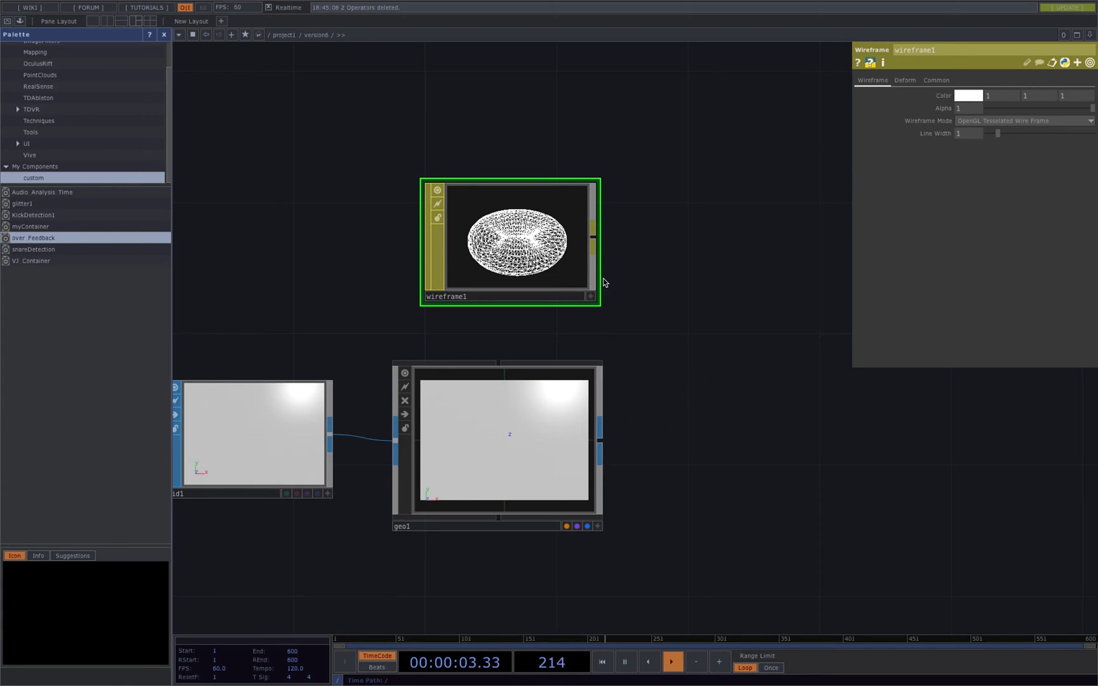
{"action": "left_click_drag", "start_coordinate": [543, 246], "coordinate": [534, 445]}
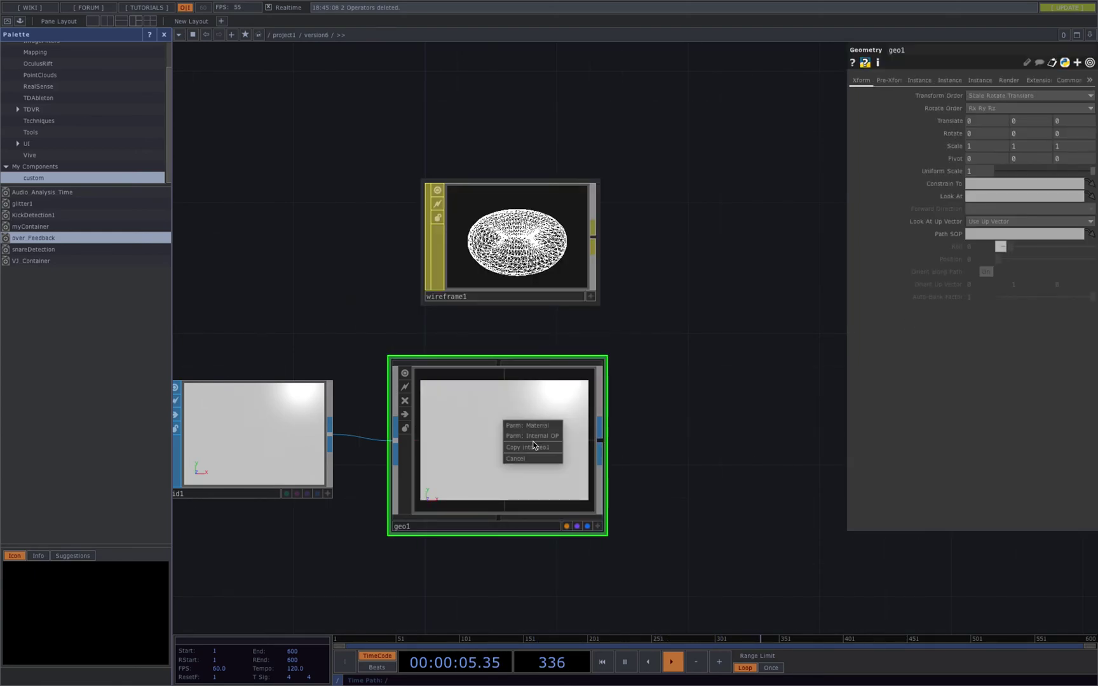
{"action": "left_click", "coordinate": [533, 426]}
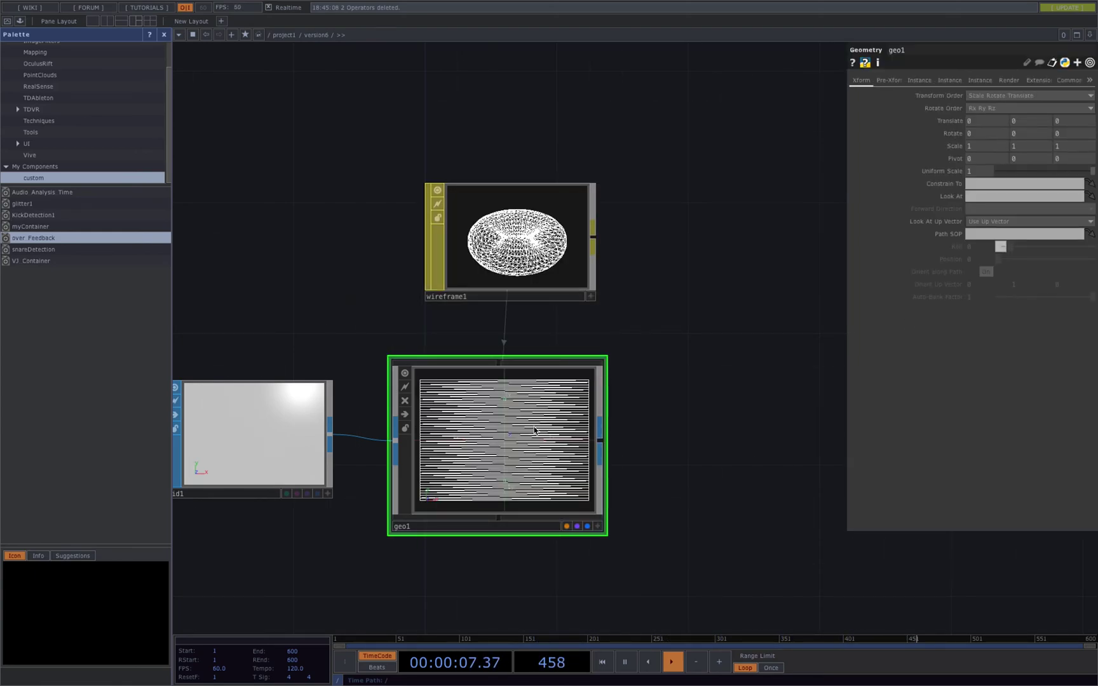
{"action": "scroll", "coordinate": [698, 395], "scroll_direction": "right", "scroll_amount": 3}
Step: Add a Render TOP, render1, wired from geo1
{"action": "key", "text": "Tab"}
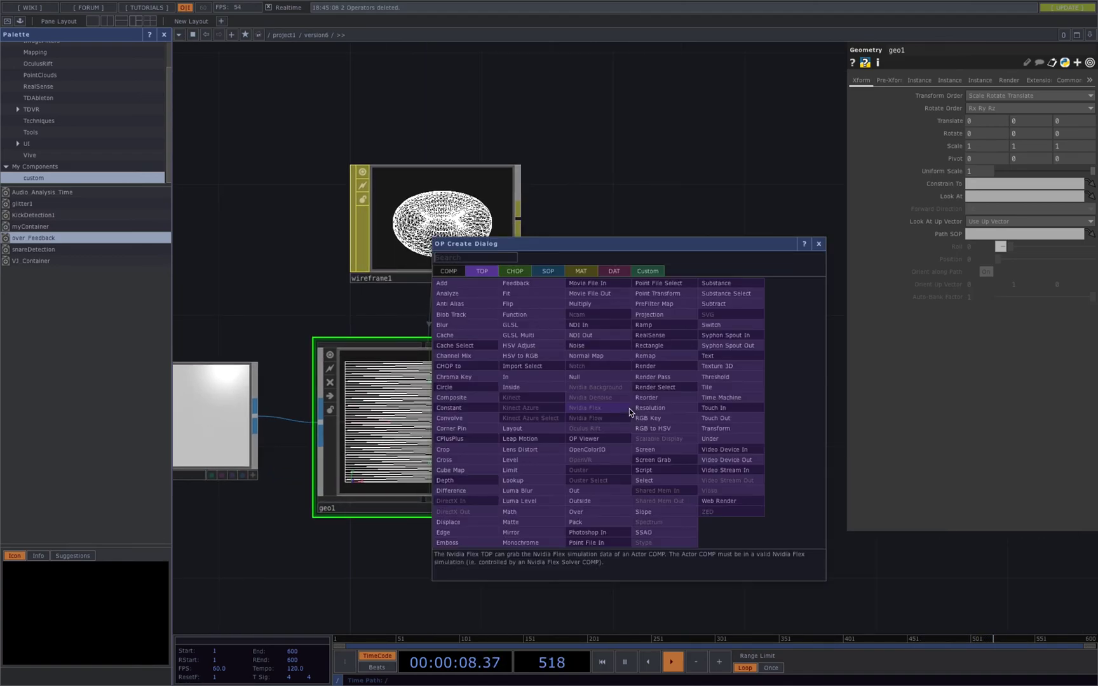
{"action": "type", "text": "ren"}
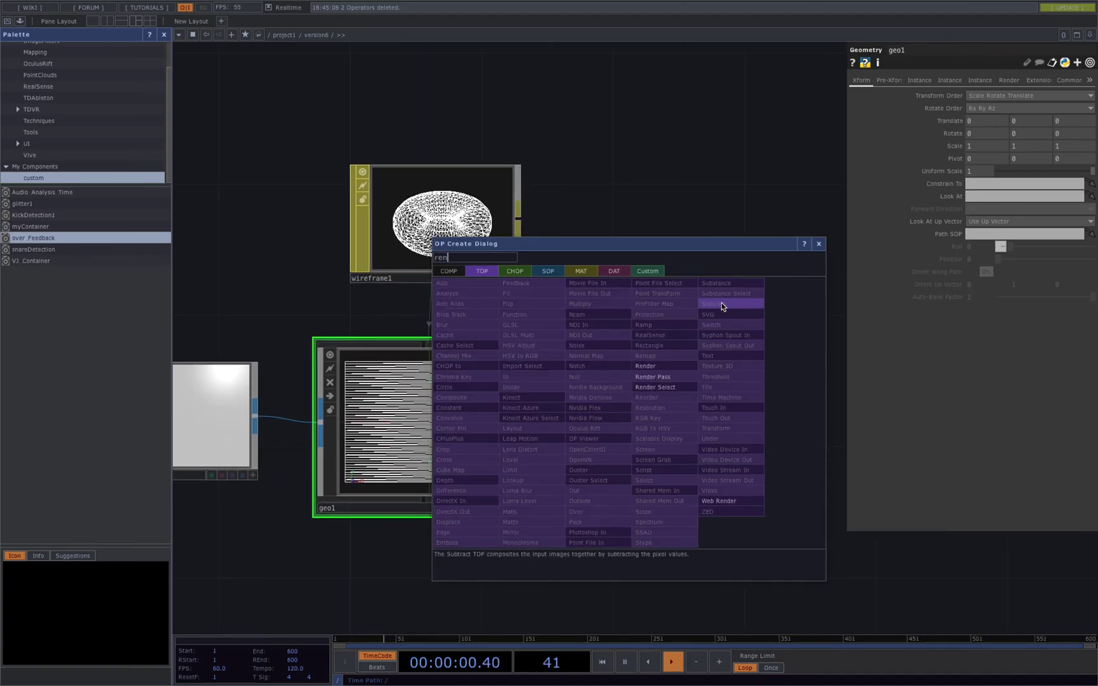
{"action": "left_click", "coordinate": [650, 367]}
{"action": "left_click", "coordinate": [699, 416]}
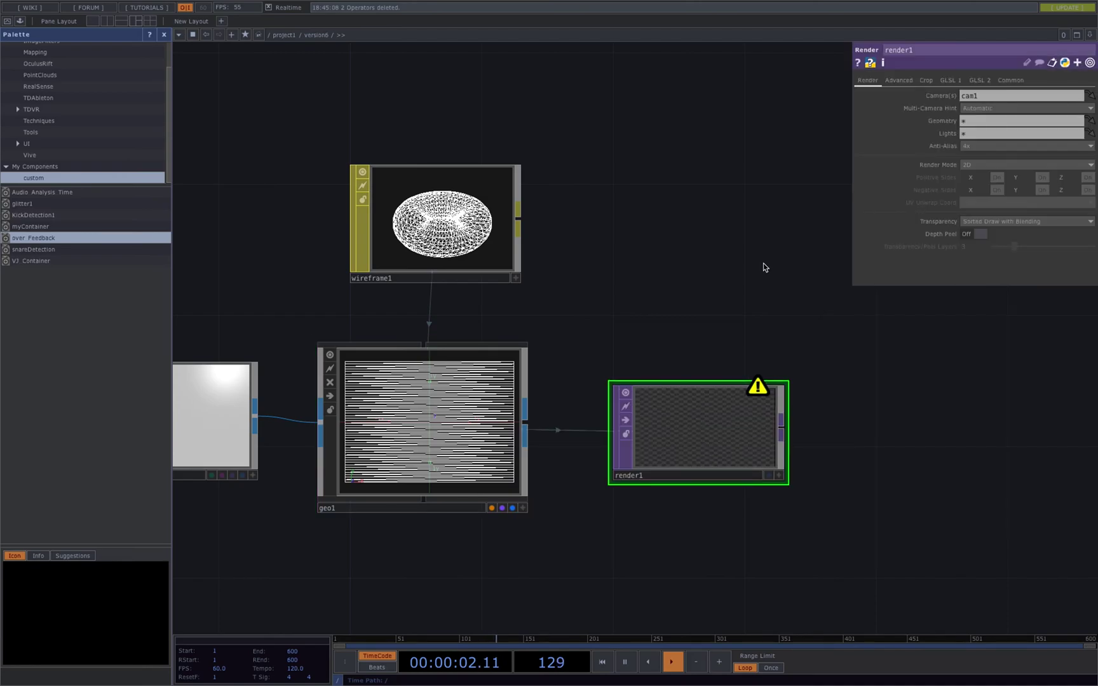
{"action": "left_click_drag", "start_coordinate": [762, 265], "coordinate": [617, 249]}
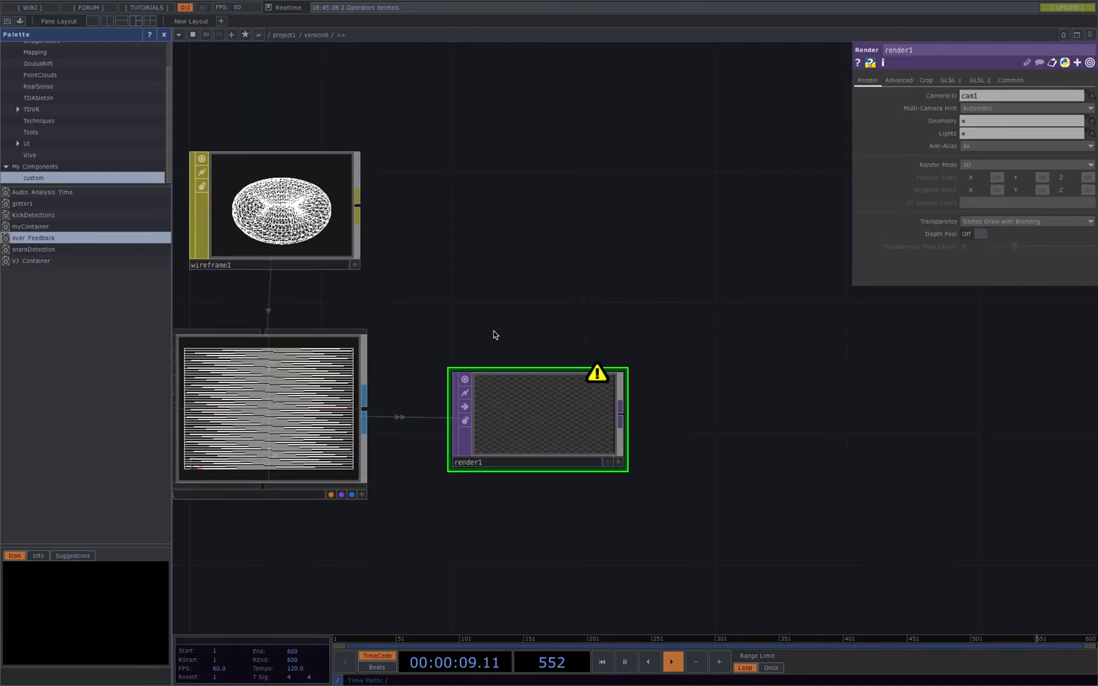
Step: Add a Camera COMP, cam1, placed above render1
{"action": "key", "text": "Tab"}
{"action": "type", "text": "cam"}
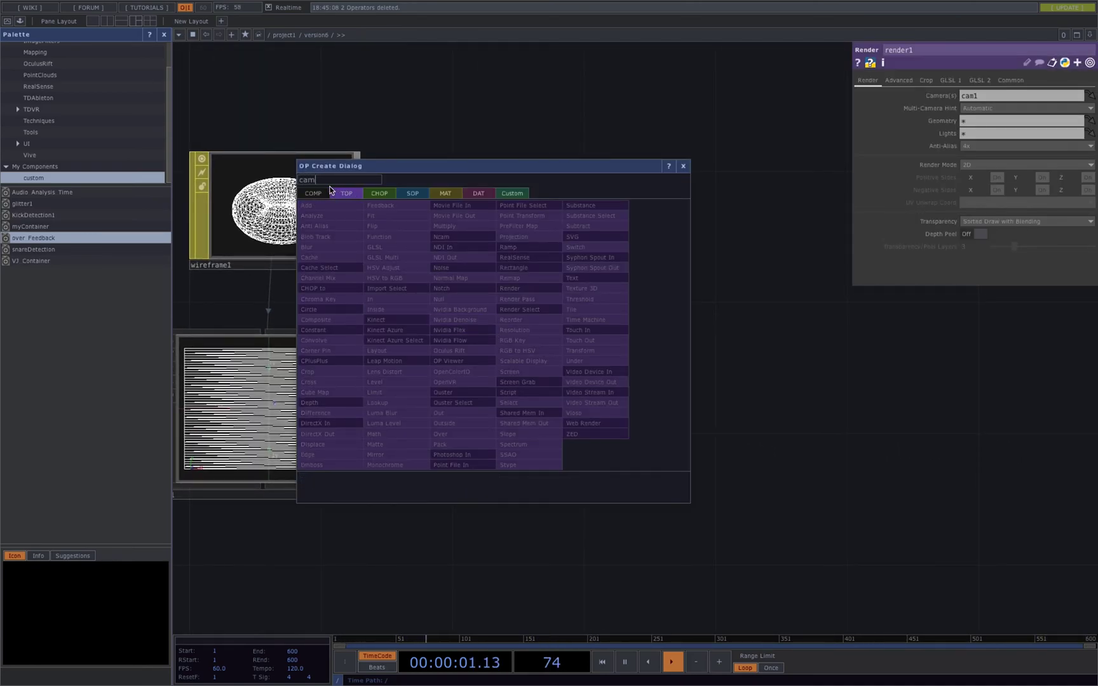
{"action": "left_click", "coordinate": [316, 196]}
{"action": "left_click", "coordinate": [329, 249]}
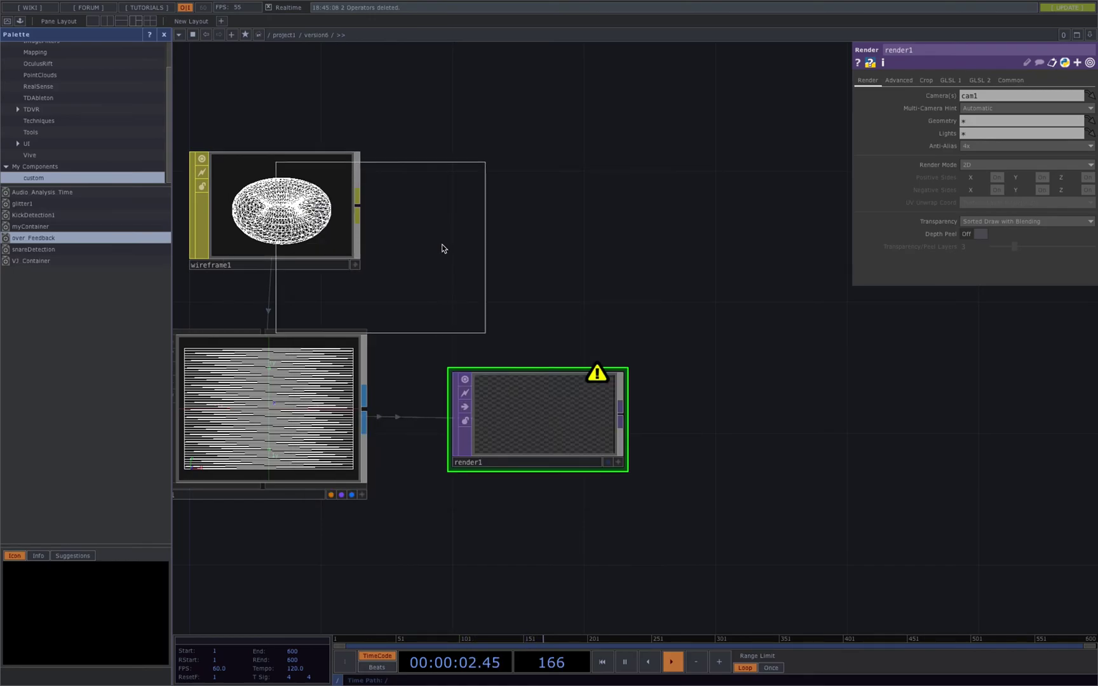
{"action": "left_click", "coordinate": [548, 232]}
{"action": "scroll", "coordinate": [680, 431], "scroll_direction": "down", "scroll_amount": 2}
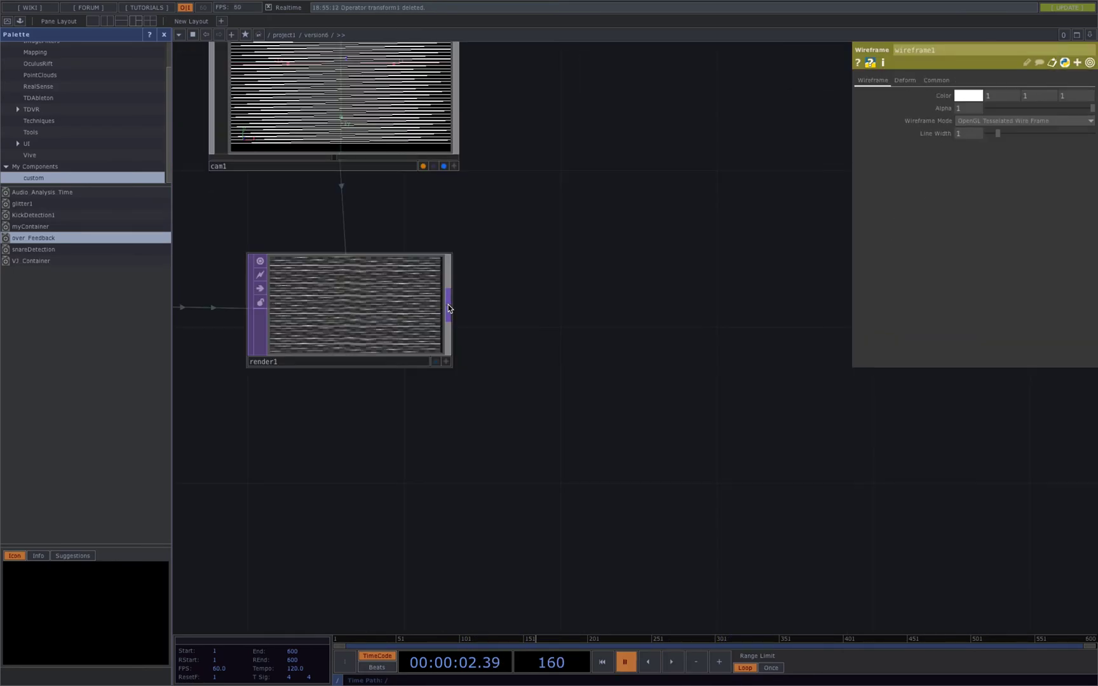
{"action": "key", "text": "Tab"}
Step: Add transform1 after render1 with its ty expression set to absTime.seconds*0.01
{"action": "type", "text": "tran"}
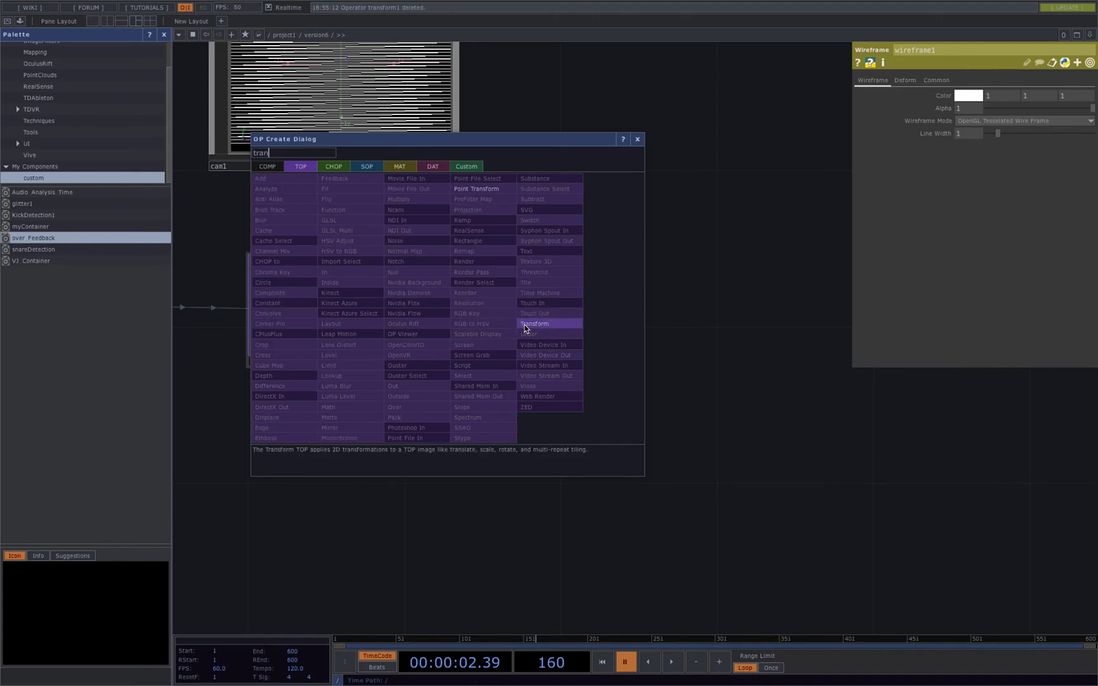
{"action": "left_click", "coordinate": [530, 322]}
{"action": "left_click", "coordinate": [643, 313]}
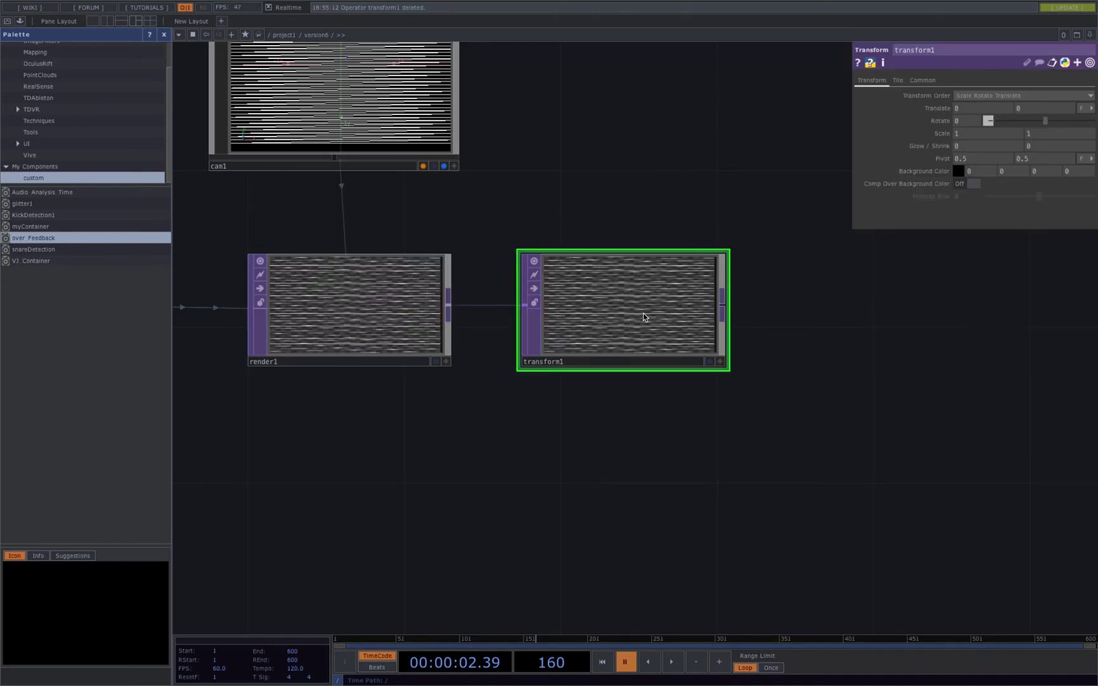
{"action": "left_click", "coordinate": [937, 108]}
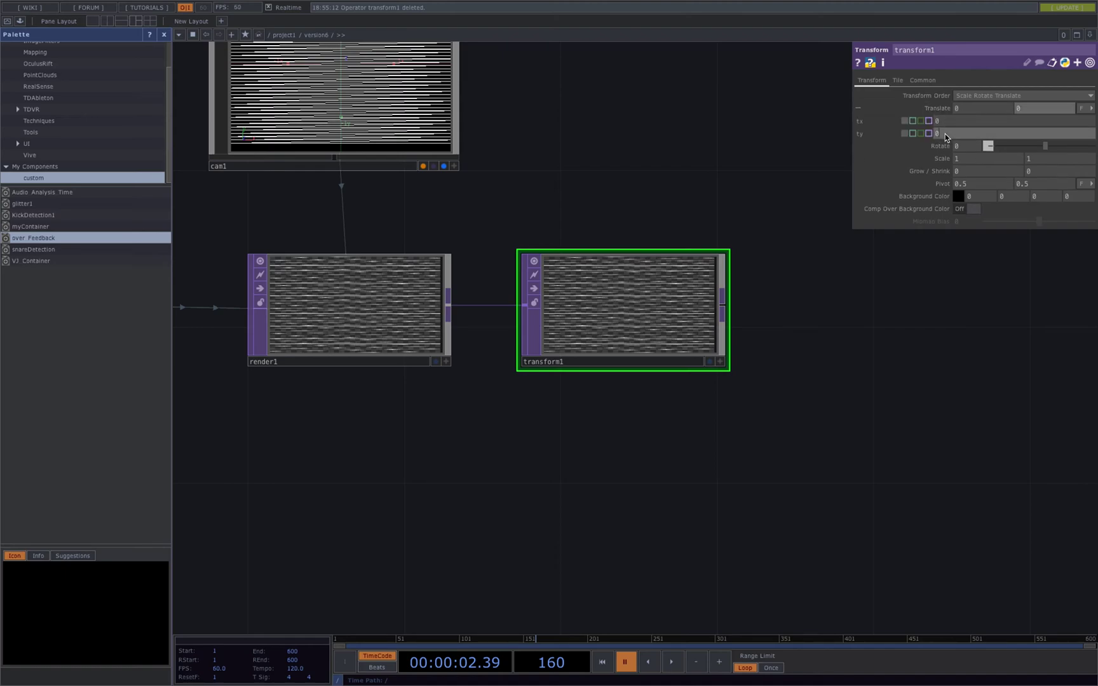
{"action": "left_click", "coordinate": [944, 134]}
{"action": "type", "text": "absTime.seconds"}
{"action": "key", "text": "Return"}
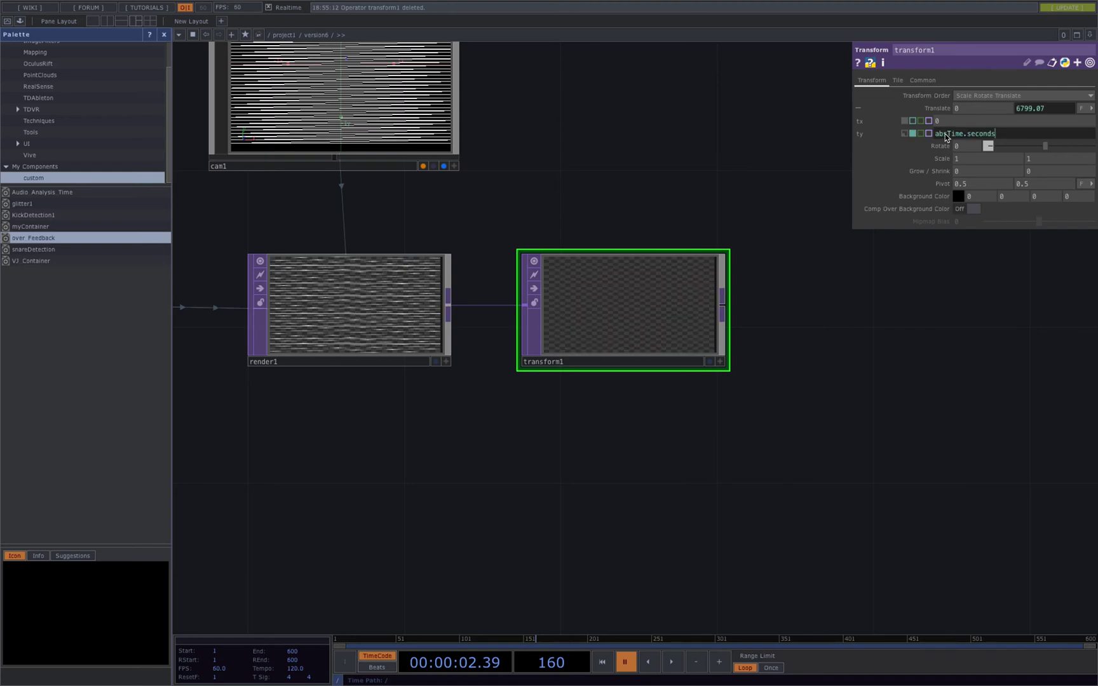
{"action": "type", "text": "*0.01"}
{"action": "key", "text": "Return"}
Step: Set transform1's tile Extend mode to Repeat
{"action": "scroll", "coordinate": [563, 483], "scroll_direction": "down", "scroll_amount": 3}
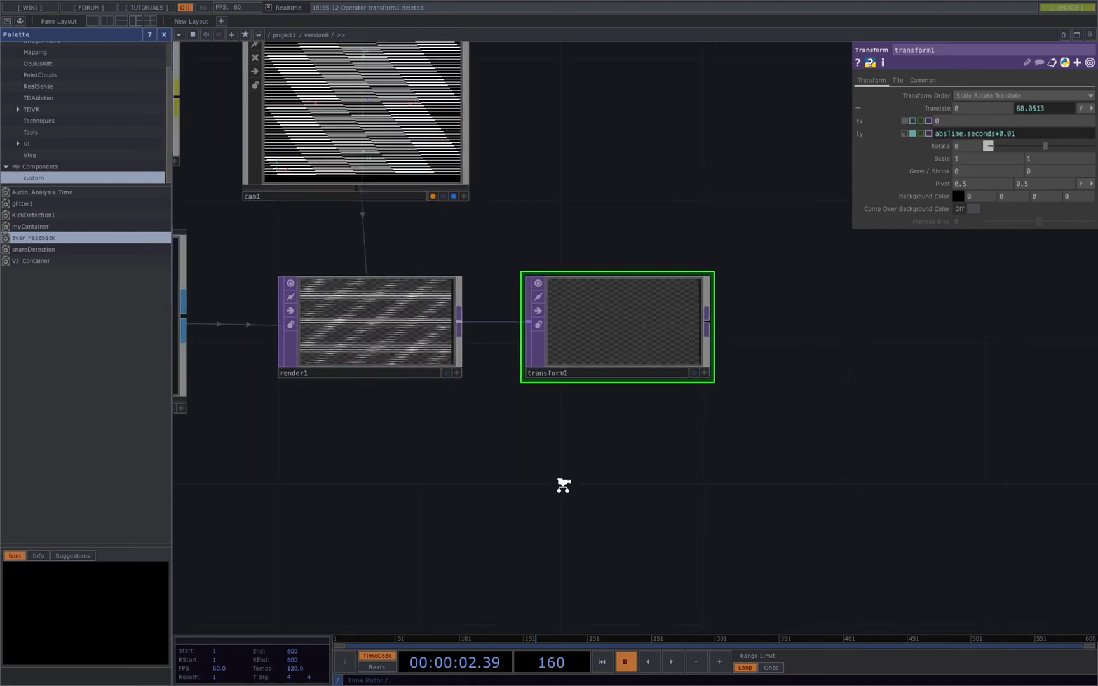
{"action": "left_click", "coordinate": [899, 83]}
{"action": "left_click", "coordinate": [981, 95]}
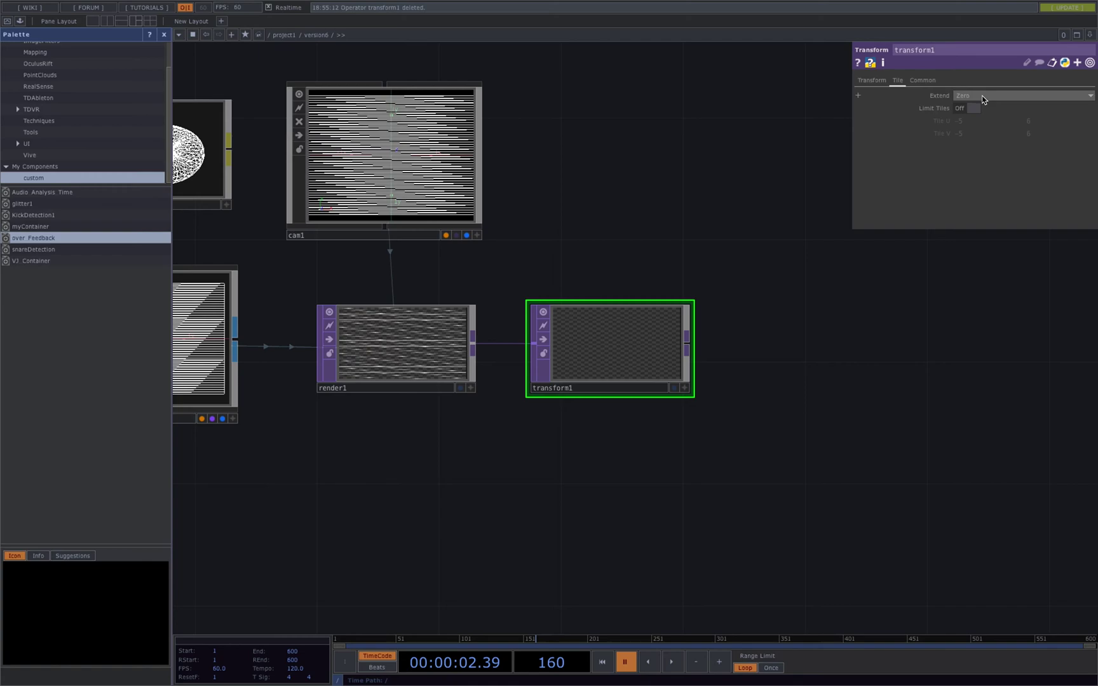
{"action": "left_click", "coordinate": [971, 129]}
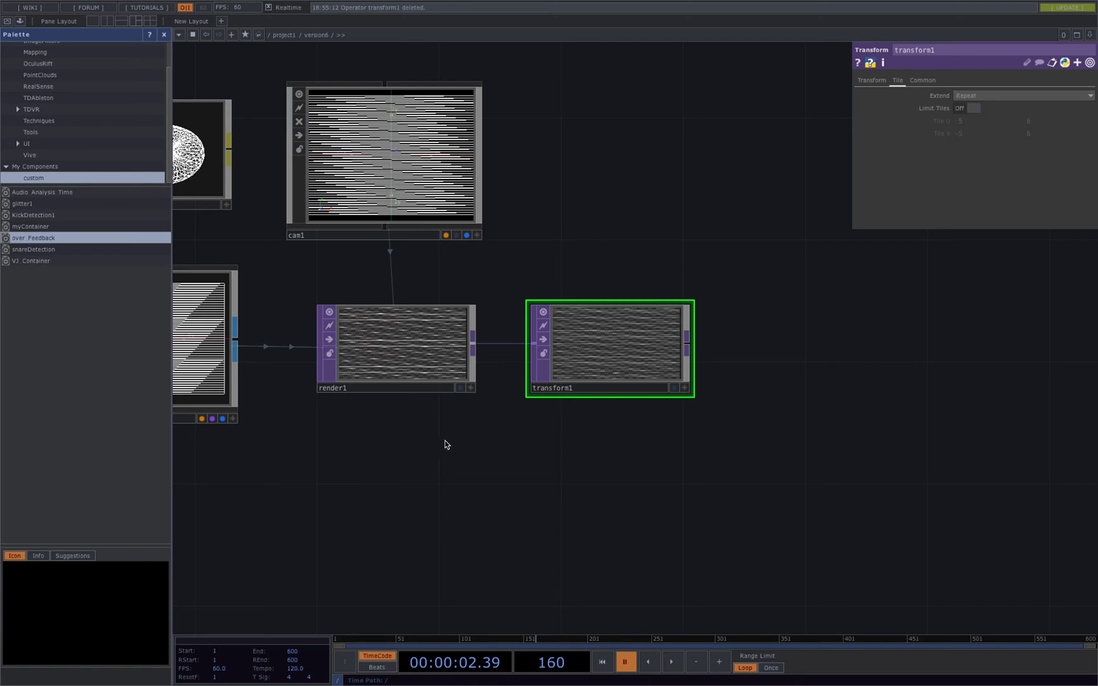
{"action": "left_click_drag", "start_coordinate": [443, 443], "coordinate": [747, 487]}
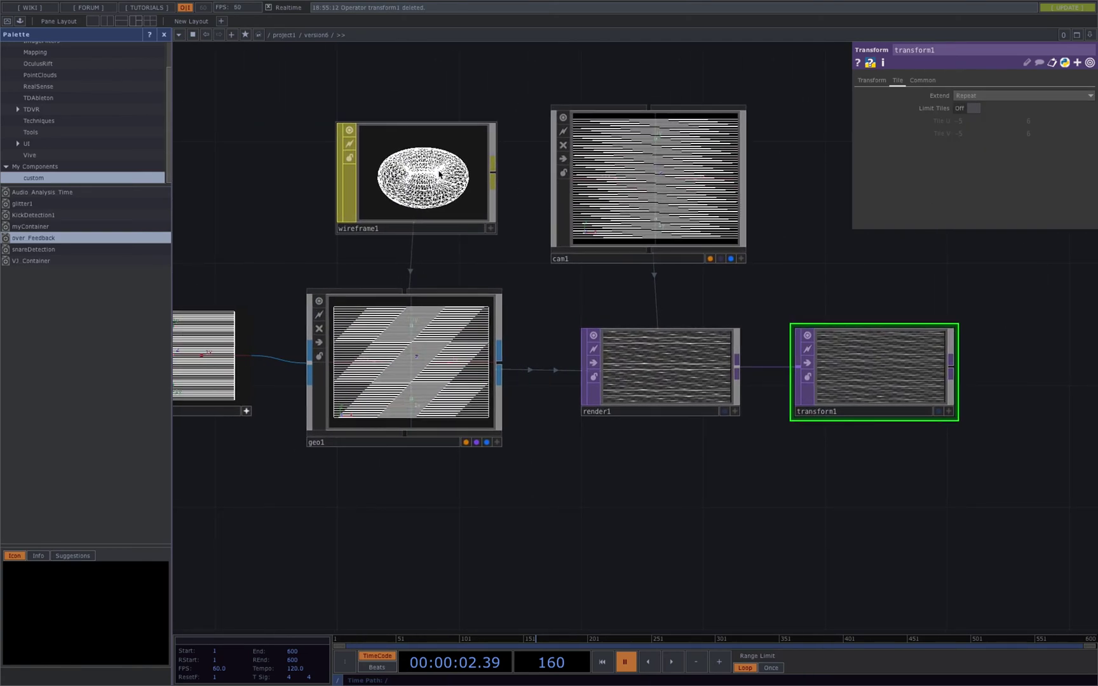
{"action": "left_click", "coordinate": [439, 173]}
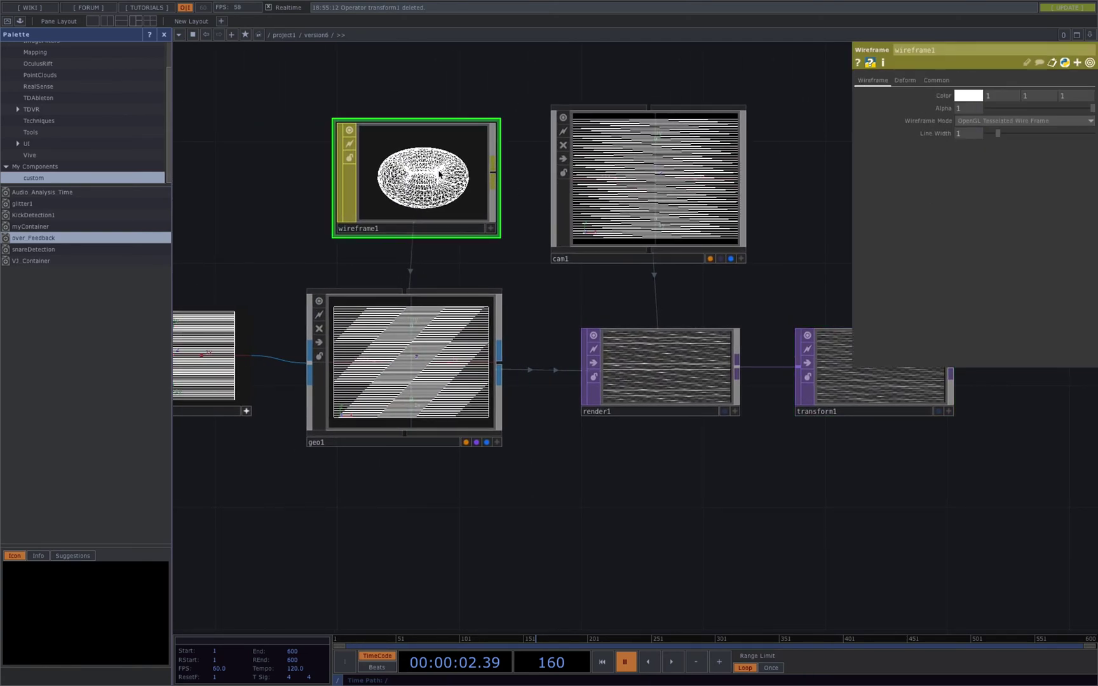
Step: Change wireframe1's Line Width from 4 to 4.2
{"action": "left_click", "coordinate": [973, 134]}
{"action": "type", "text": "4.2"}
{"action": "key", "text": "Return"}
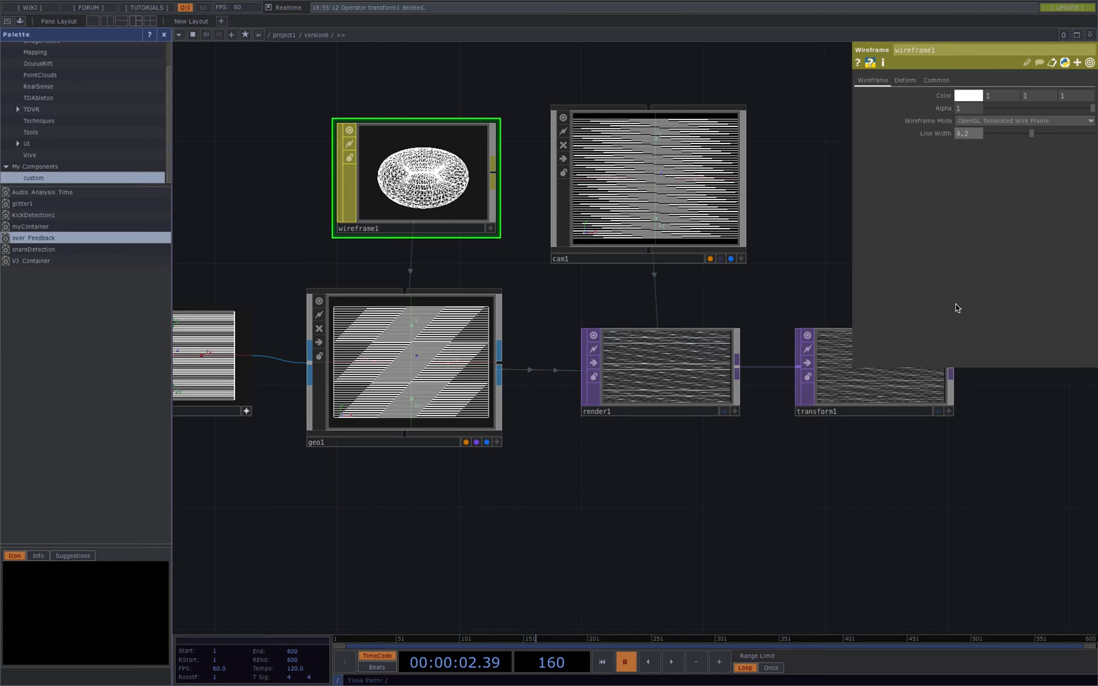
{"action": "left_click_drag", "start_coordinate": [864, 522], "coordinate": [899, 407]}
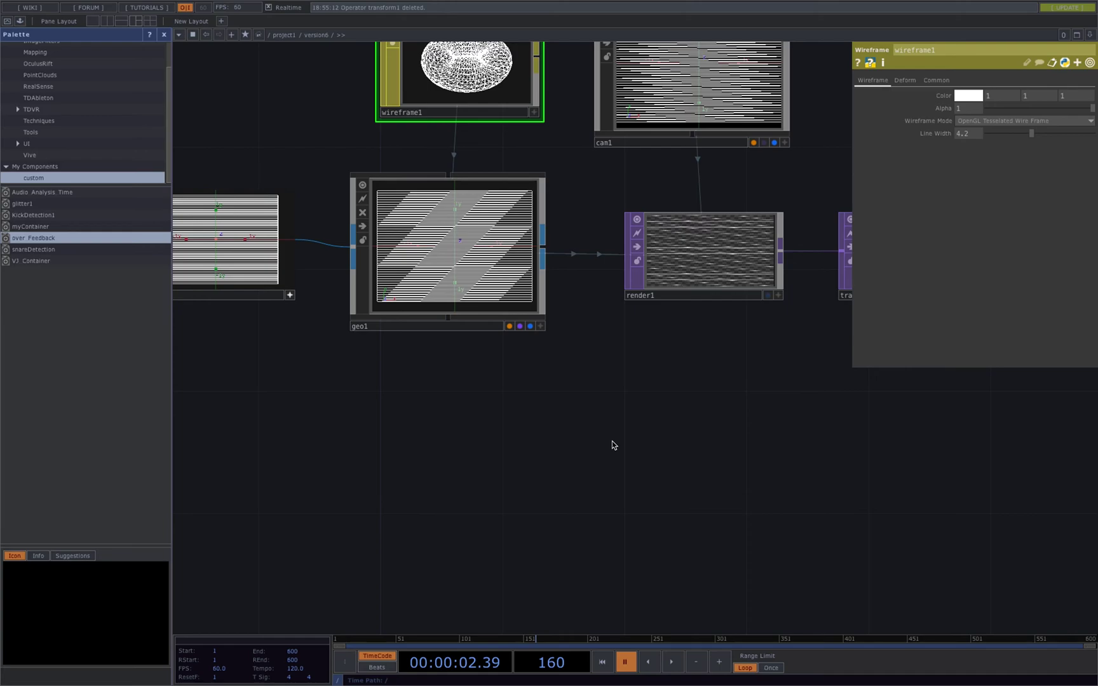
{"action": "left_click_drag", "start_coordinate": [544, 483], "coordinate": [593, 407]}
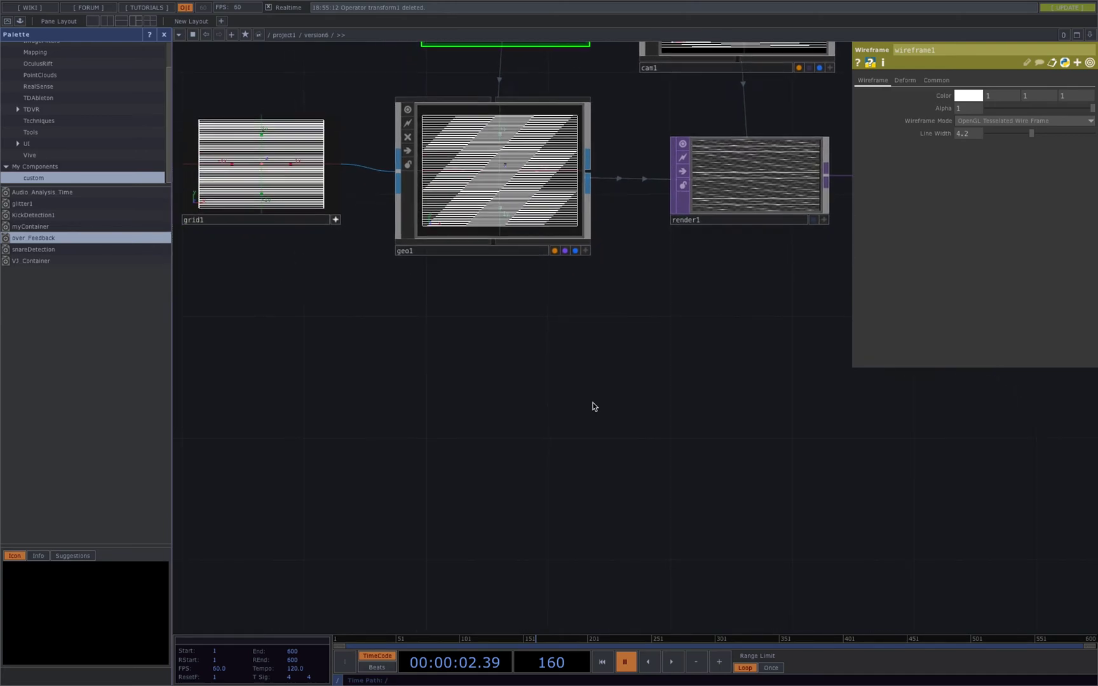
{"action": "scroll", "coordinate": [482, 433], "scroll_direction": "down", "scroll_amount": 2}
{"action": "key", "text": "Tab"}
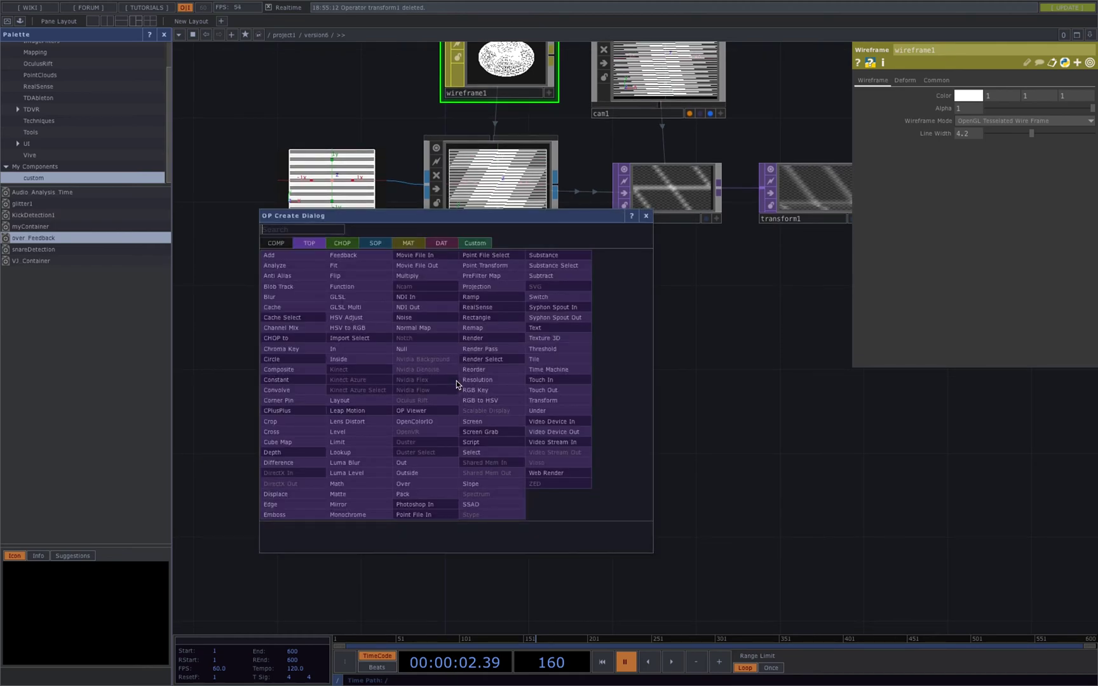
Step: Add a Movie File In TOP, moviefilein1, loading blooming flower.mov from Downloads
{"action": "type", "text": "movie"}
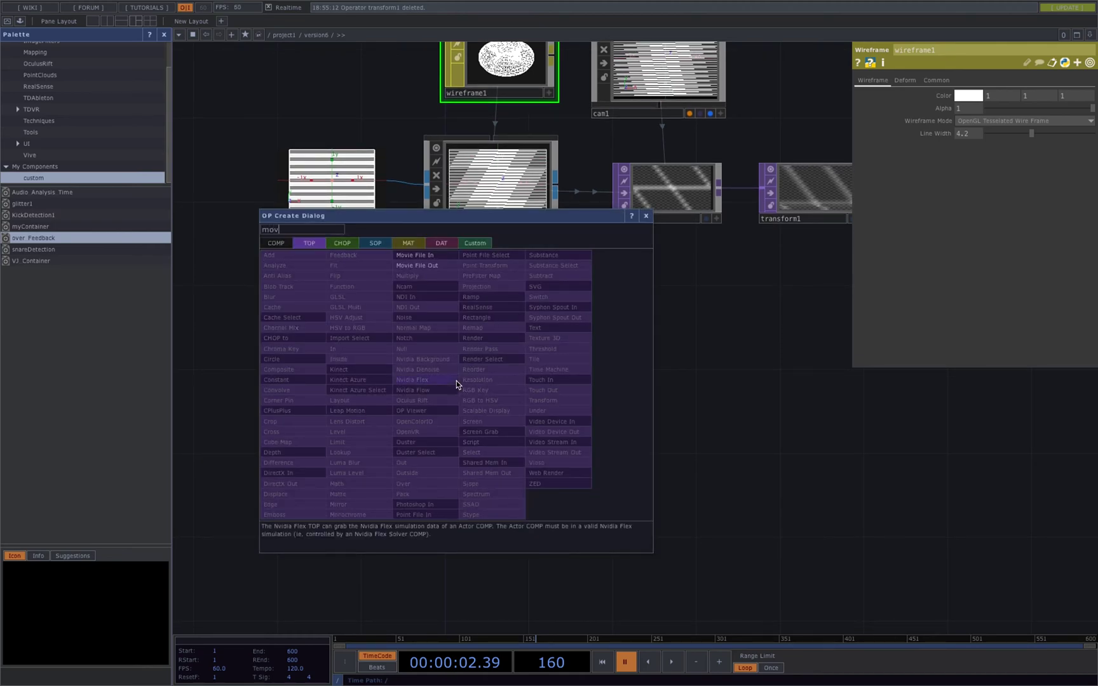
{"action": "left_click", "coordinate": [420, 254]}
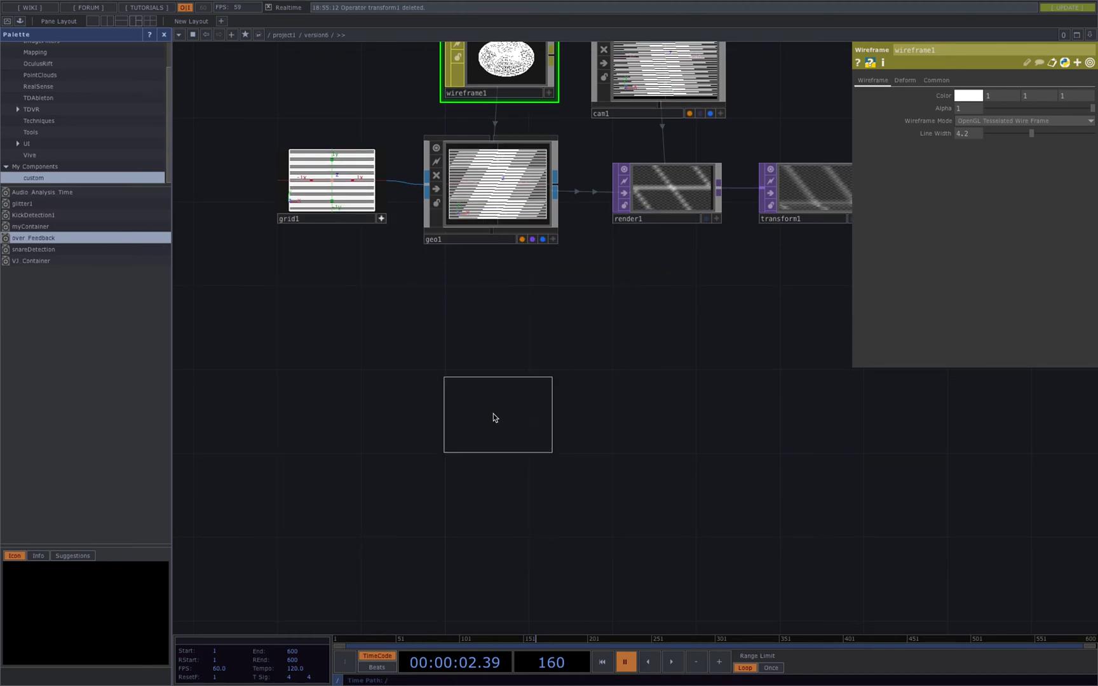
{"action": "left_click", "coordinate": [490, 392]}
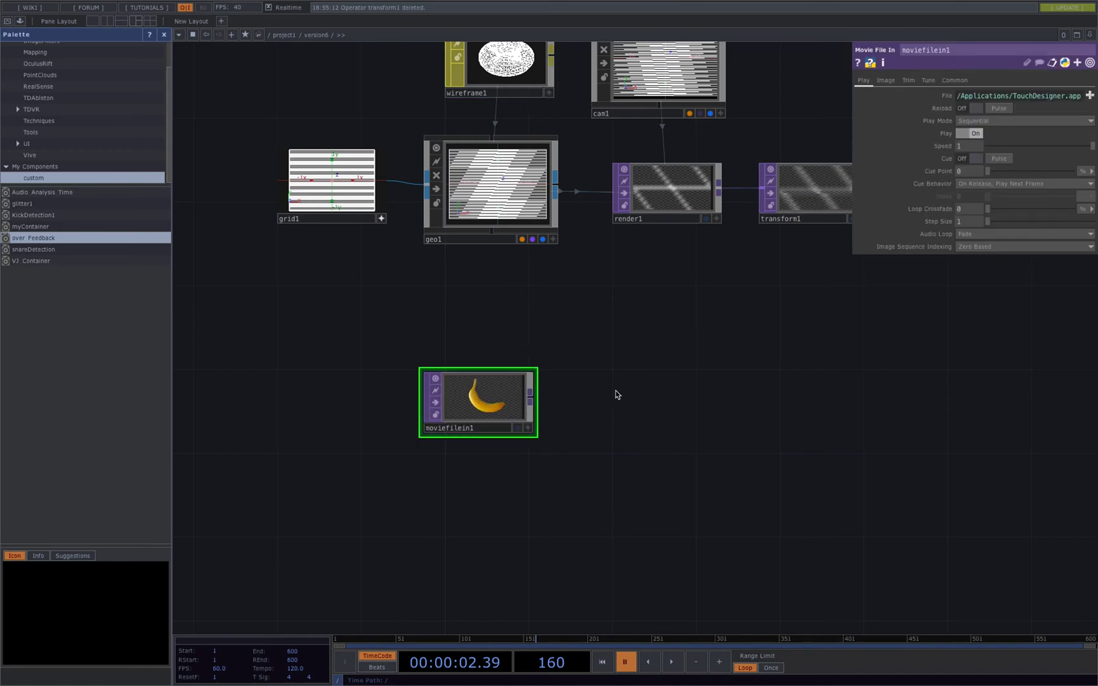
{"action": "left_click", "coordinate": [1090, 95]}
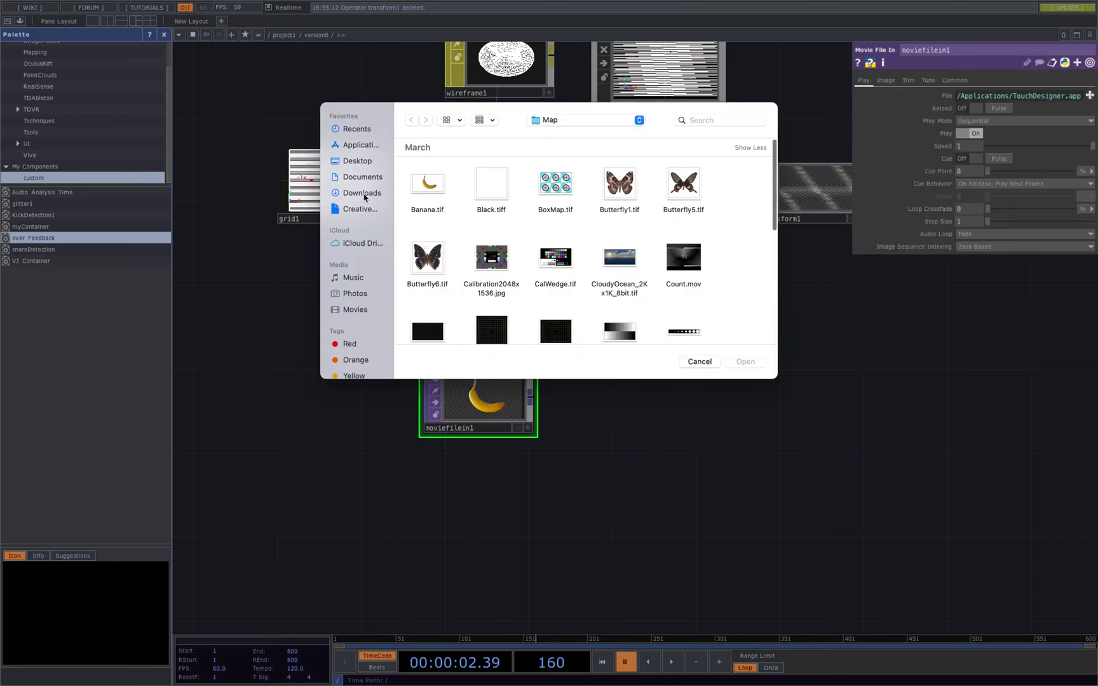
{"action": "left_click", "coordinate": [363, 193]}
{"action": "left_click", "coordinate": [427, 280]}
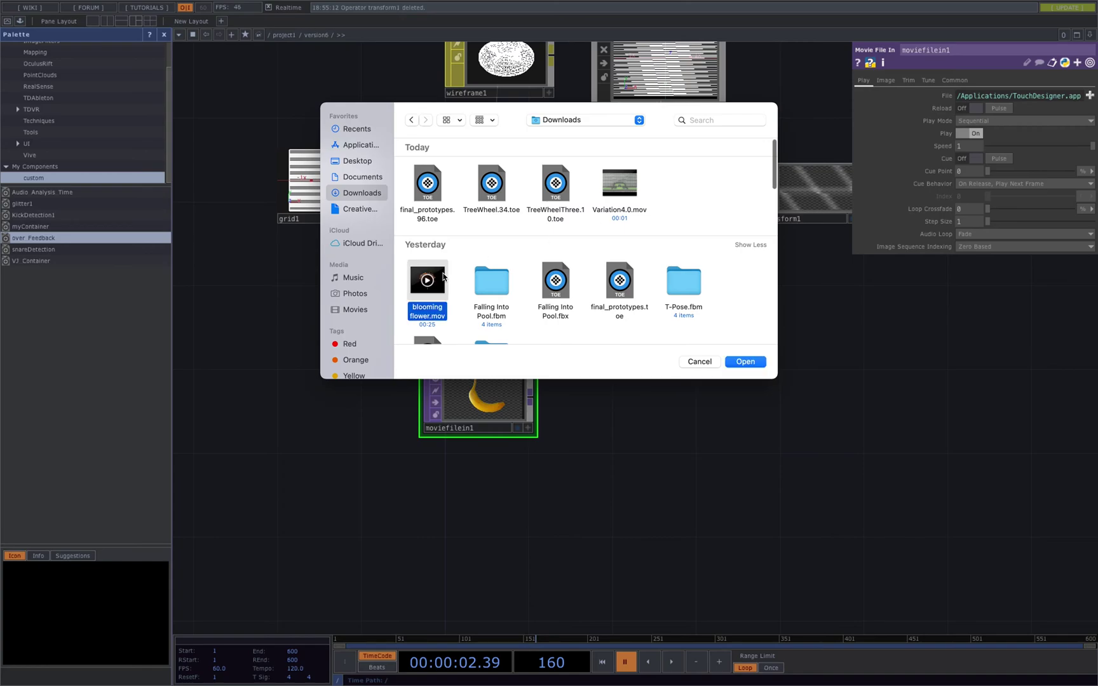
{"action": "left_click", "coordinate": [745, 361]}
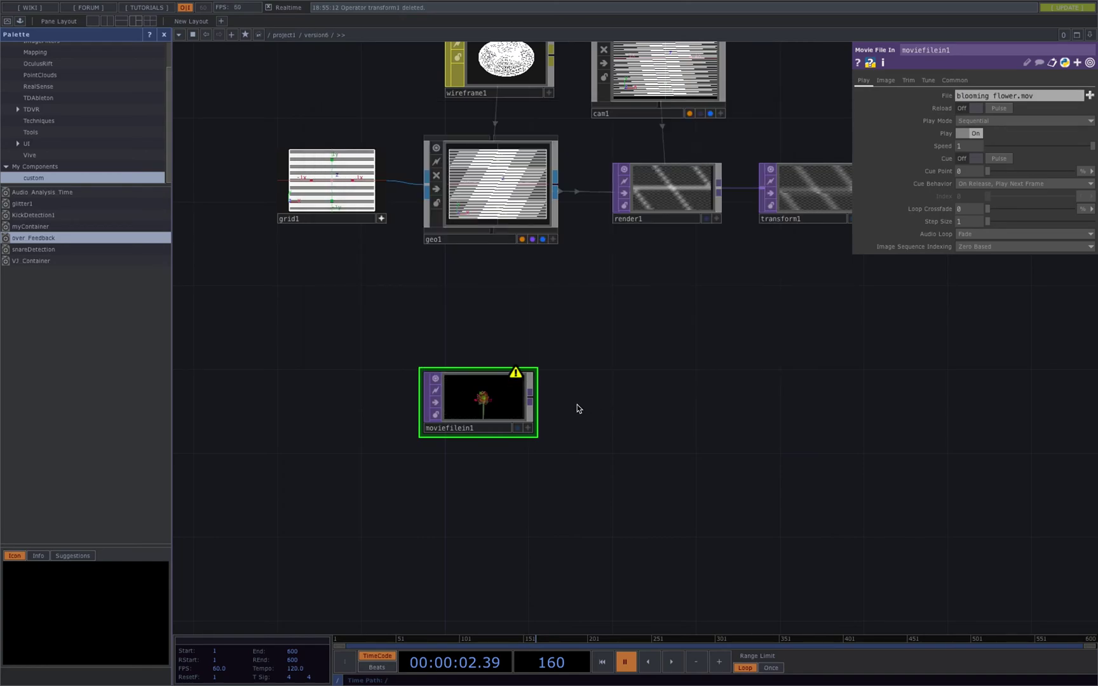
{"action": "left_click", "coordinate": [530, 397]}
{"action": "left_click", "coordinate": [596, 391]}
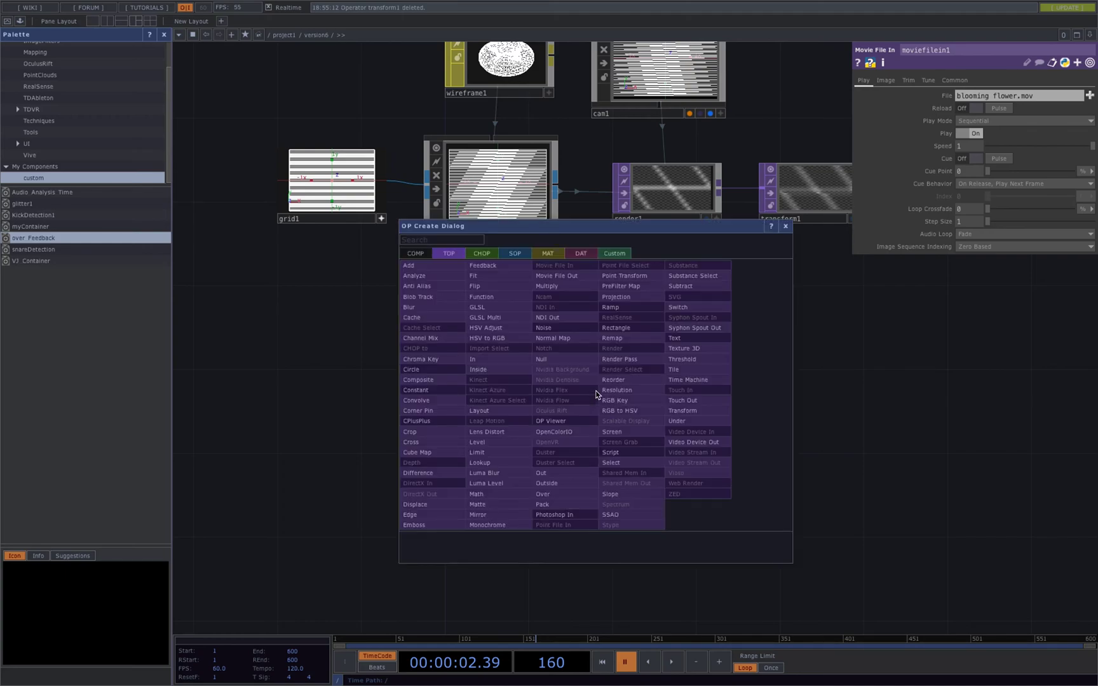
Step: Add fit1 after moviefilein1 at Parent Panel Size in 32-bit float (RGBA)
{"action": "type", "text": "fit"}
{"action": "left_click", "coordinate": [481, 278]}
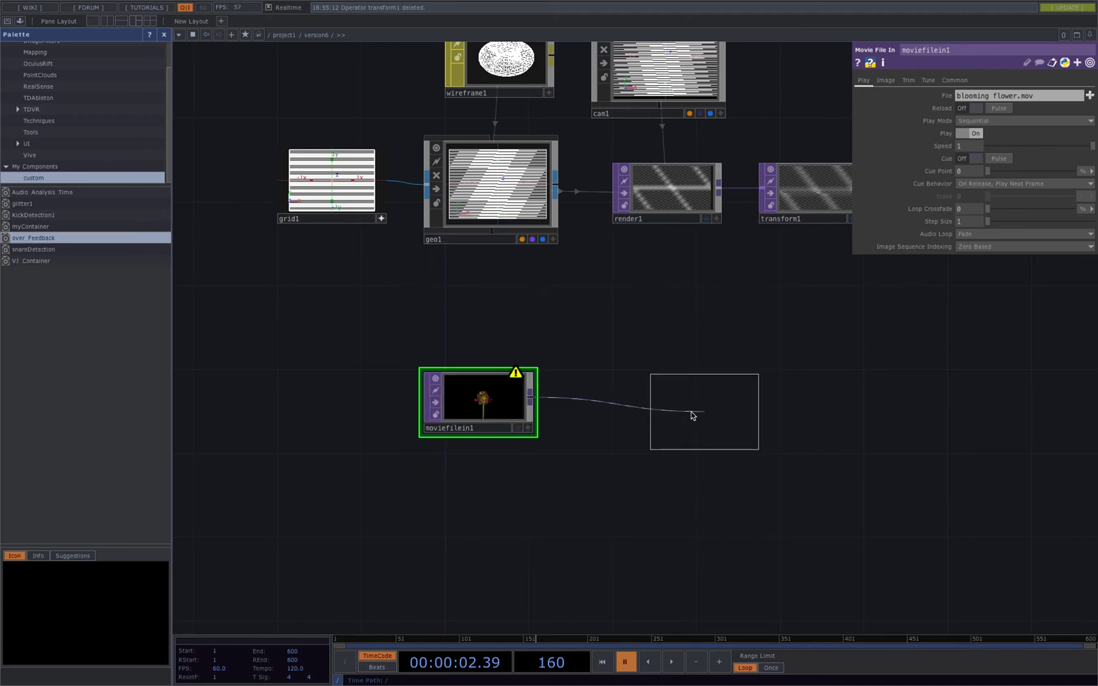
{"action": "left_click", "coordinate": [651, 388]}
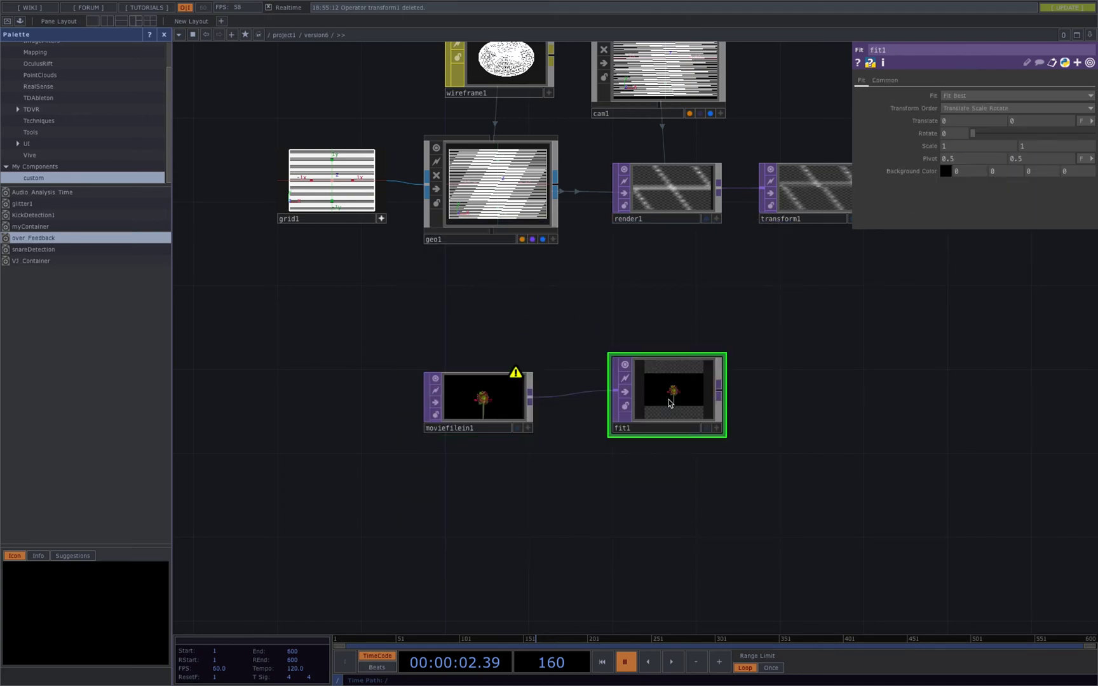
{"action": "left_click", "coordinate": [884, 80]}
{"action": "left_click", "coordinate": [978, 96]}
{"action": "left_click", "coordinate": [958, 212]}
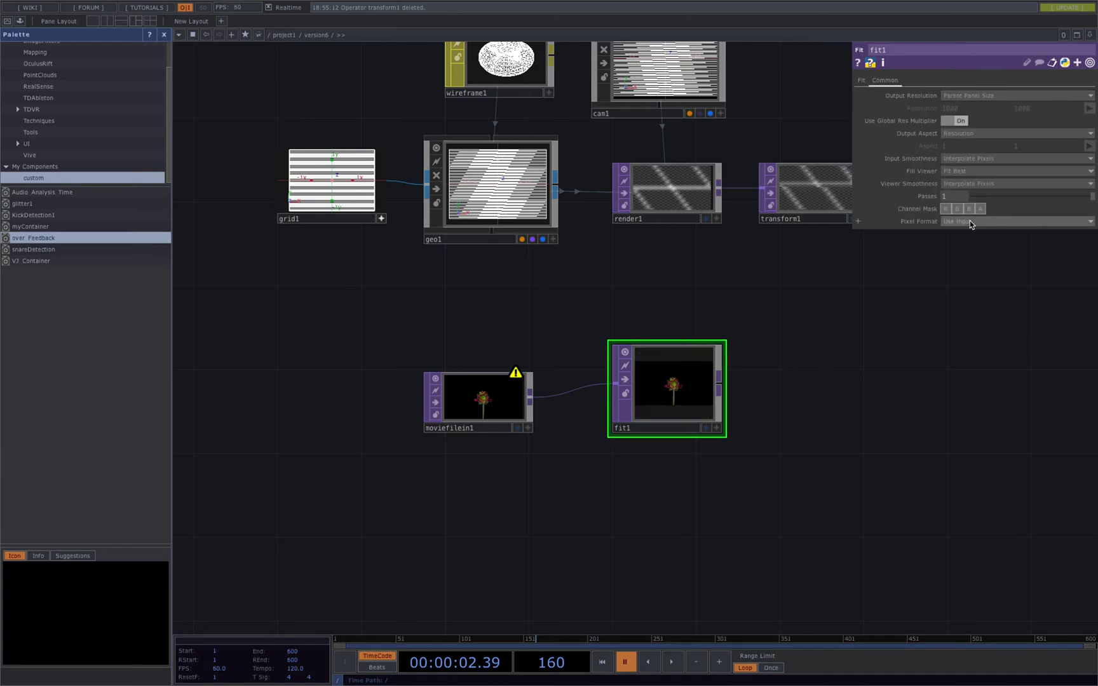
{"action": "left_click", "coordinate": [970, 221]}
{"action": "left_click", "coordinate": [962, 275]}
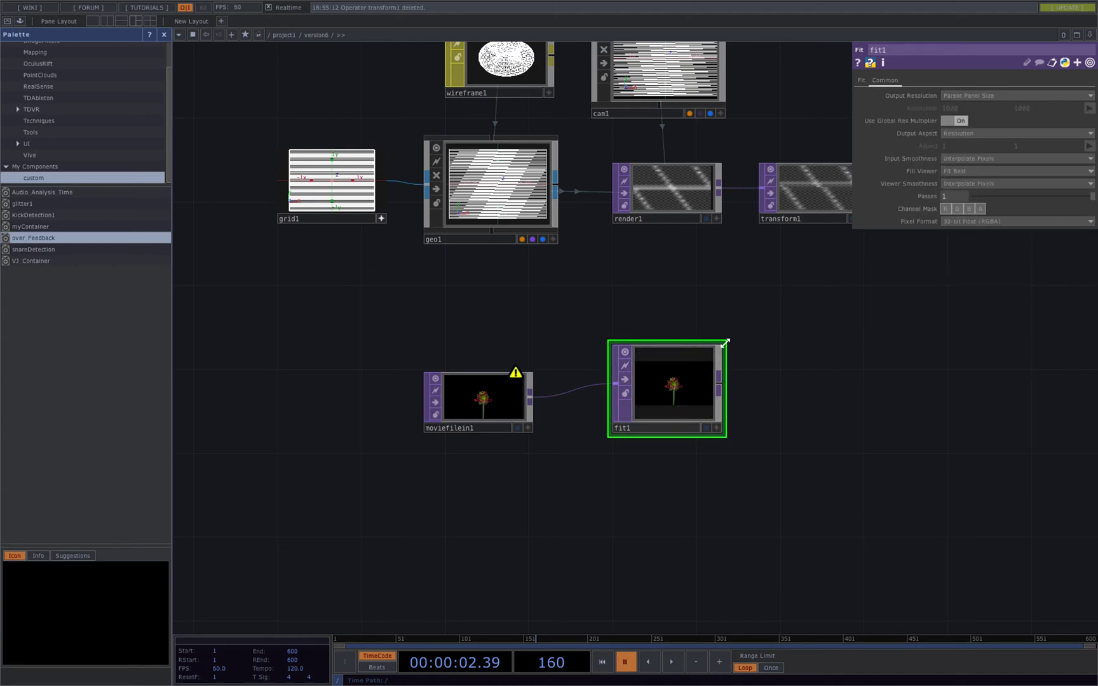
Step: Set moviefilein1's output to Parent Panel Size and 32-bit float (RGBA)
{"action": "left_click", "coordinate": [483, 404]}
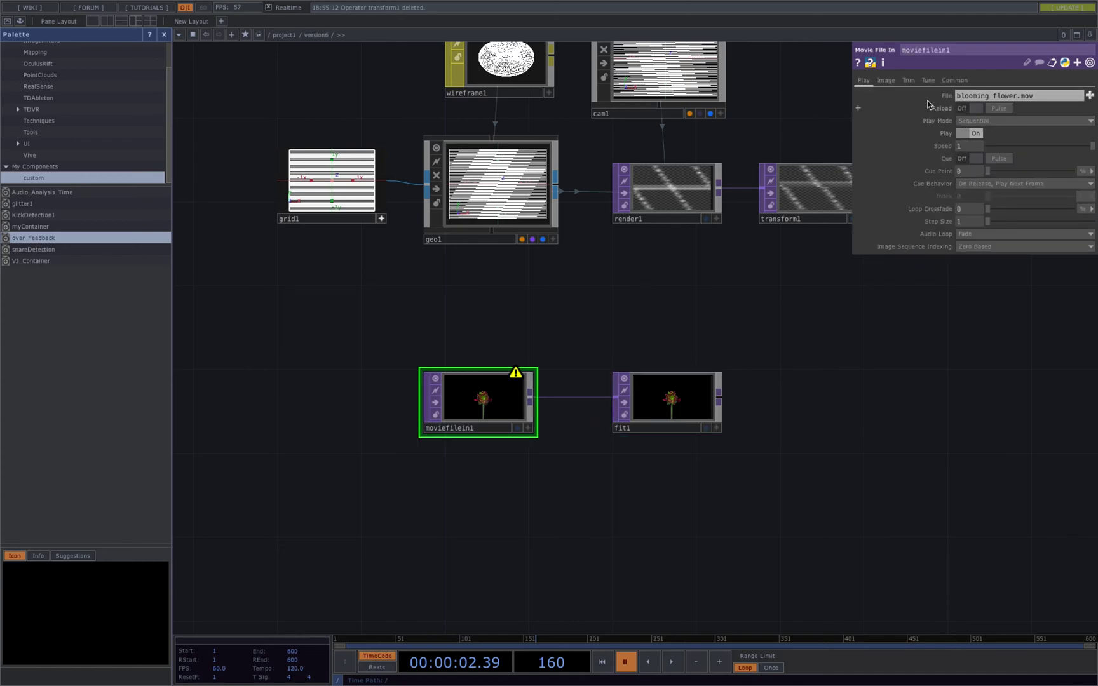
{"action": "left_click", "coordinate": [954, 80]}
{"action": "left_click", "coordinate": [975, 92]}
{"action": "left_click", "coordinate": [984, 210]}
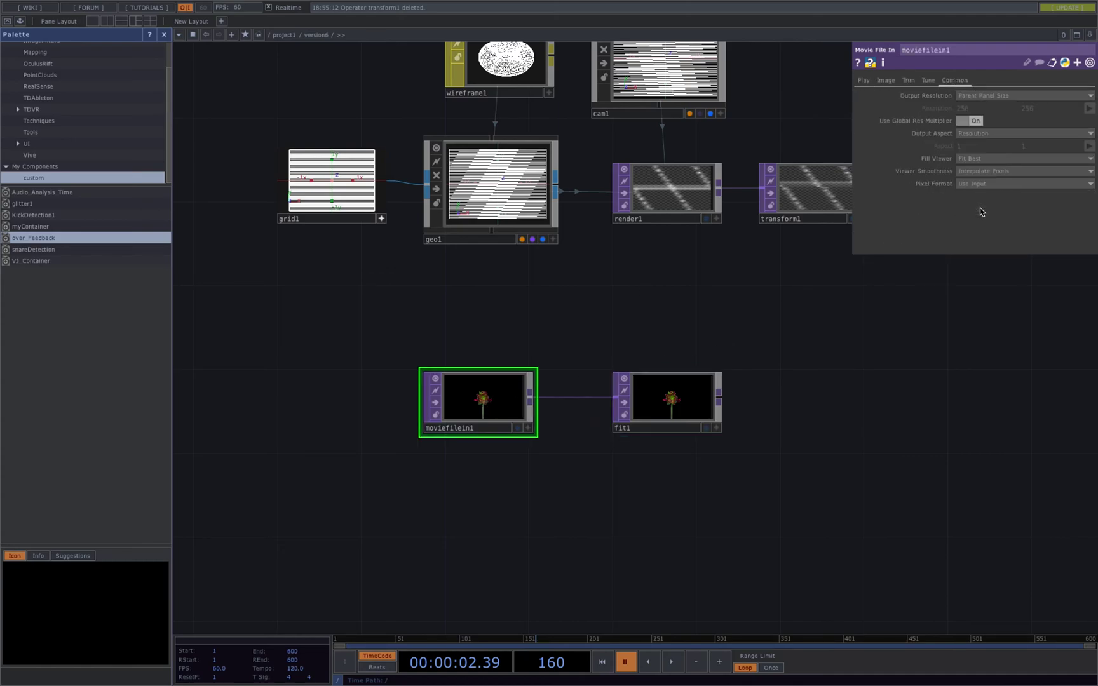
{"action": "left_click", "coordinate": [982, 184]}
{"action": "left_click", "coordinate": [970, 238]}
{"action": "left_click", "coordinate": [719, 399]}
Step: Add thresh1 after fit1 with Comparator Greater and threshold 0.071
{"action": "left_click", "coordinate": [767, 399]}
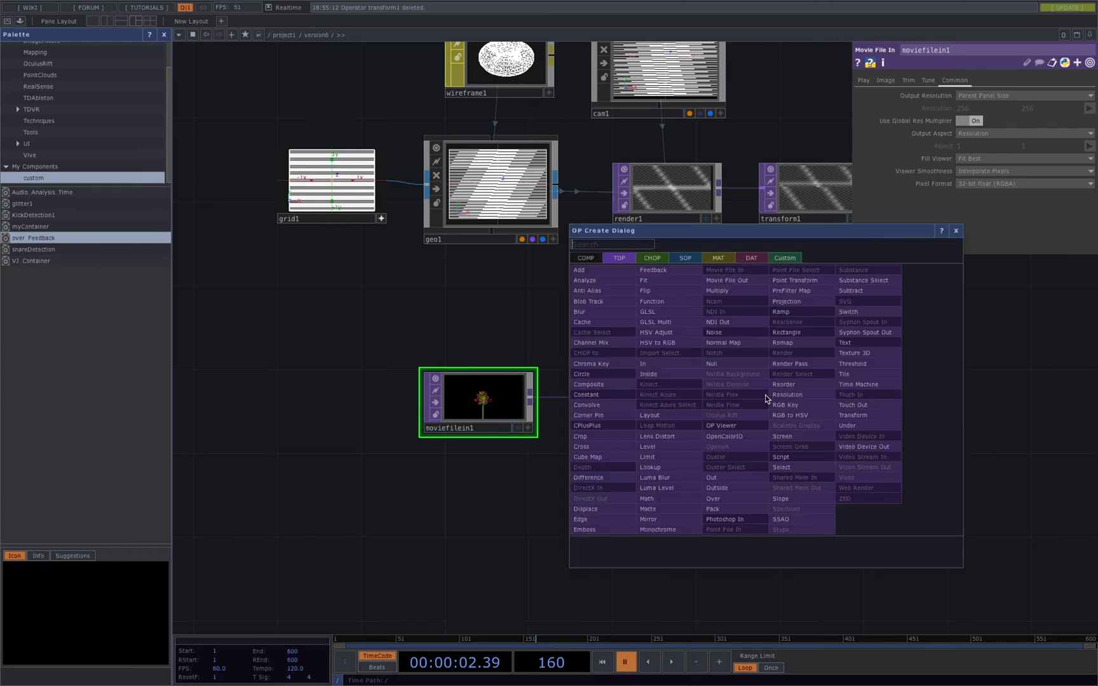
{"action": "type", "text": "th"}
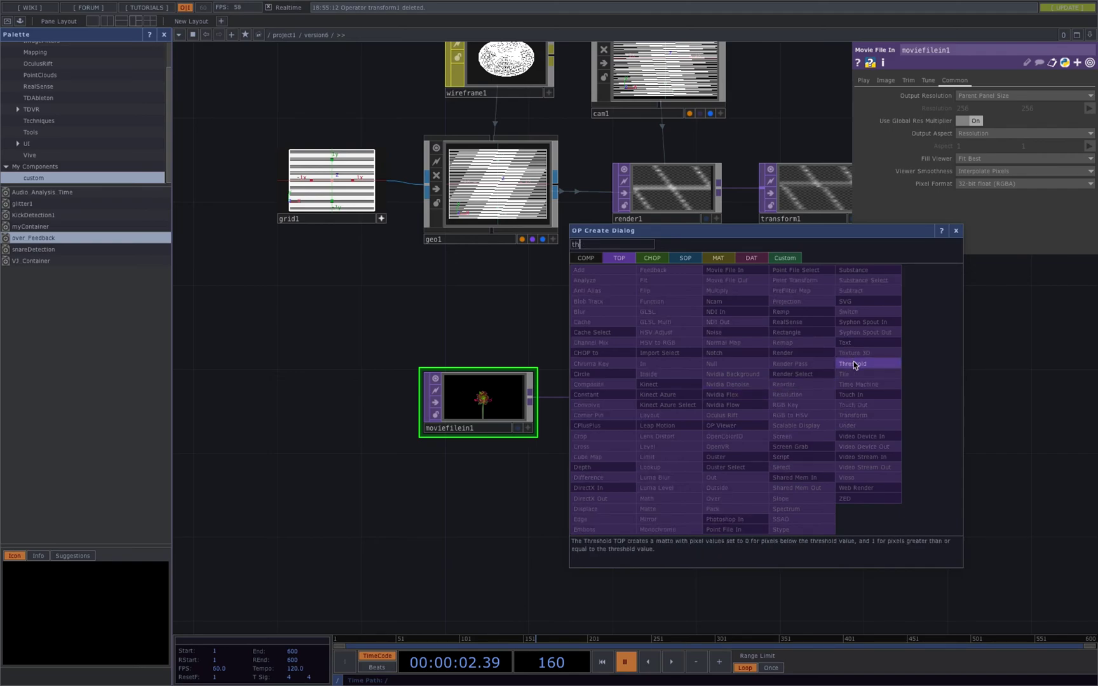
{"action": "left_click", "coordinate": [853, 363]}
{"action": "left_click", "coordinate": [813, 400]}
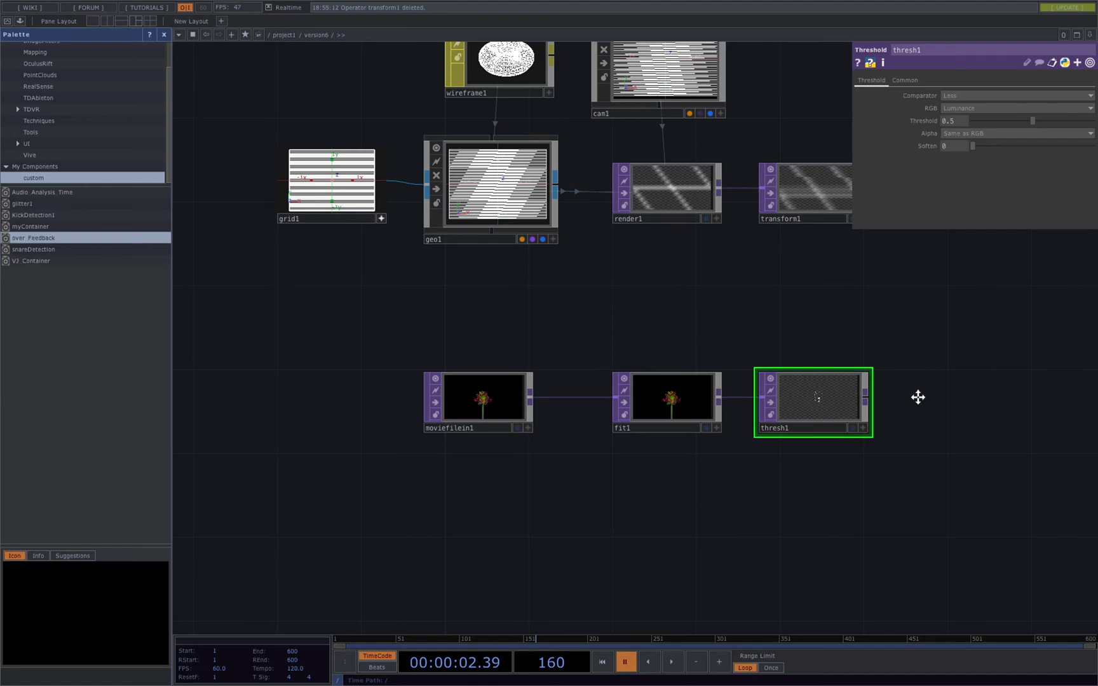
{"action": "left_click_drag", "start_coordinate": [918, 397], "coordinate": [775, 388]}
{"action": "left_click", "coordinate": [972, 95]}
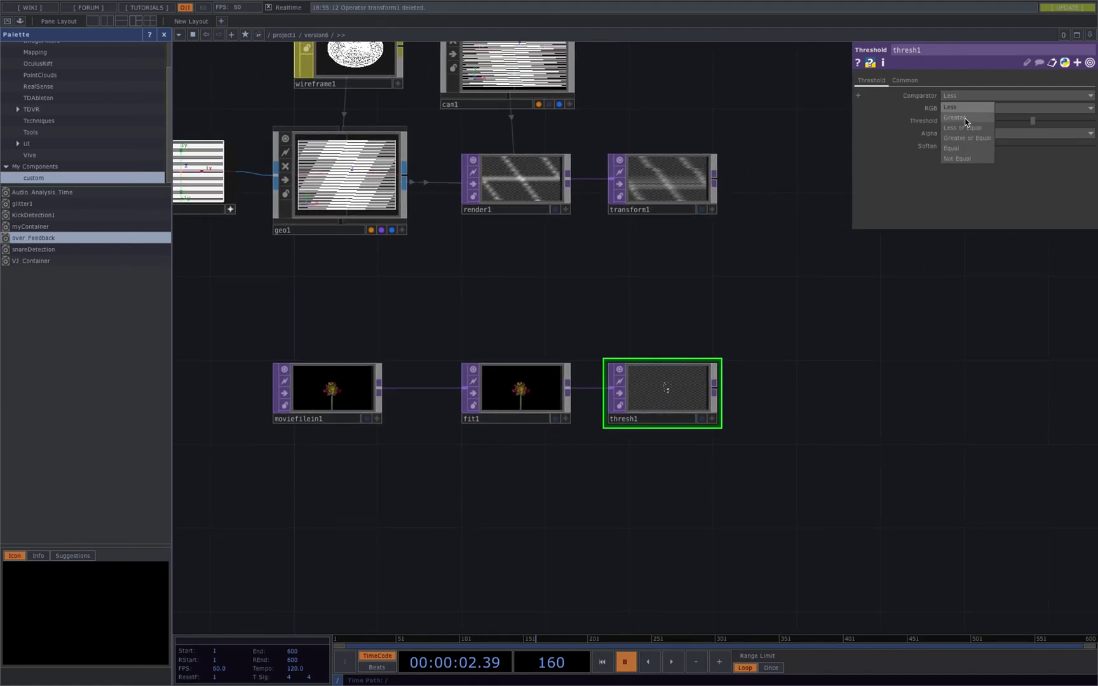
{"action": "left_click", "coordinate": [964, 118]}
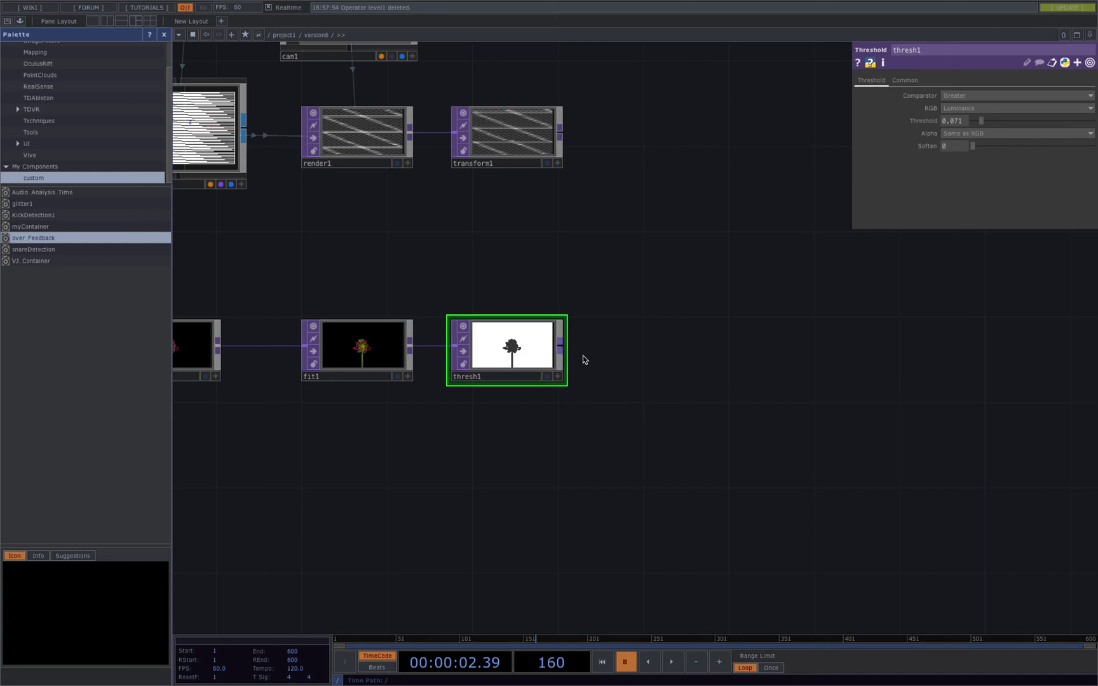
{"action": "left_click_drag", "start_coordinate": [560, 346], "coordinate": [662, 440]}
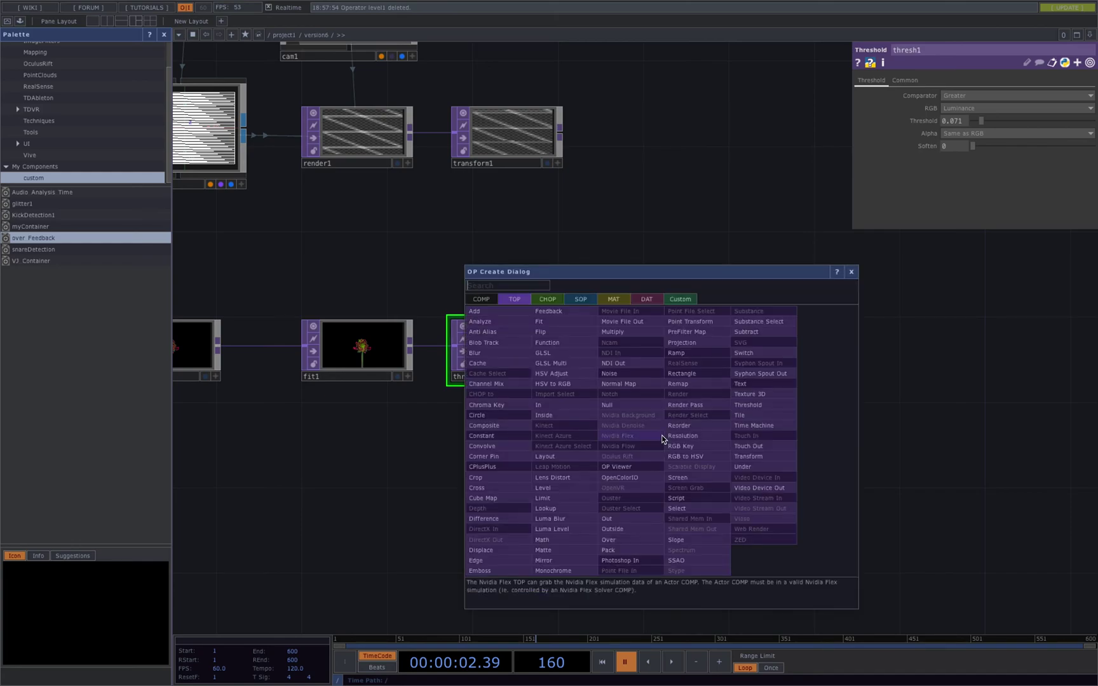
Step: Chain a Feedback TOP, feedback1, and then a Level TOP, level1, after thresh1
{"action": "type", "text": "fe"}
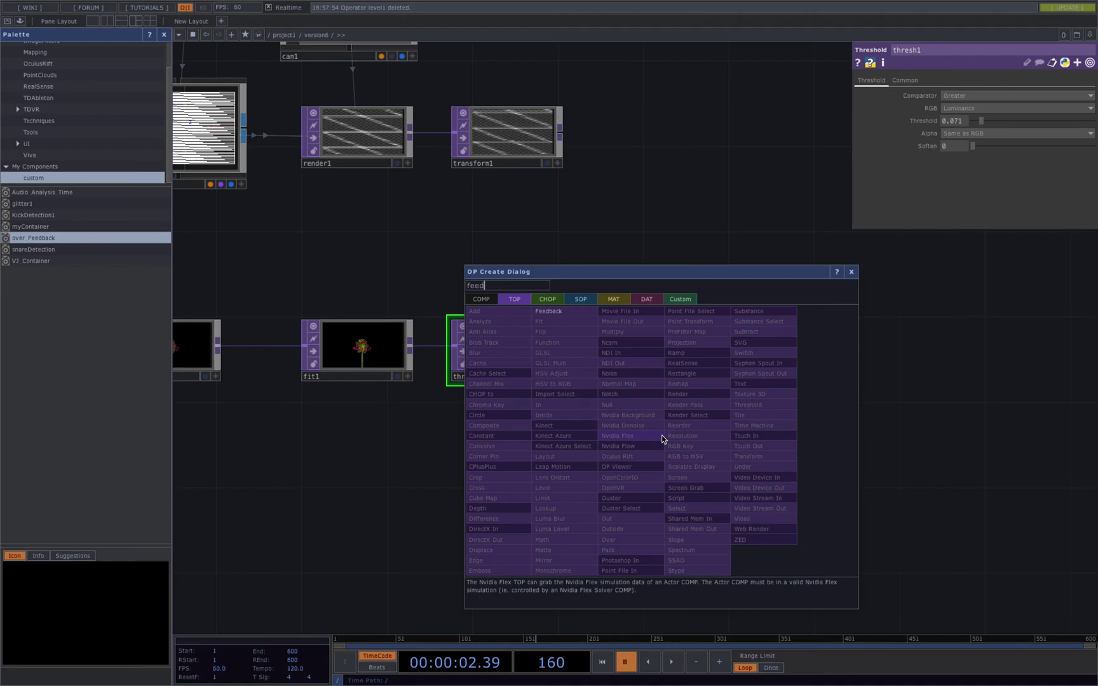
{"action": "type", "text": "ed"}
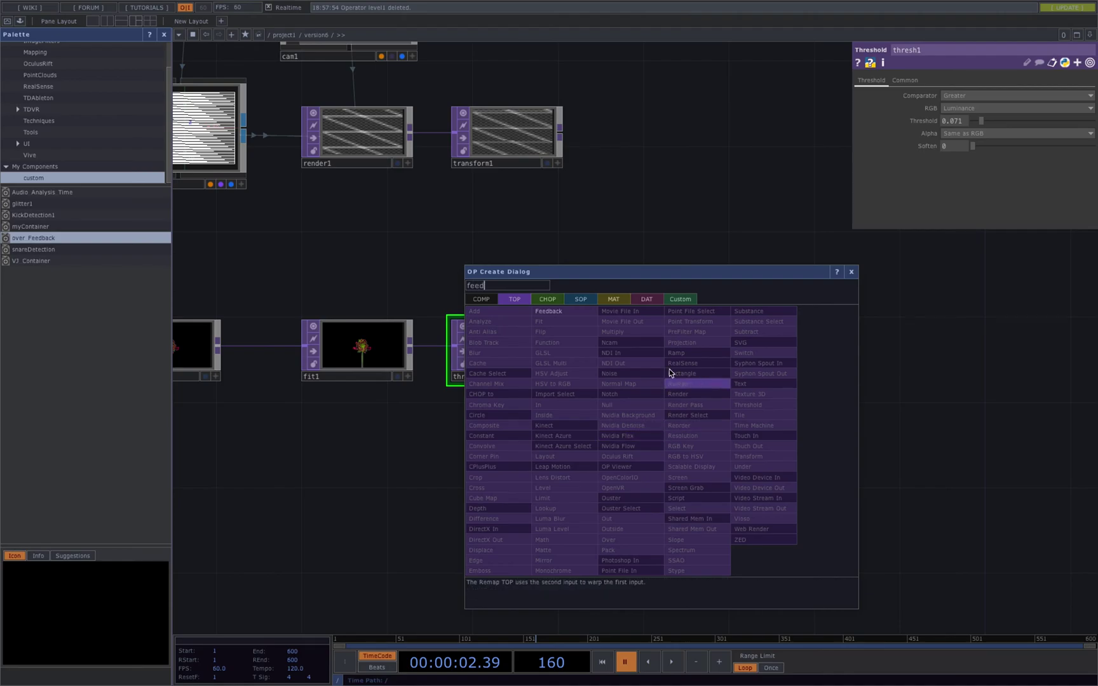
{"action": "left_click", "coordinate": [553, 311]}
{"action": "left_click", "coordinate": [675, 449]}
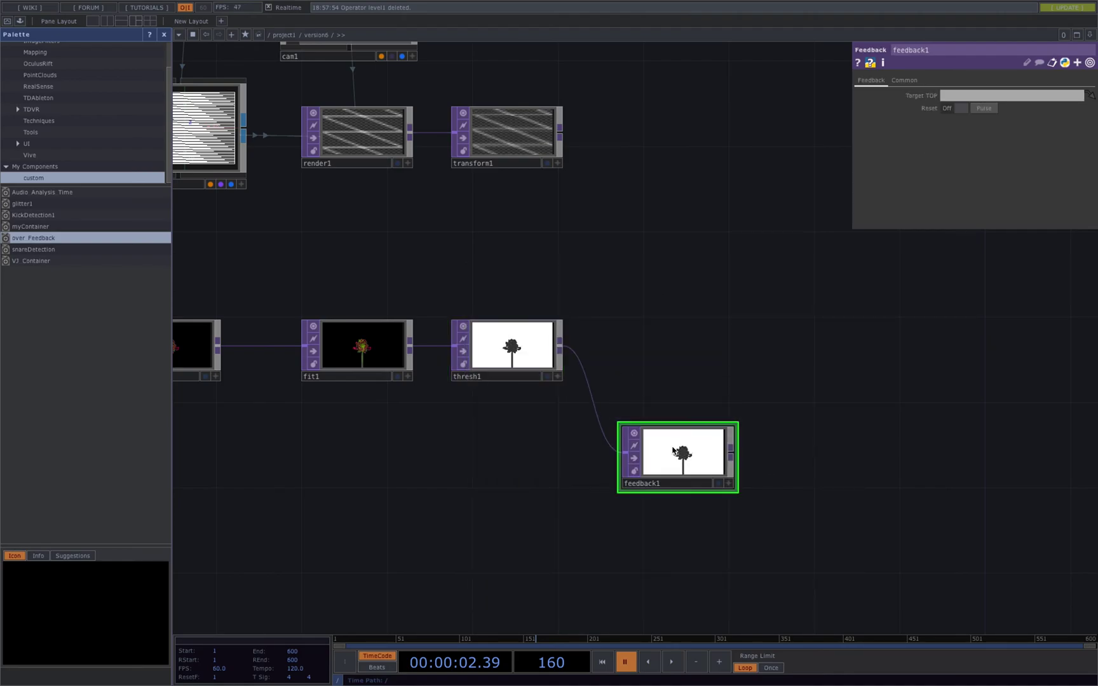
{"action": "left_click", "coordinate": [612, 452]}
{"action": "left_click", "coordinate": [691, 449]}
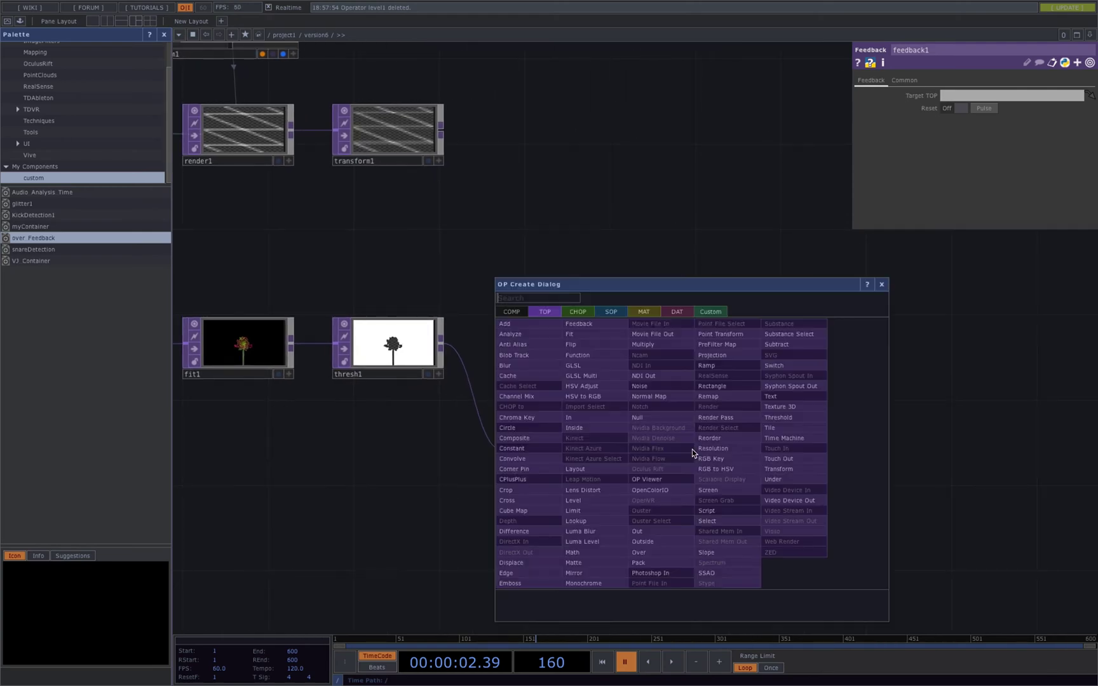
{"action": "type", "text": "le"}
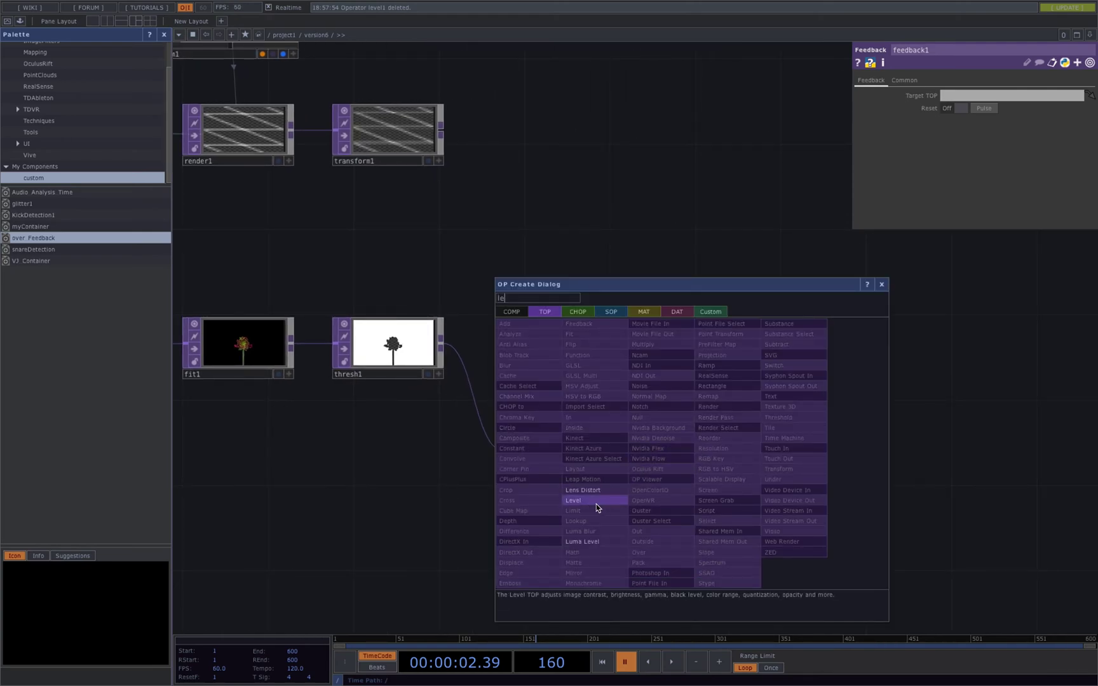
{"action": "left_click", "coordinate": [594, 502]}
{"action": "left_click", "coordinate": [722, 458]}
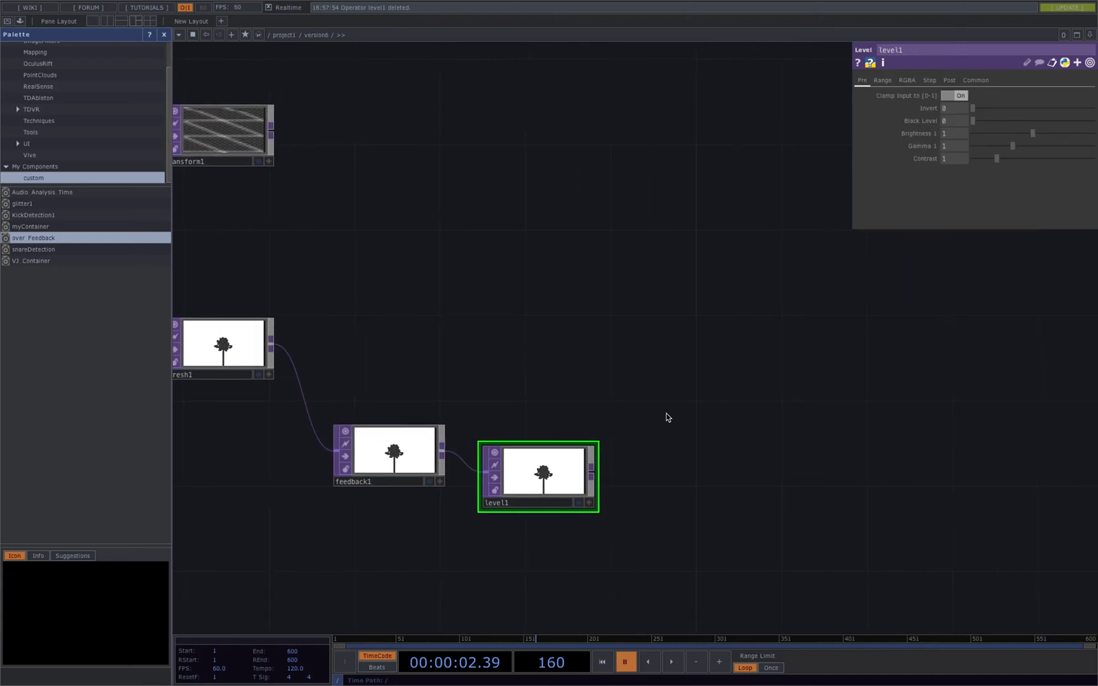
Step: Add Composite comp1 after level1 and feed thresh1 into it as a second input
{"action": "left_click", "coordinate": [592, 471]}
{"action": "left_click", "coordinate": [709, 338]}
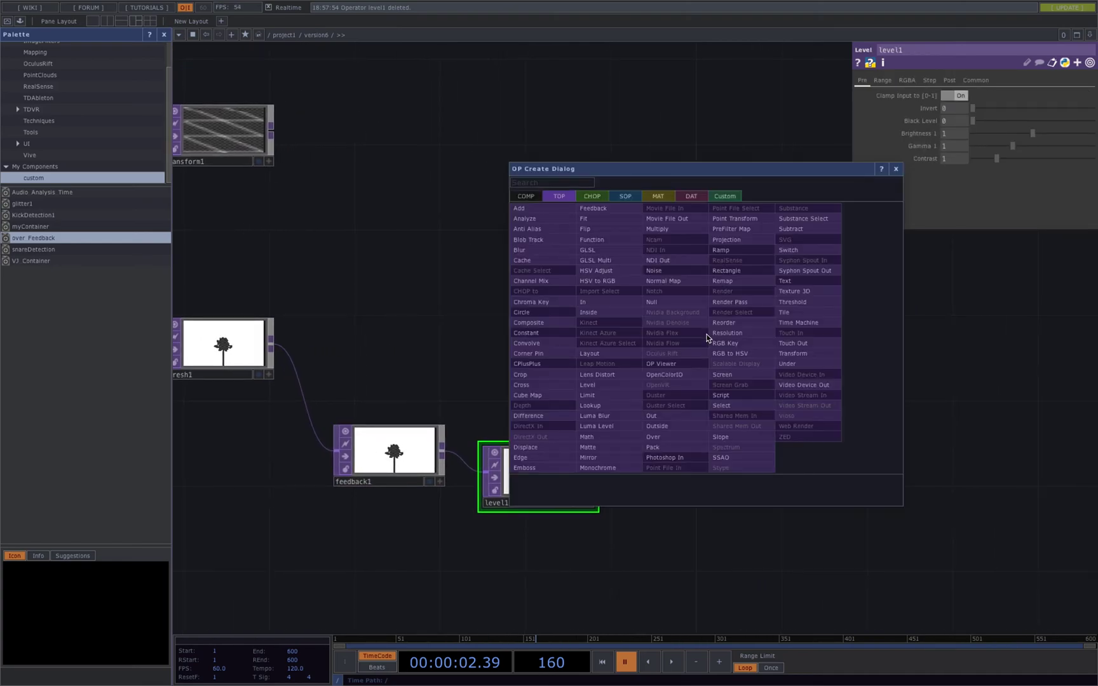
{"action": "left_click", "coordinate": [557, 323]}
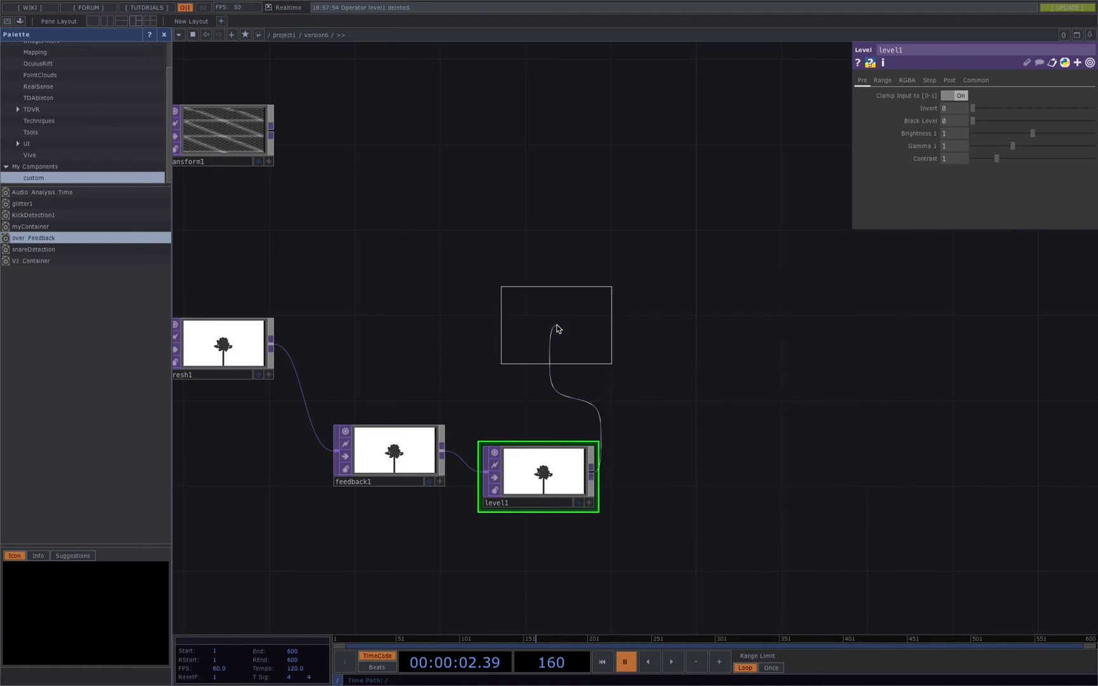
{"action": "left_click", "coordinate": [742, 339]}
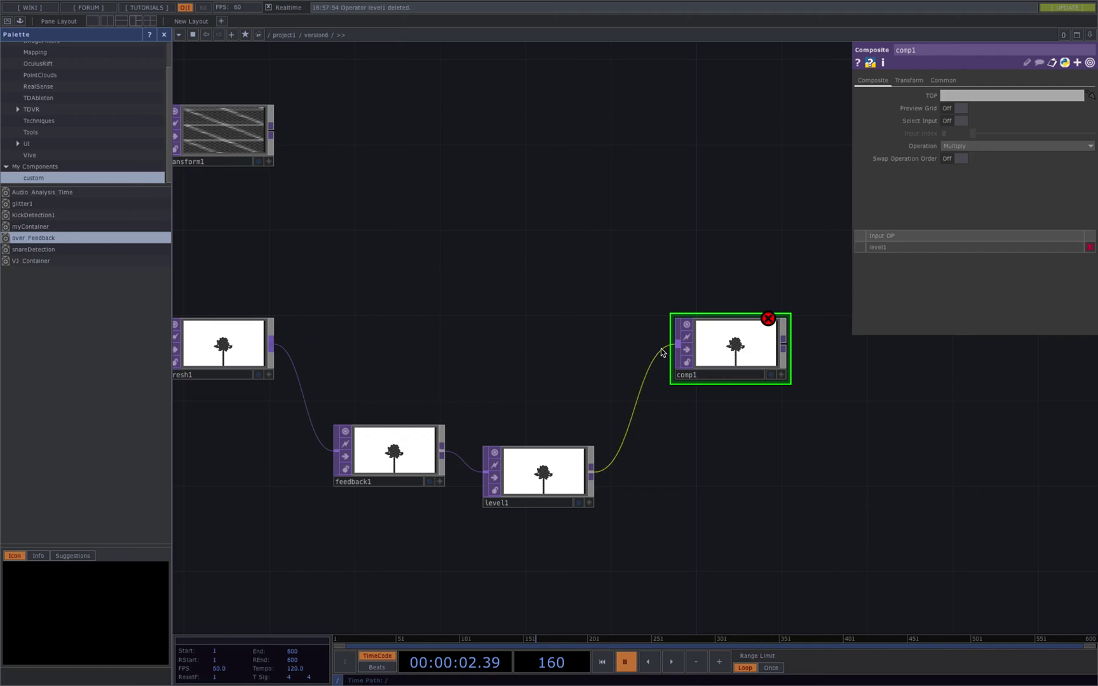
{"action": "left_click_drag", "start_coordinate": [278, 346], "coordinate": [676, 341]}
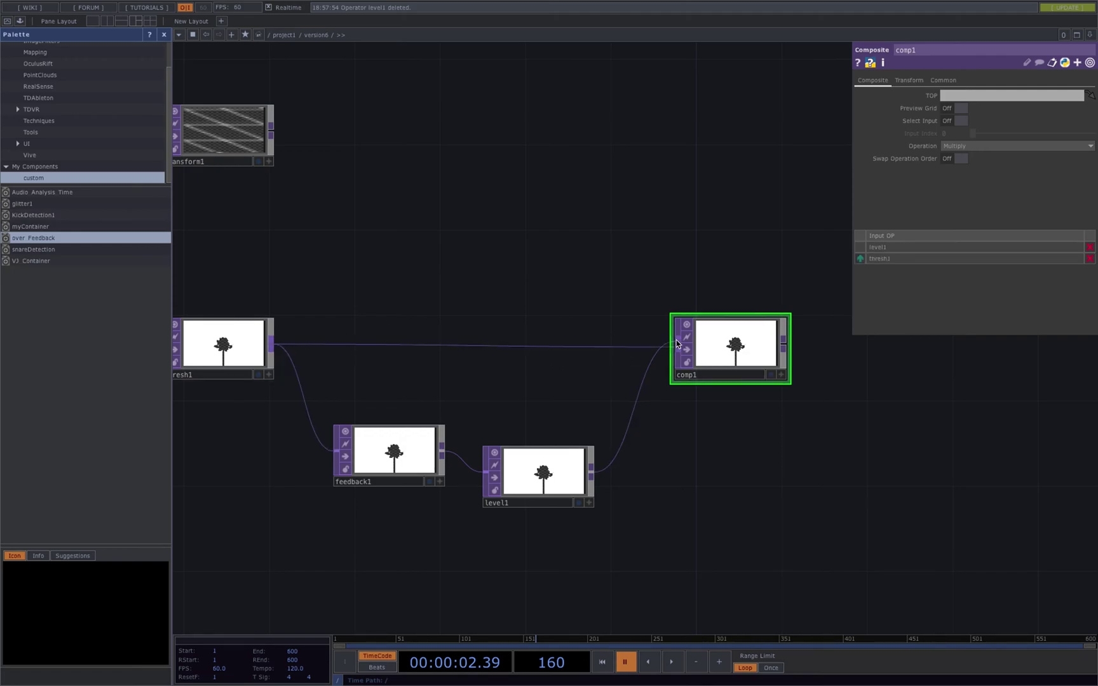
{"action": "left_click", "coordinate": [539, 486]}
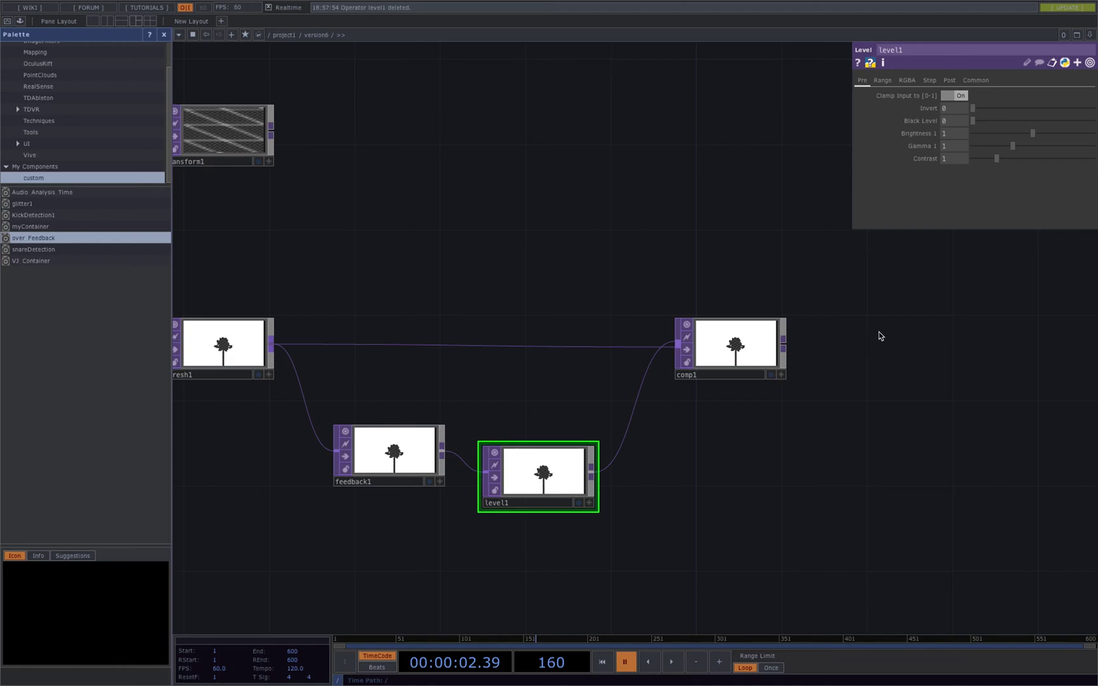
Step: Set level1's Post opacity to 0.98 and make comp1 feedback1's Target TOP
{"action": "left_click", "coordinate": [929, 81]}
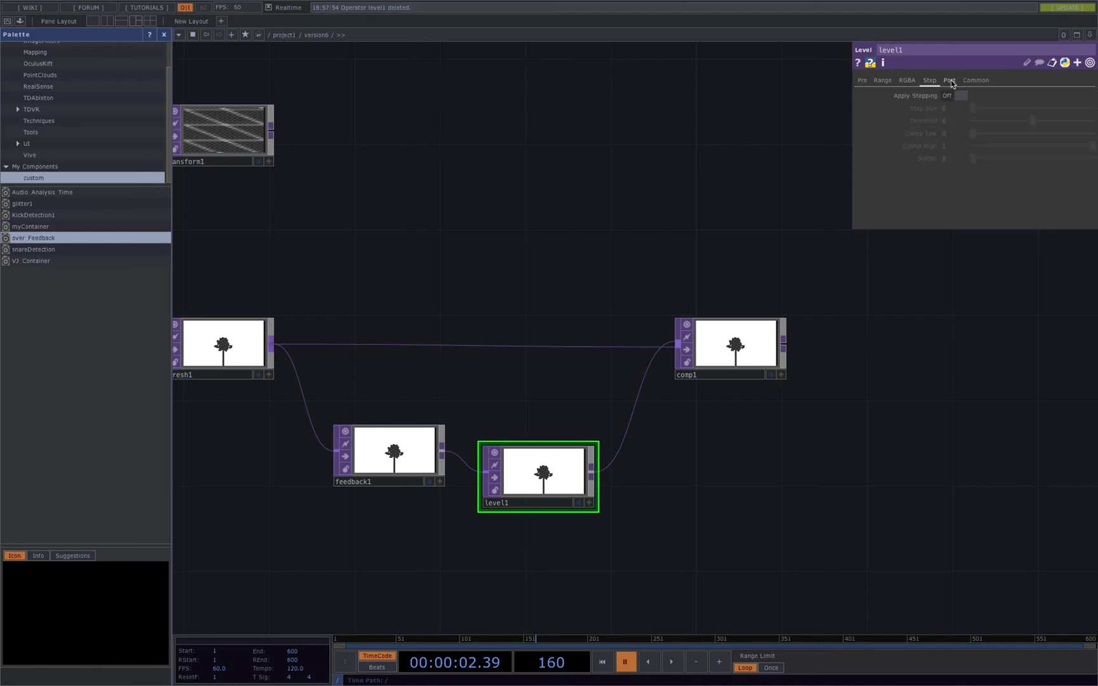
{"action": "left_click", "coordinate": [949, 80]}
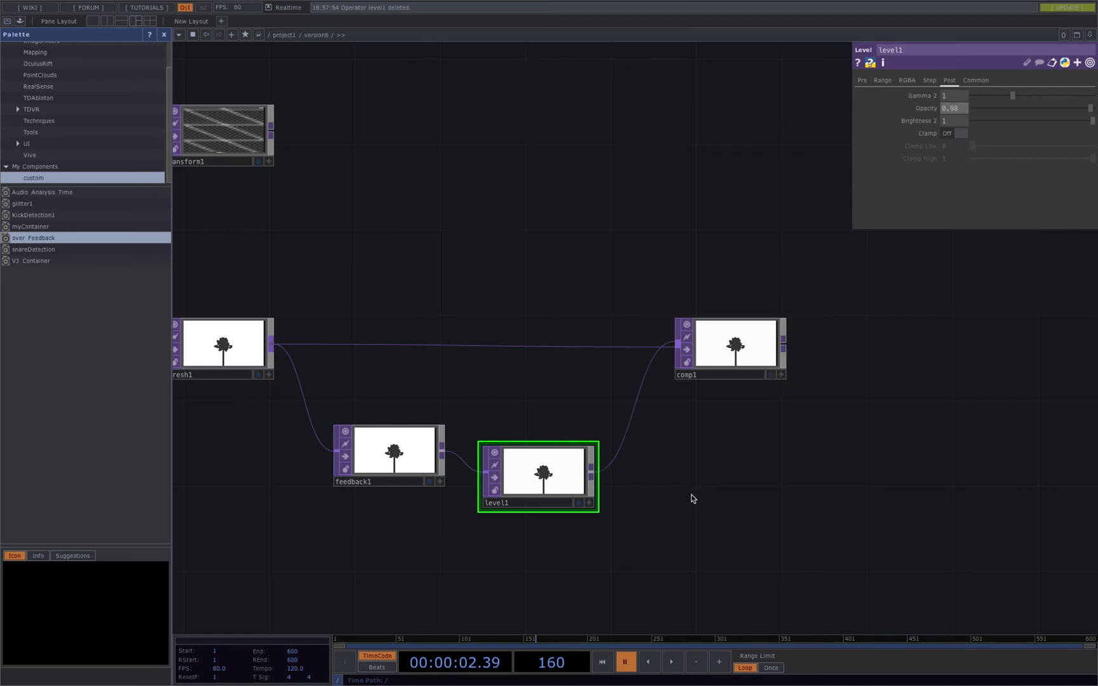
{"action": "left_click_drag", "start_coordinate": [735, 345], "coordinate": [394, 452]}
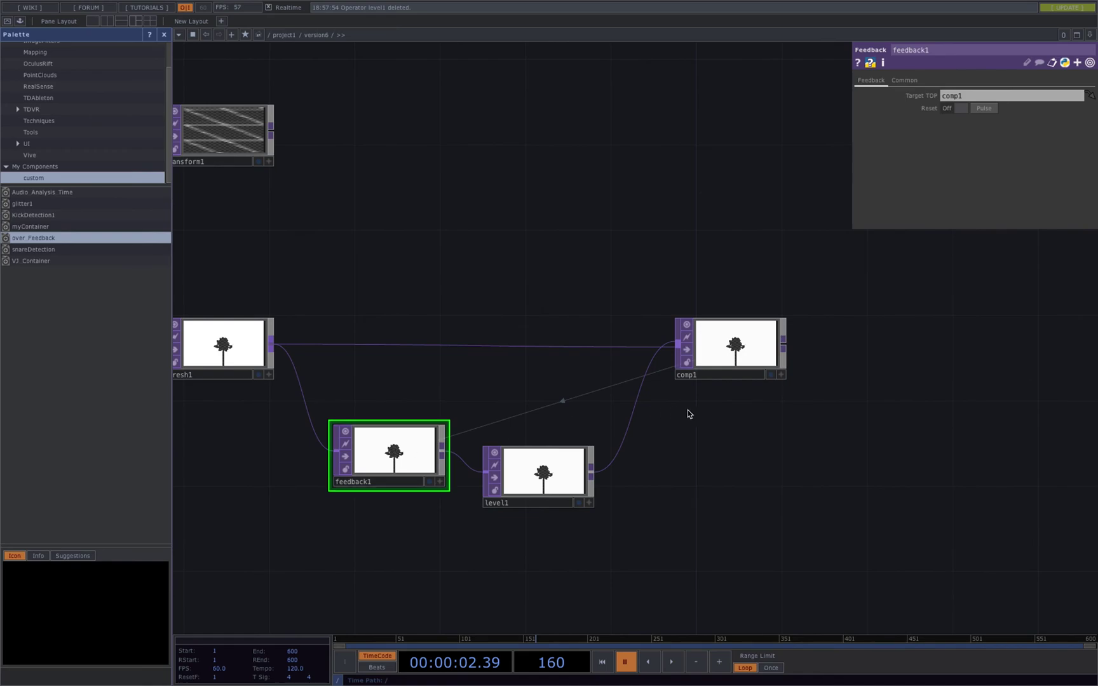
Step: Add a Blur TOP, blur1, following comp1
{"action": "left_click_drag", "start_coordinate": [742, 438], "coordinate": [590, 446]}
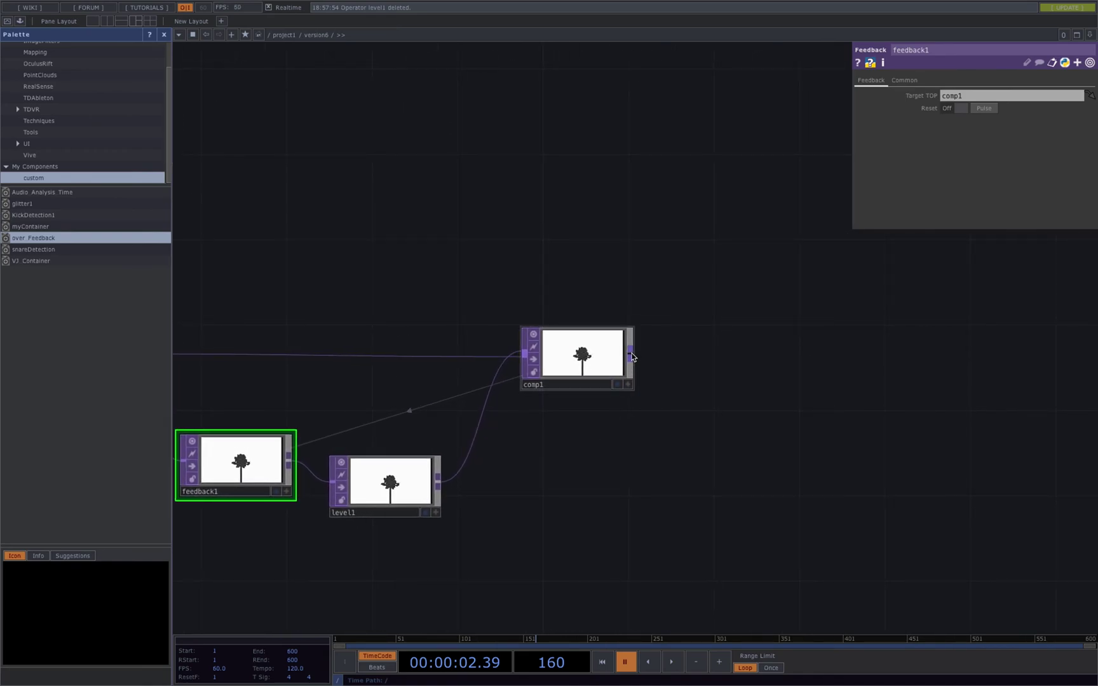
{"action": "left_click", "coordinate": [703, 355]}
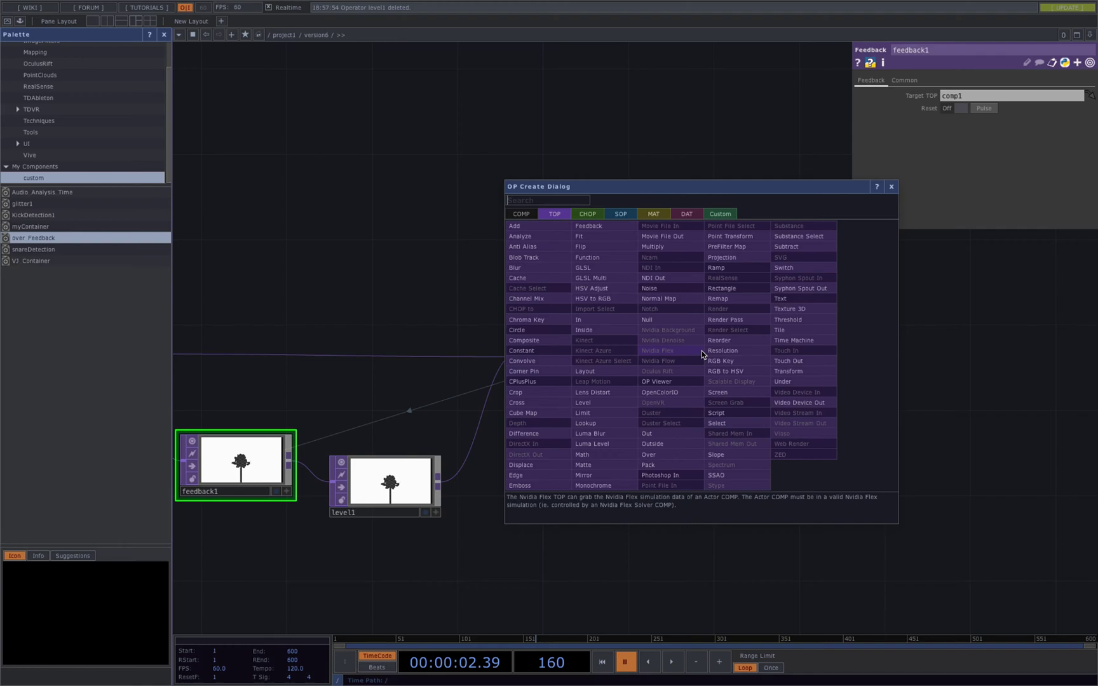
{"action": "type", "text": "bb"}
{"action": "type", "text": "l"}
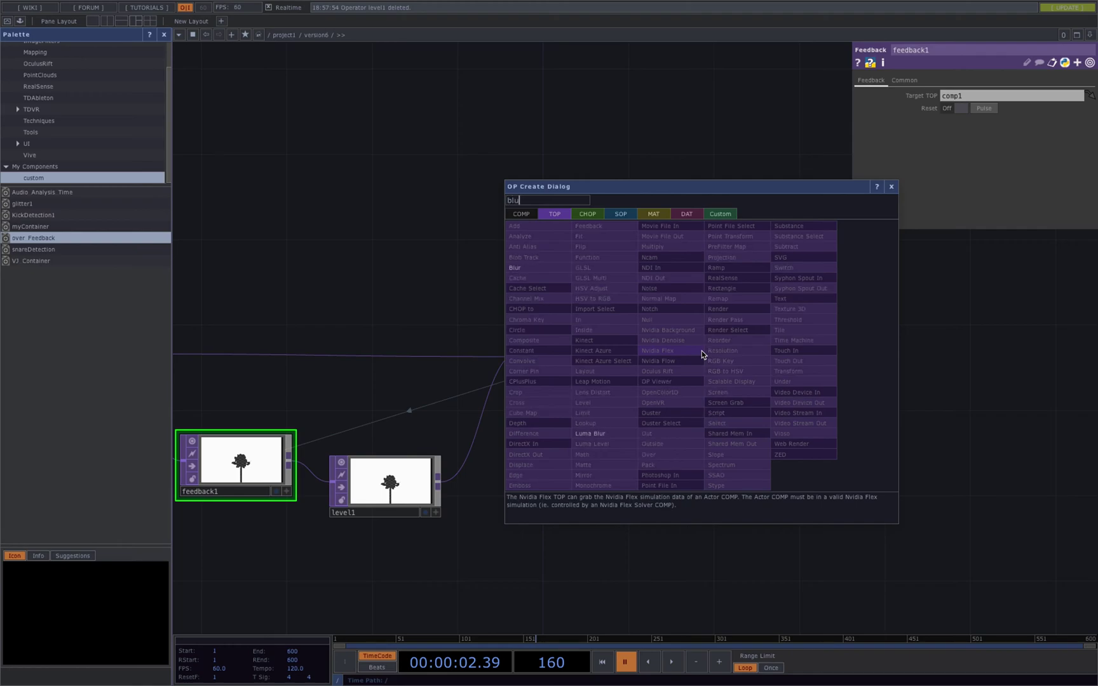
{"action": "left_click", "coordinate": [525, 258]}
{"action": "left_click", "coordinate": [712, 362]}
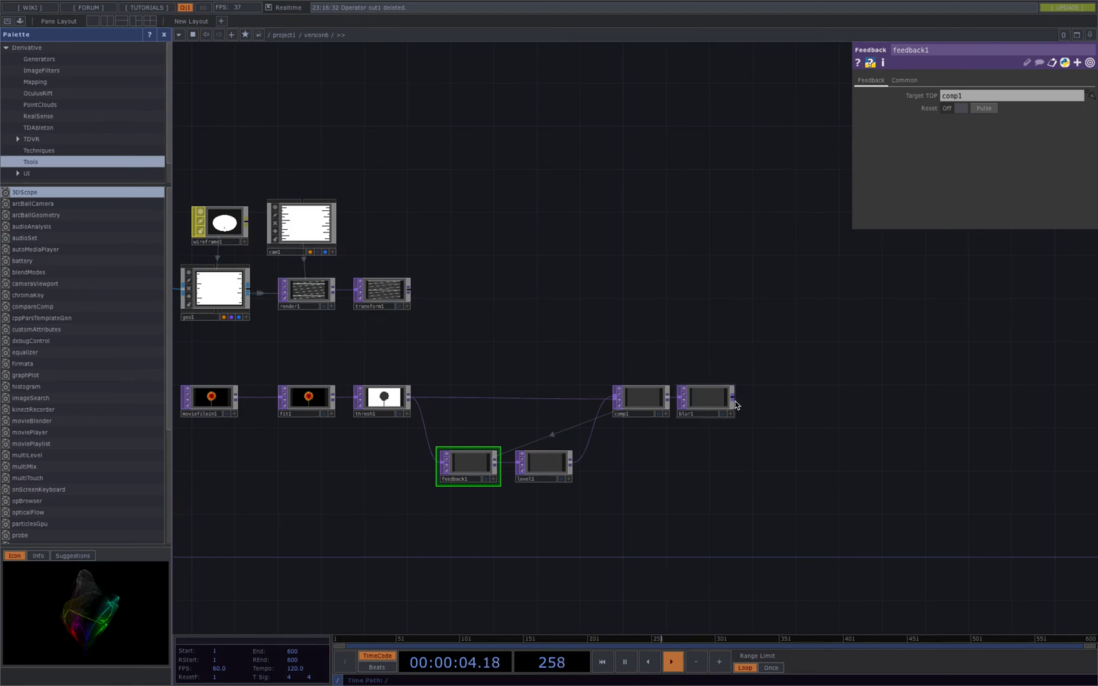
Step: Add displace1 with transform1 as its first input and blur1 as its displacement map
{"action": "left_click", "coordinate": [795, 345]}
{"action": "type", "text": "dis"}
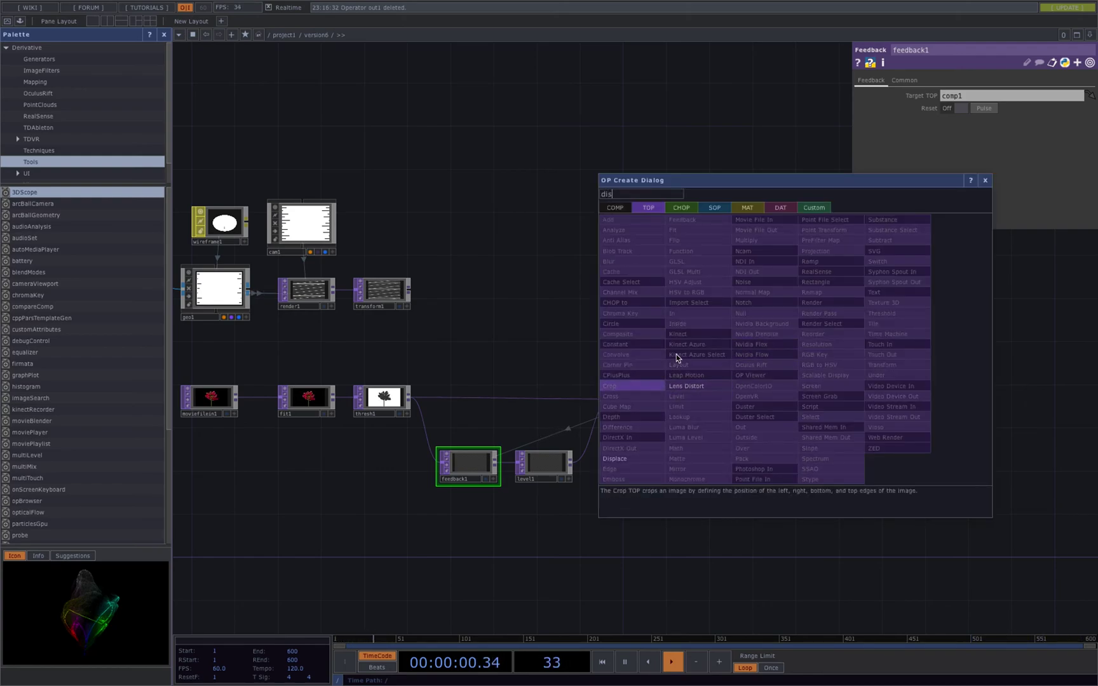
{"action": "left_click", "coordinate": [623, 458]}
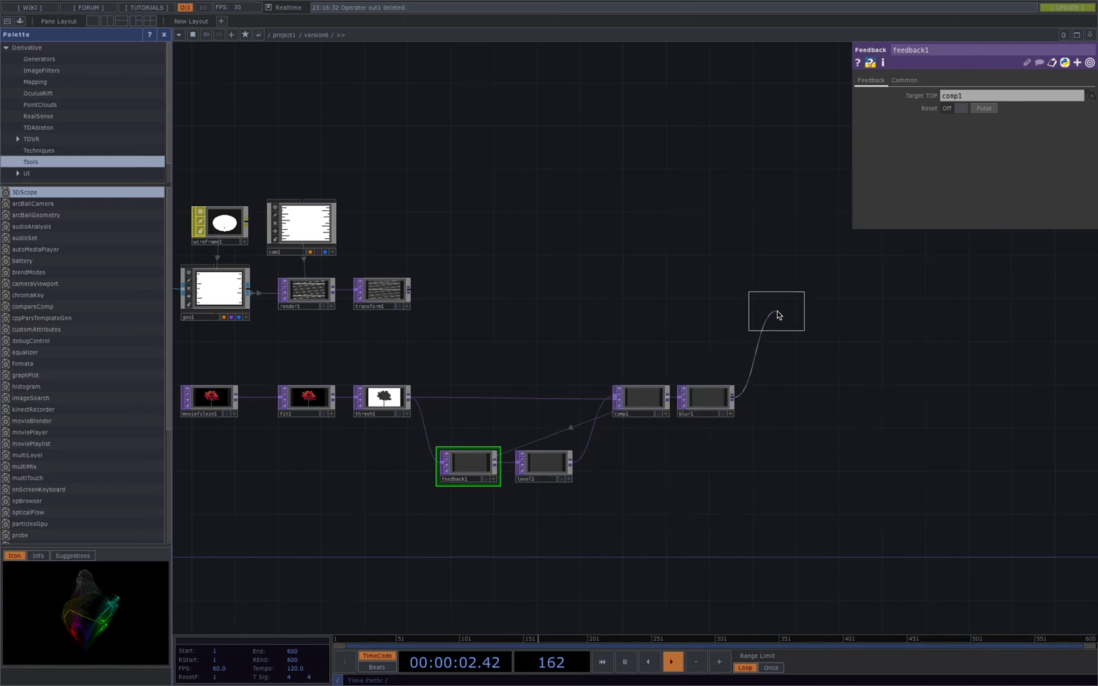
{"action": "left_click", "coordinate": [781, 323]}
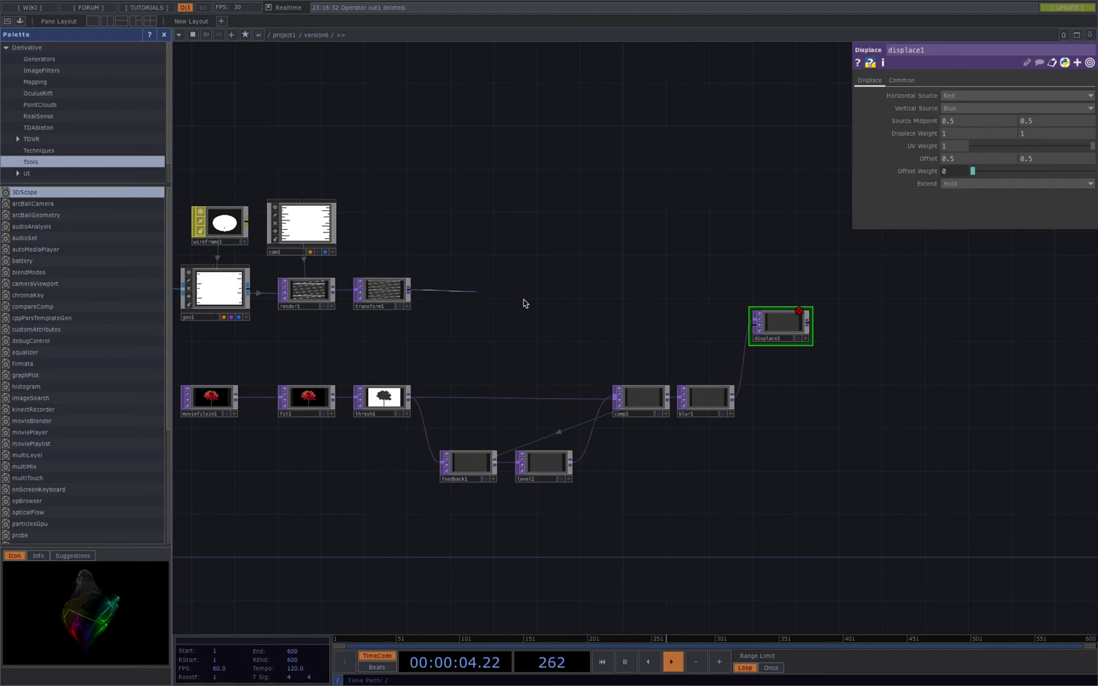
{"action": "left_click", "coordinate": [753, 320]}
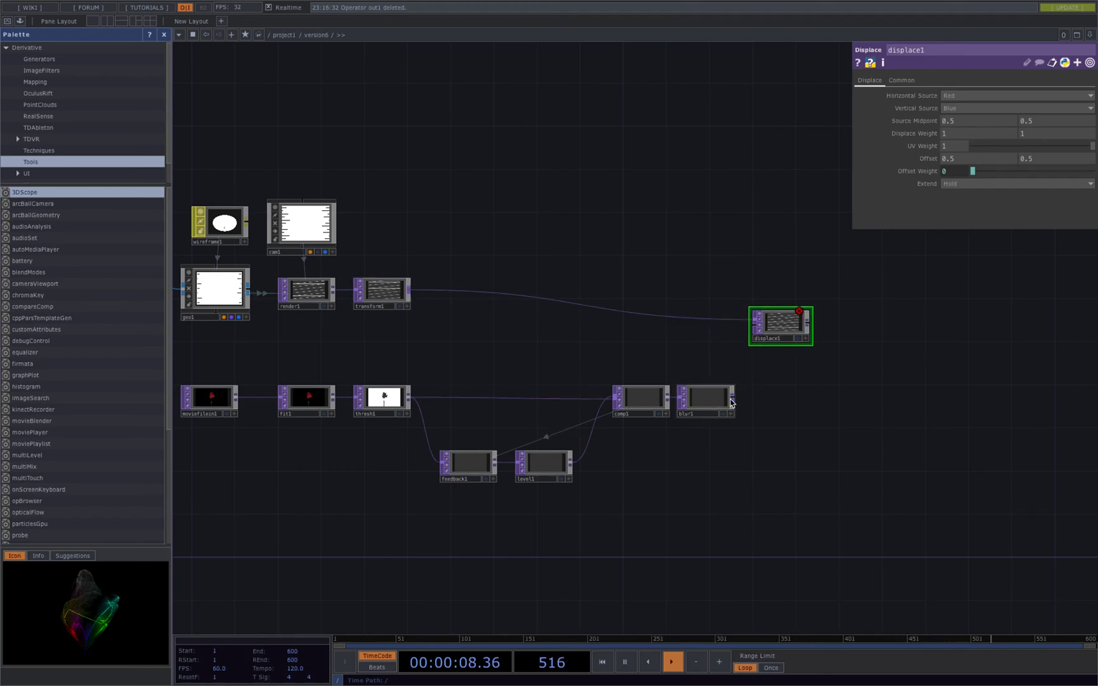
{"action": "left_click", "coordinate": [735, 400]}
{"action": "left_click", "coordinate": [762, 327]}
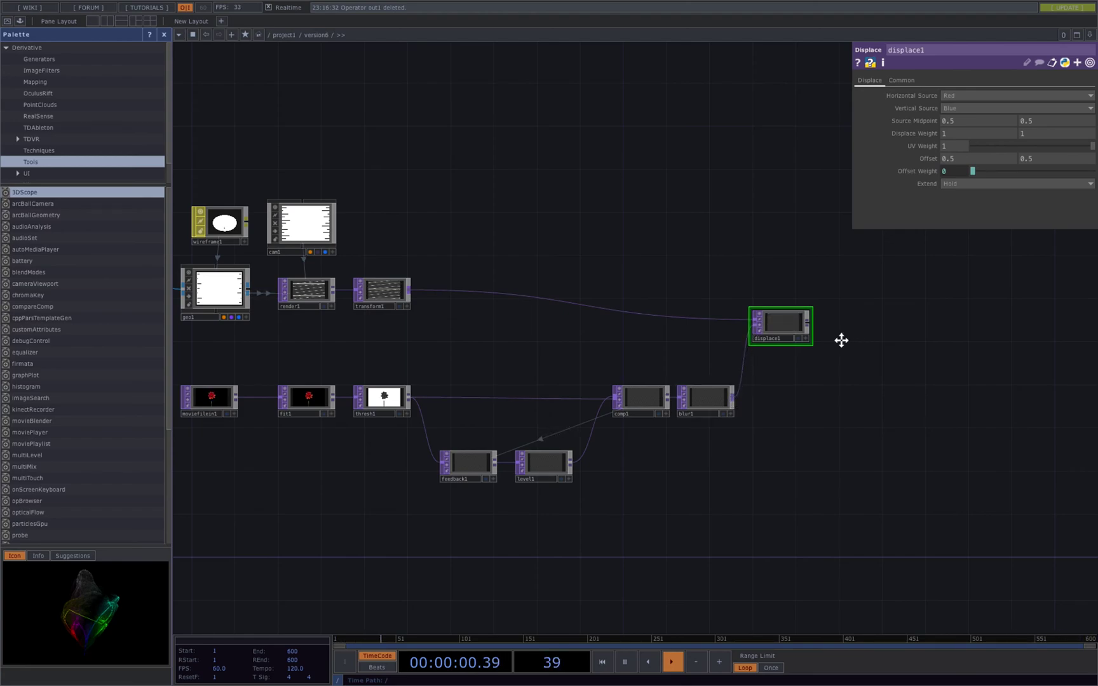
{"action": "left_click_drag", "start_coordinate": [840, 338], "coordinate": [806, 336]}
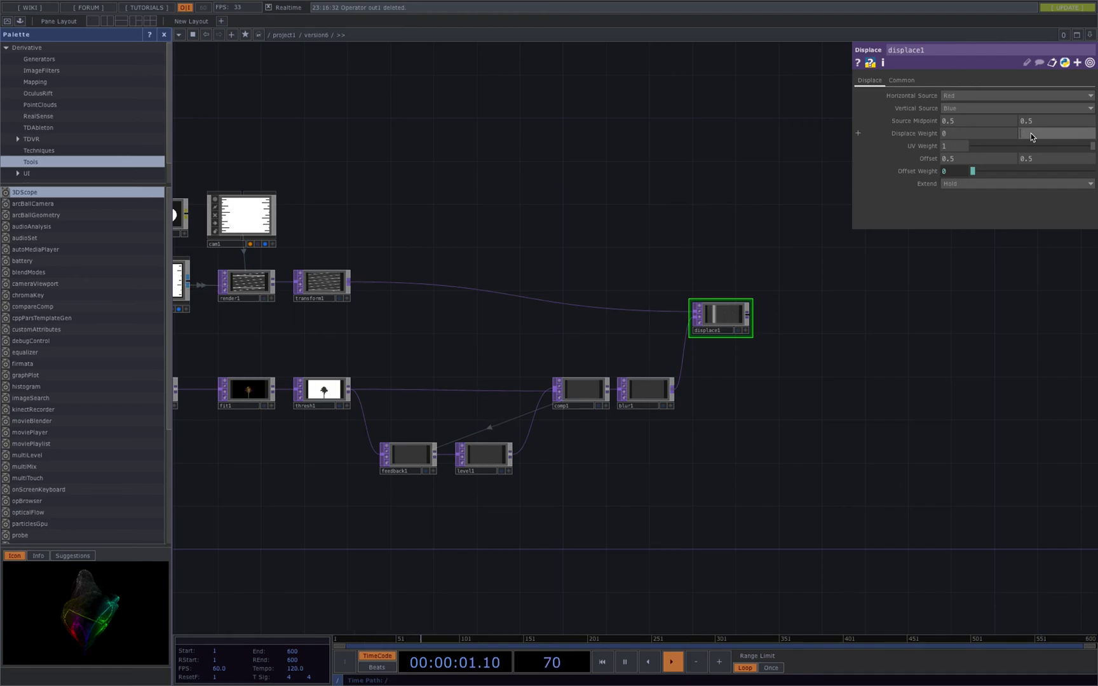
Step: Set displace1's Displace Weight to 0 and 0.1
{"action": "type", "text": "0."}
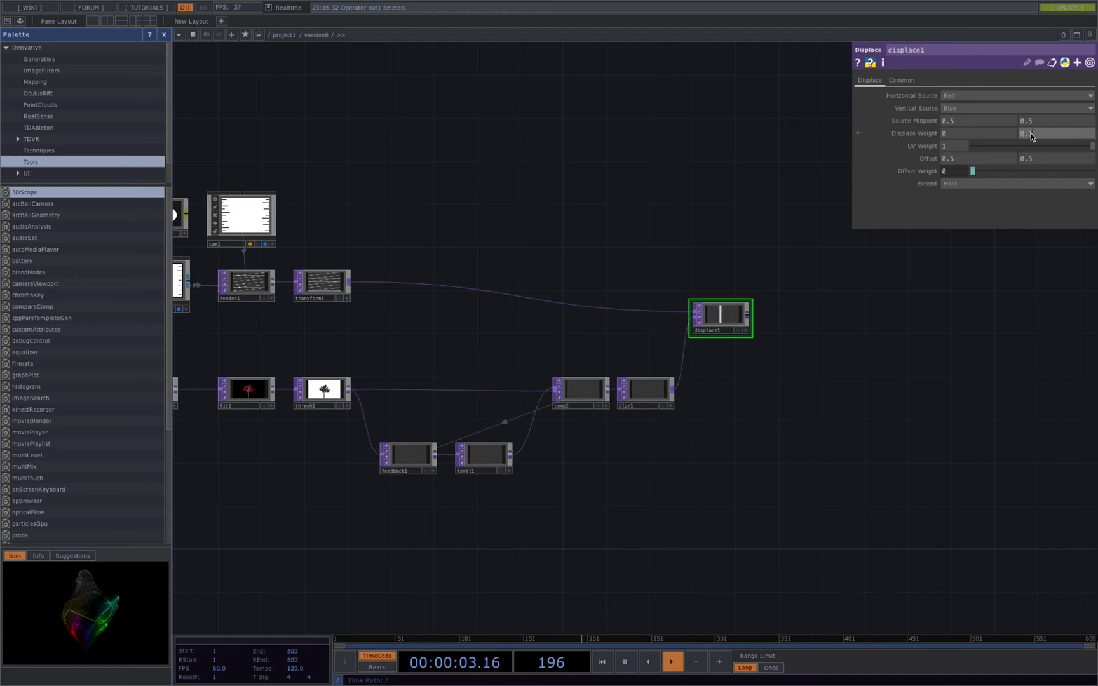
{"action": "type", "text": "1"}
{"action": "left_click", "coordinate": [748, 315]}
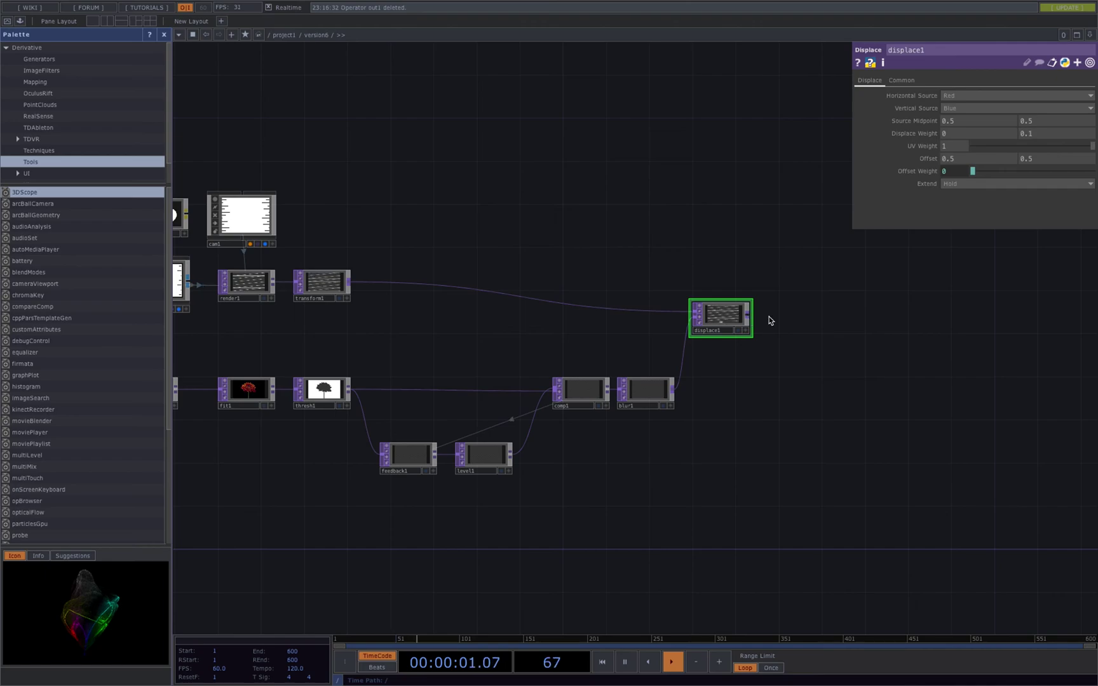
{"action": "left_click", "coordinate": [810, 319]}
Step: Add a Composite TOP, comp2, after displace1 and fit the network in view
{"action": "type", "text": "com"}
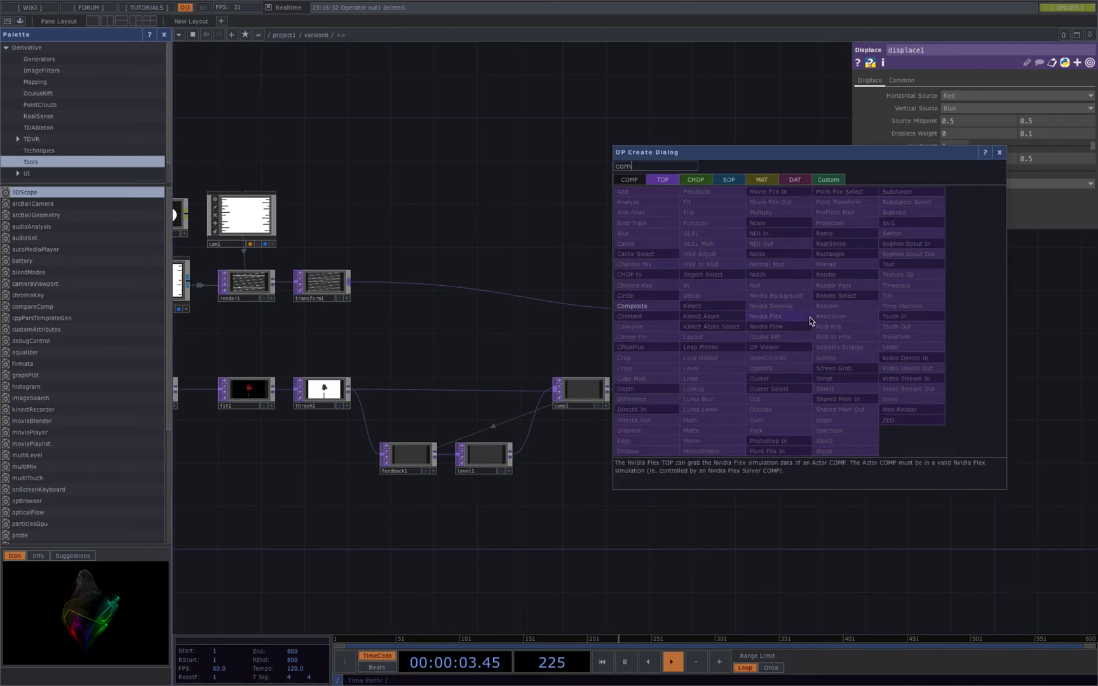
{"action": "left_click", "coordinate": [655, 307]}
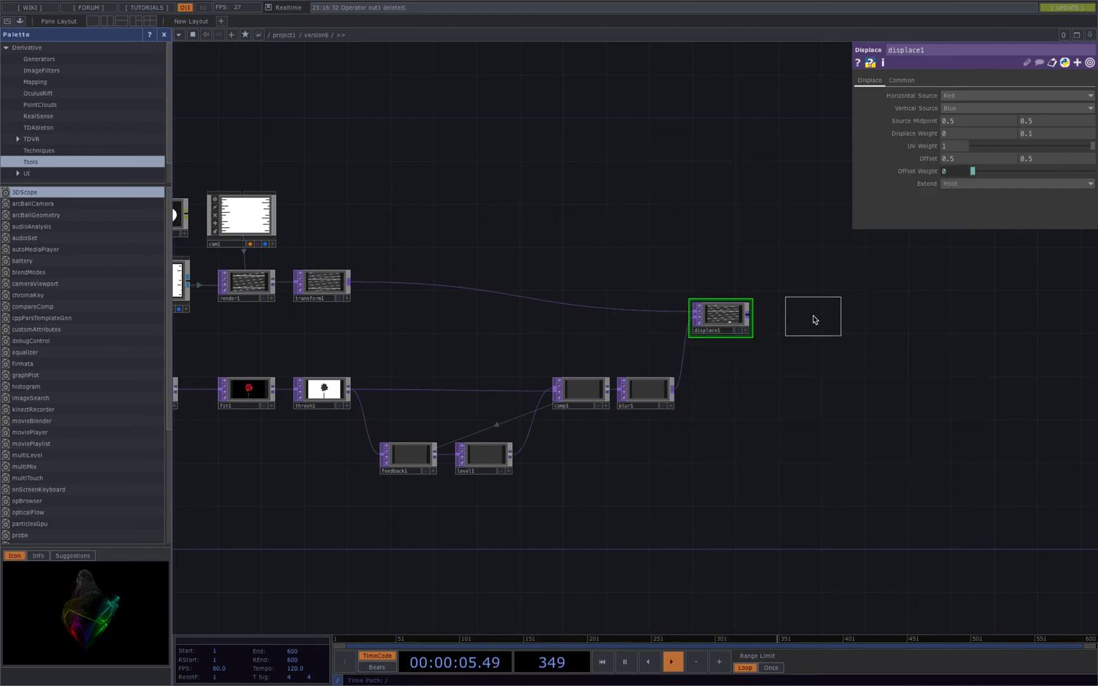
{"action": "left_click", "coordinate": [813, 320]}
{"action": "key", "text": "h"}
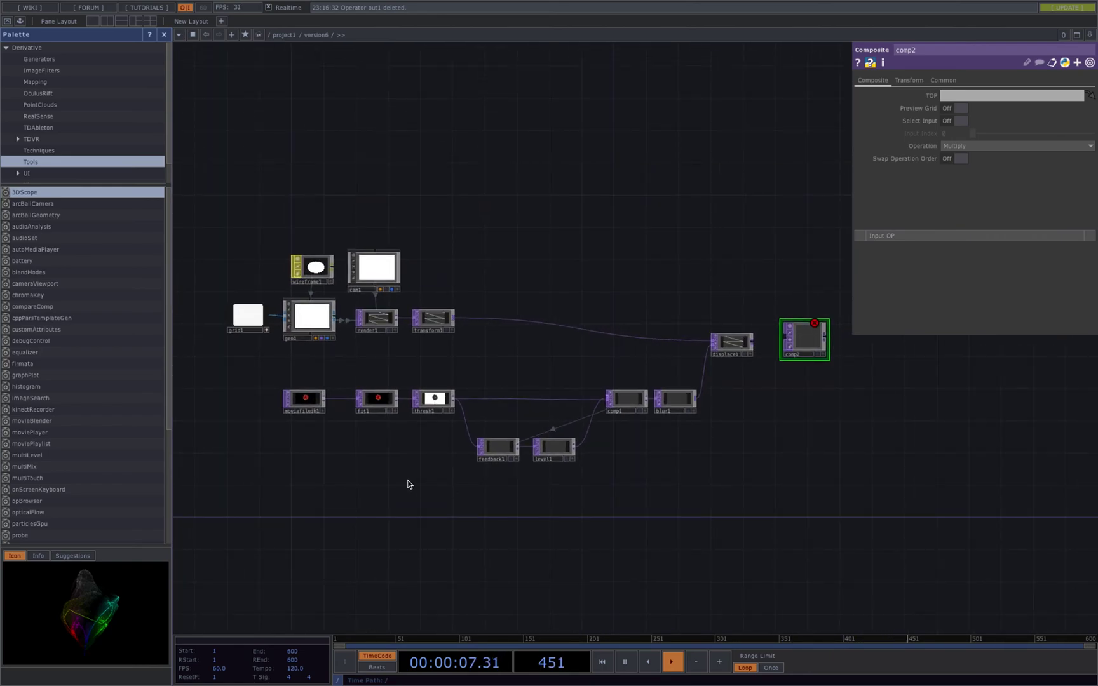
Step: Wire moviefilein1 and displace1 into comp2, with displace1 as the first input
{"action": "mouse_move", "coordinate": [324, 405]}
{"action": "left_mouse_down"}
{"action": "mouse_move", "coordinate": [343, 438]}
{"action": "mouse_move", "coordinate": [321, 405]}
{"action": "left_mouse_up"}
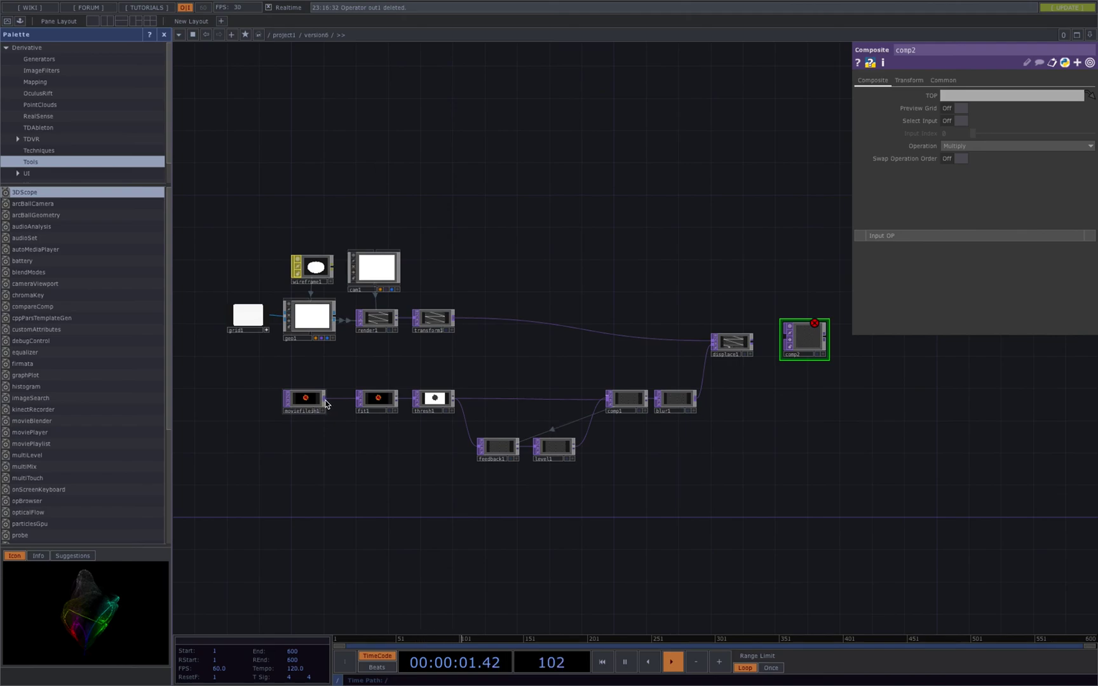
{"action": "left_click", "coordinate": [783, 343]}
{"action": "left_click", "coordinate": [753, 341]}
{"action": "left_click", "coordinate": [789, 338]}
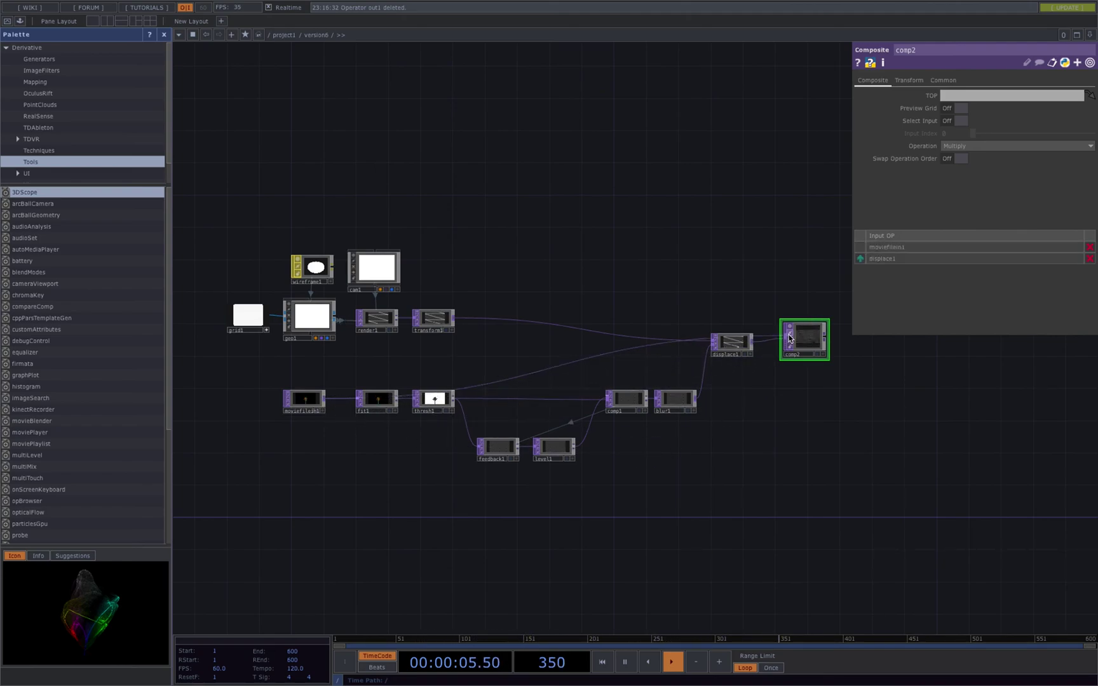
{"action": "left_click", "coordinate": [860, 258]}
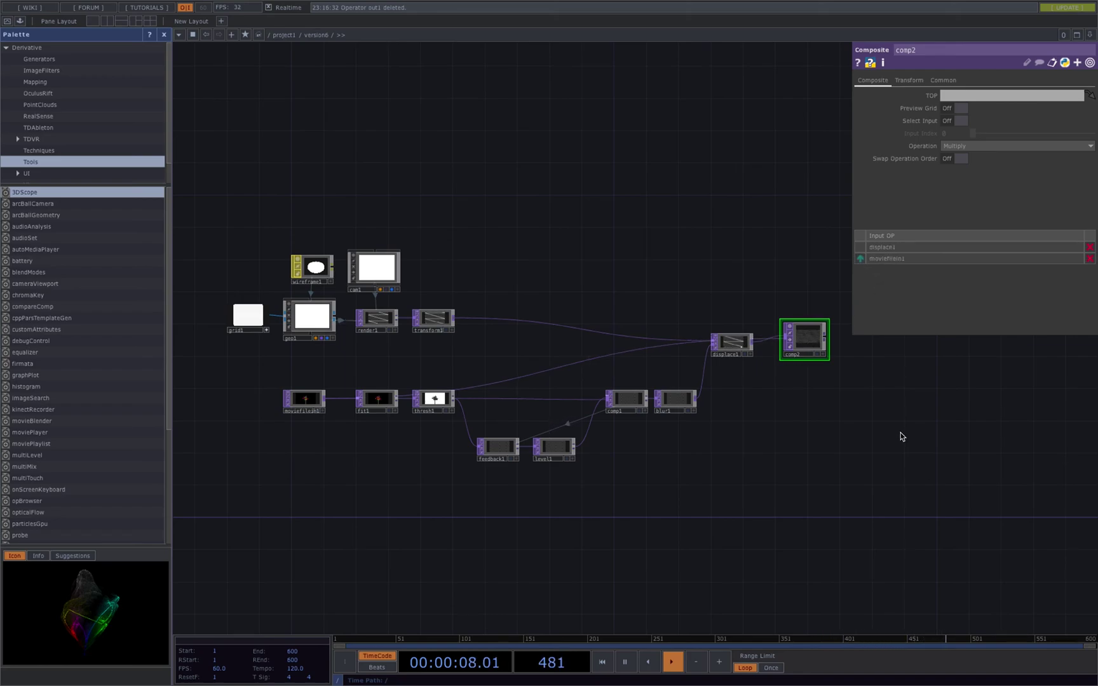
Step: Set comp2's Operation to Inside Luminance and expand the palette's My Components folder
{"action": "left_click_drag", "start_coordinate": [868, 436], "coordinate": [627, 436]}
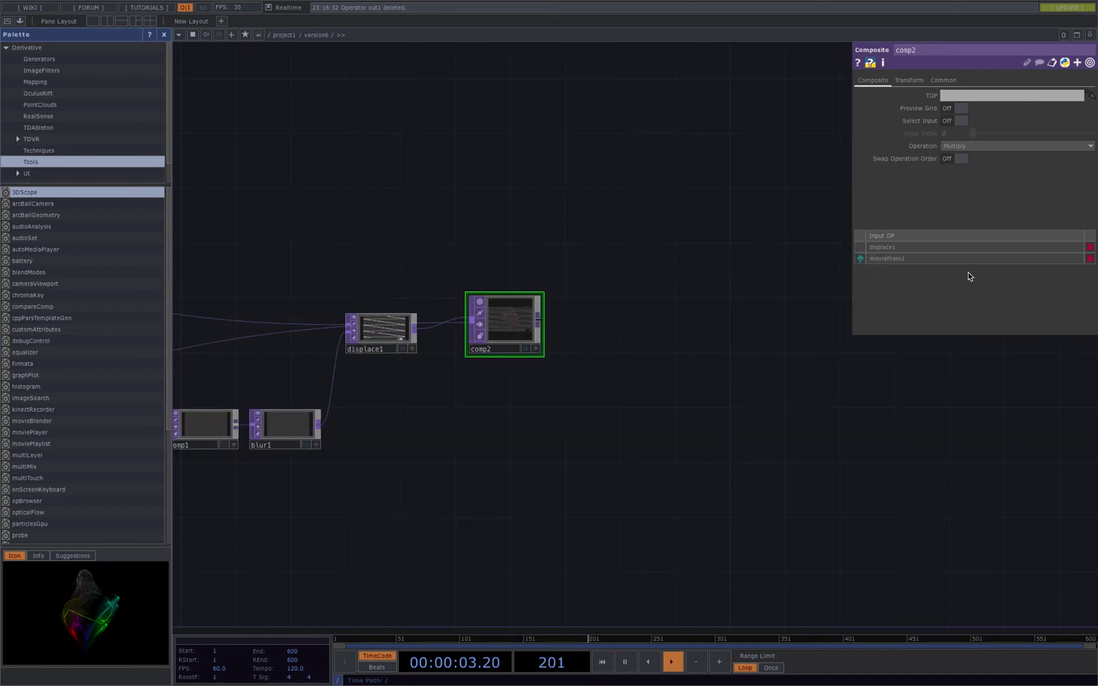
{"action": "left_click", "coordinate": [977, 146]}
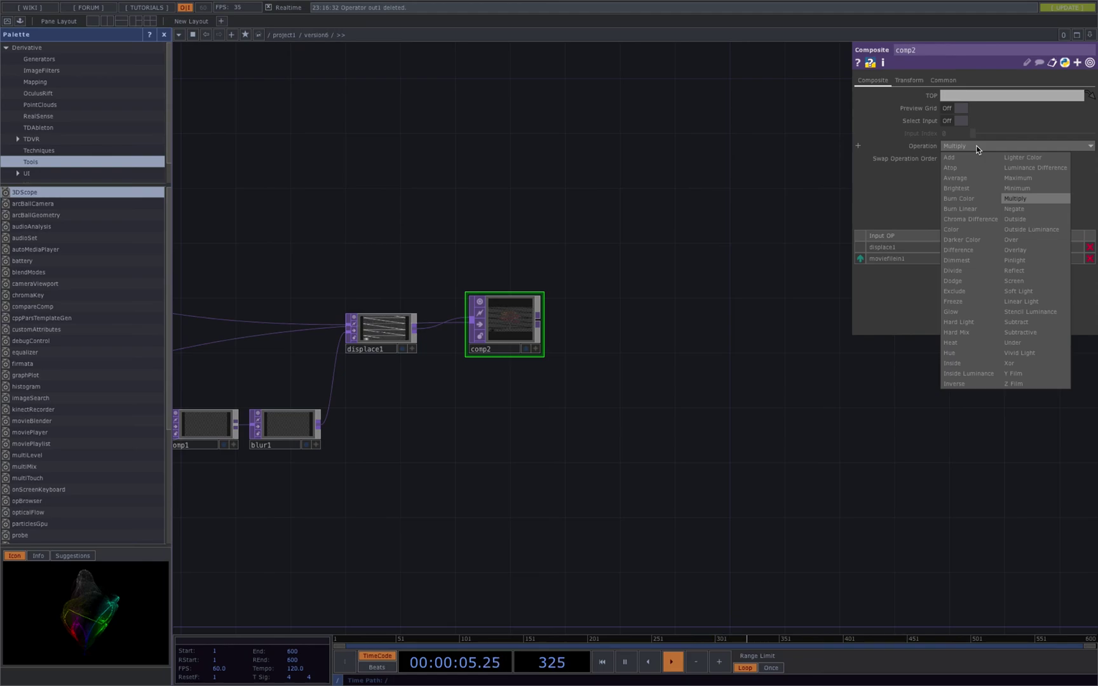
{"action": "left_click", "coordinate": [986, 374]}
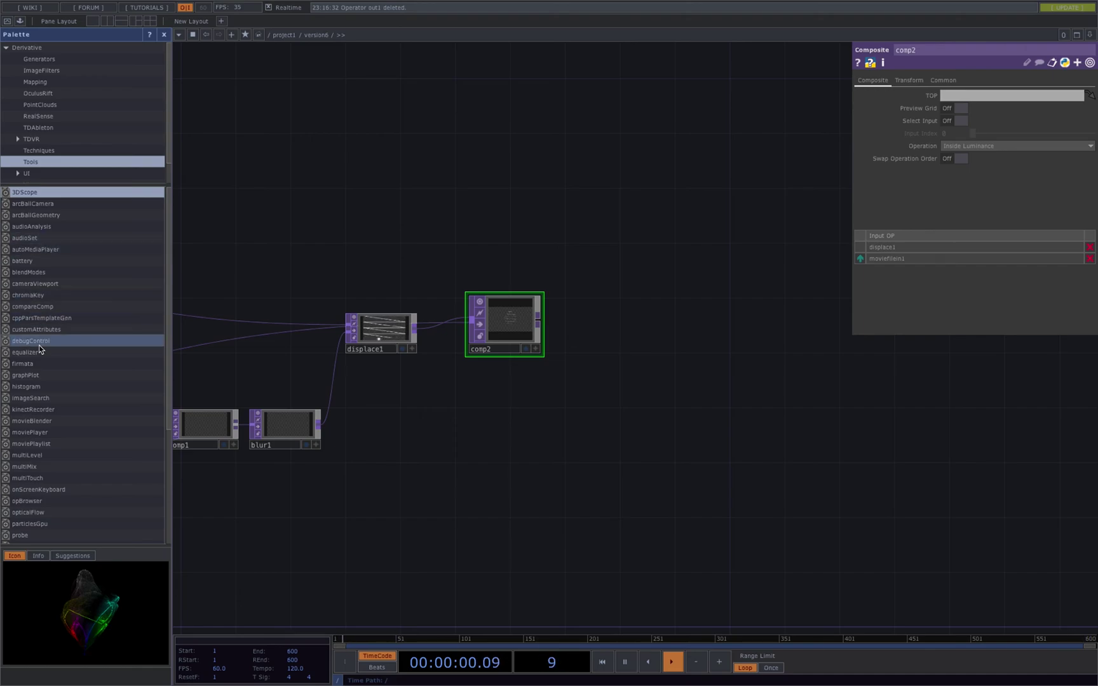
{"action": "scroll", "coordinate": [45, 138], "scroll_direction": "down", "scroll_amount": 1}
{"action": "left_click", "coordinate": [38, 173]}
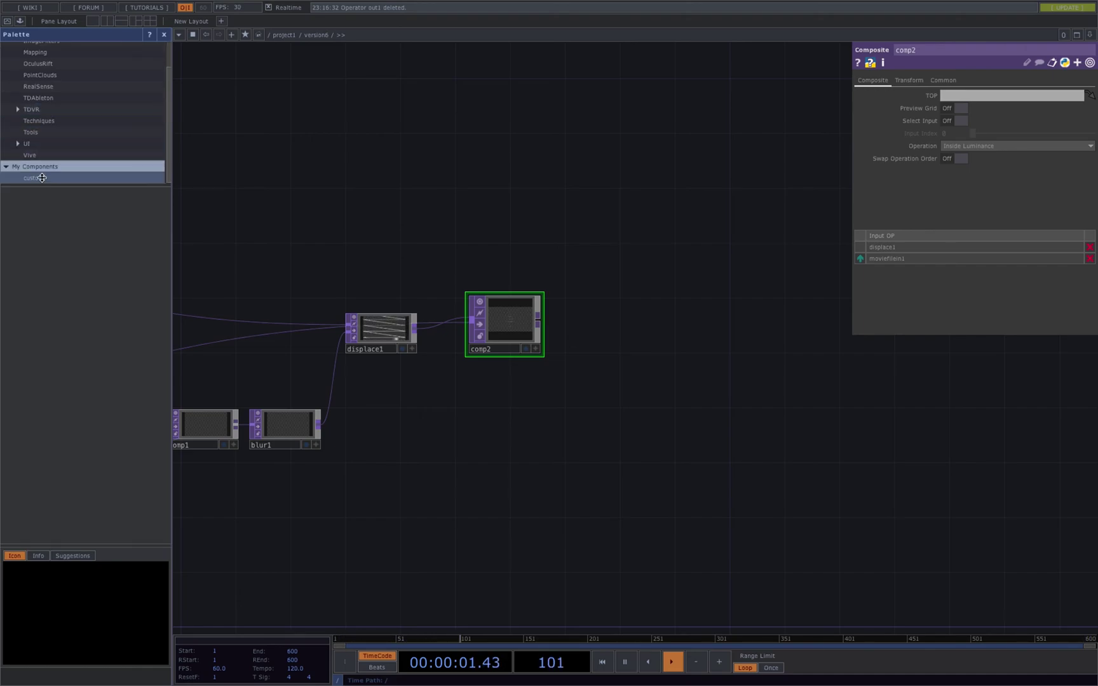
Step: Add the custom over_Feedback component from My Components and feed comp2 into it
{"action": "left_click", "coordinate": [42, 178]}
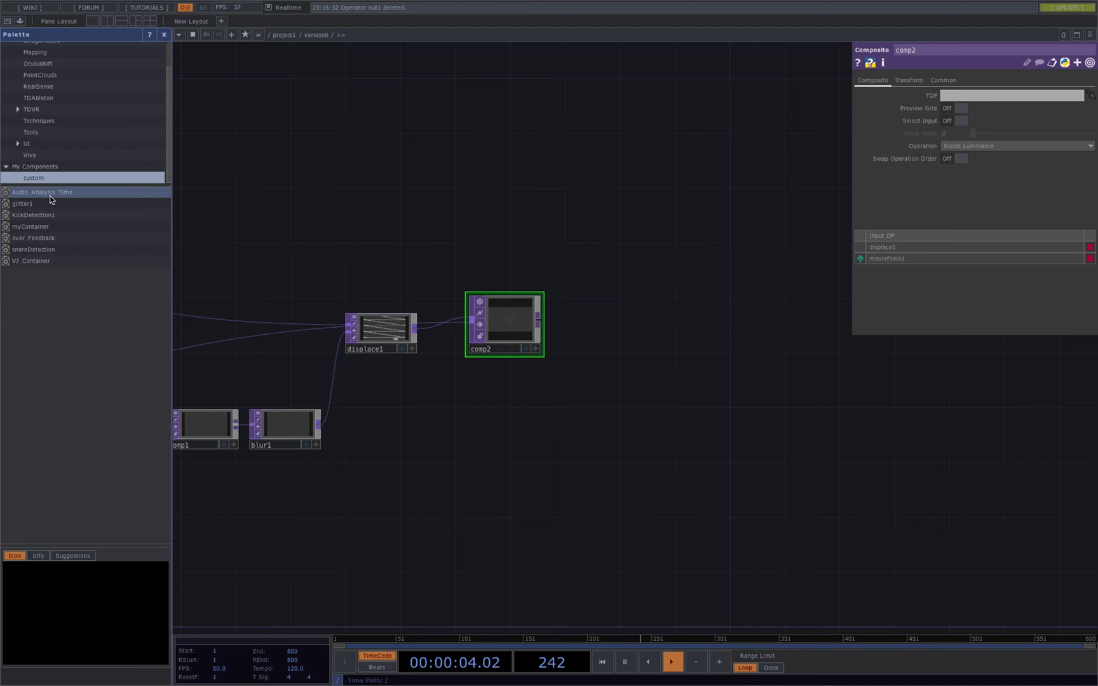
{"action": "left_click_drag", "start_coordinate": [46, 238], "coordinate": [607, 327]}
{"action": "left_click", "coordinate": [605, 326]}
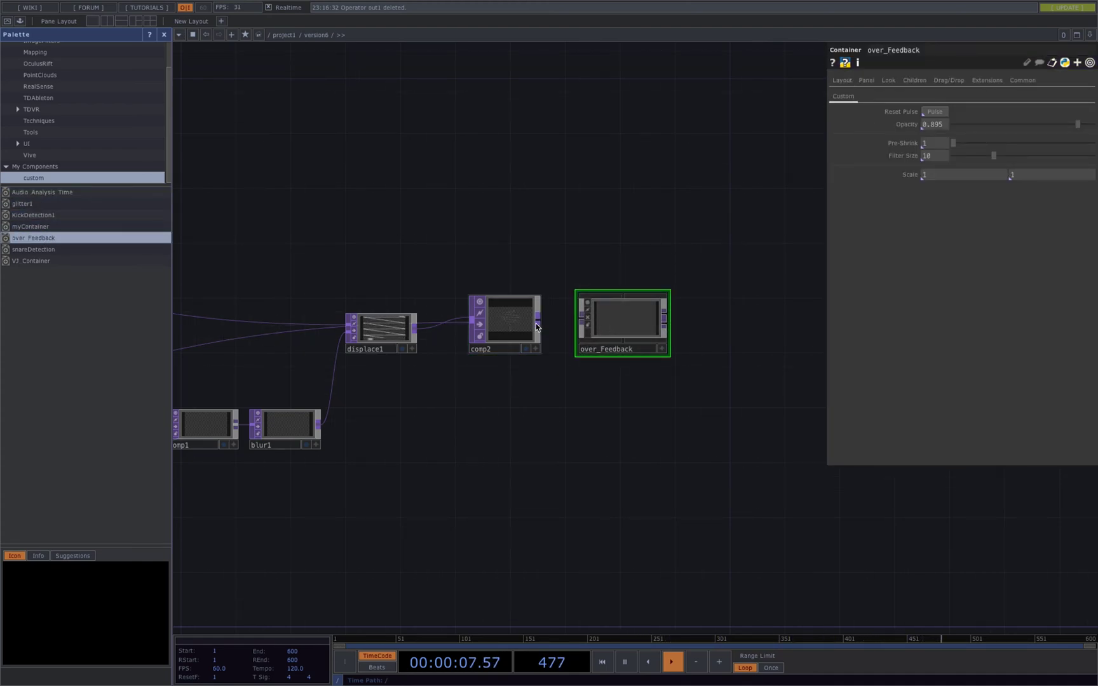
{"action": "left_click", "coordinate": [581, 318]}
{"action": "left_click_drag", "start_coordinate": [675, 318], "coordinate": [482, 338]}
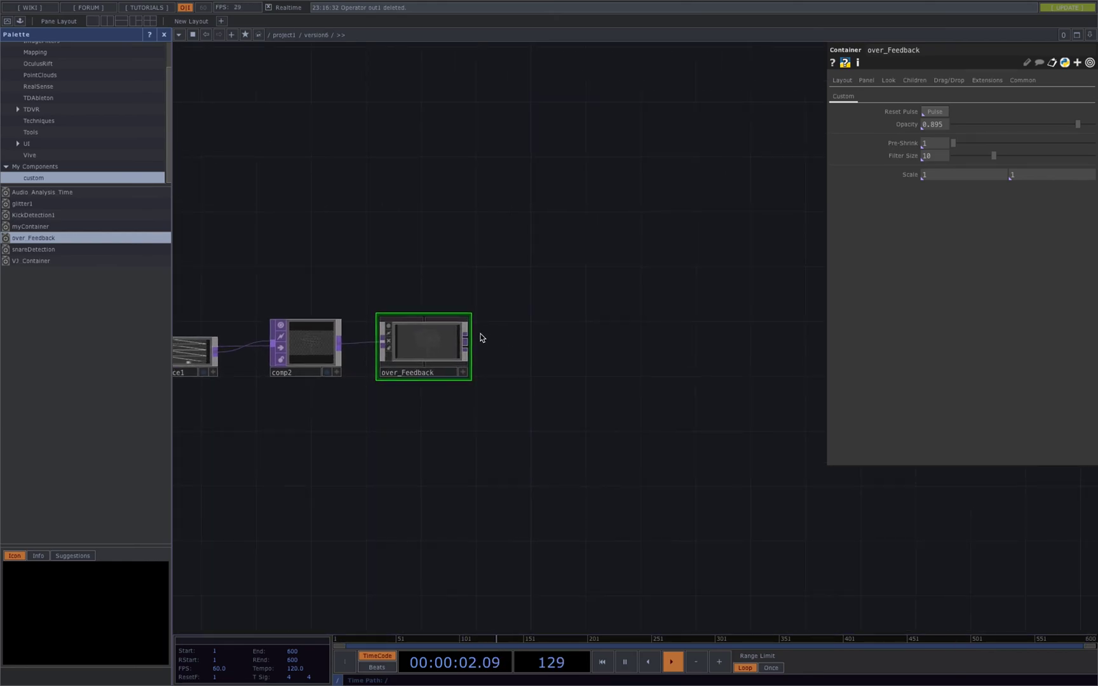
{"action": "left_click", "coordinate": [466, 341]}
{"action": "left_click", "coordinate": [652, 360]}
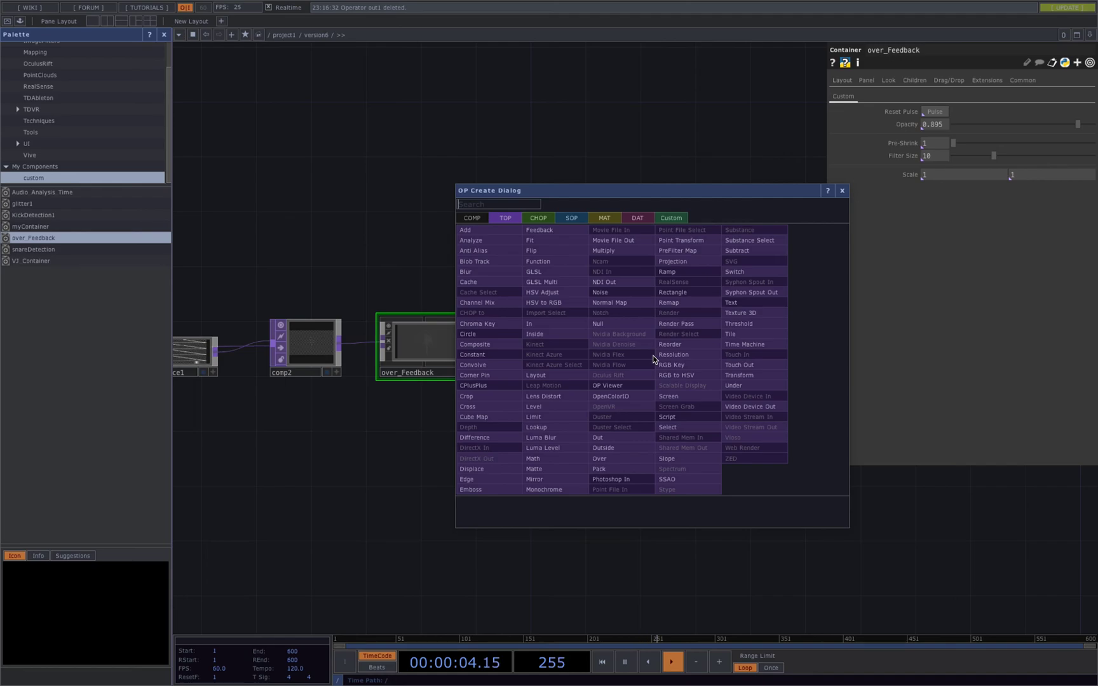
Step: Add an Out TOP, out1, after over_Feedback and show it as the network background
{"action": "type", "text": "out"}
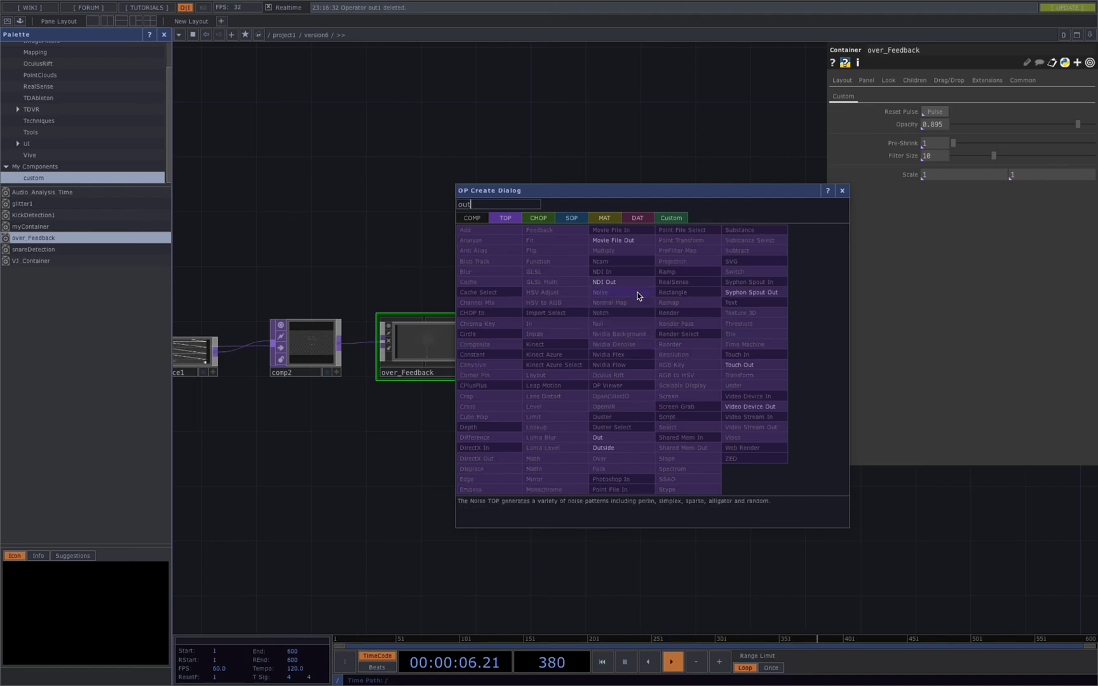
{"action": "left_click", "coordinate": [642, 438]}
{"action": "left_click", "coordinate": [667, 363]}
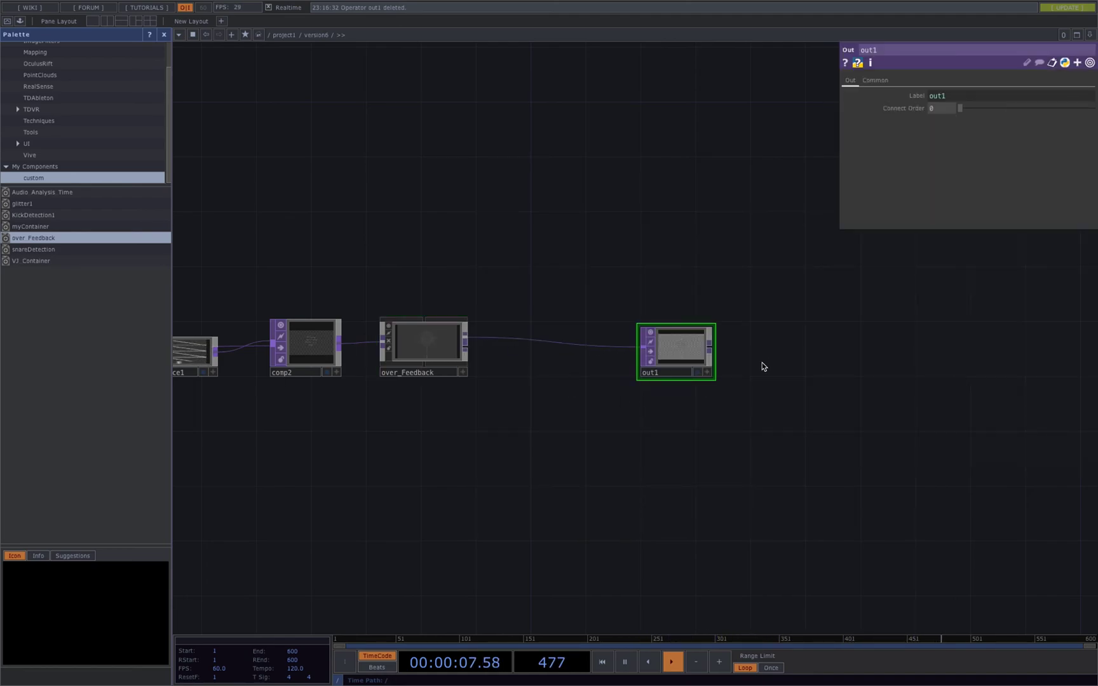
{"action": "left_click_drag", "start_coordinate": [762, 366], "coordinate": [686, 385]}
{"action": "left_click", "coordinate": [633, 389]}
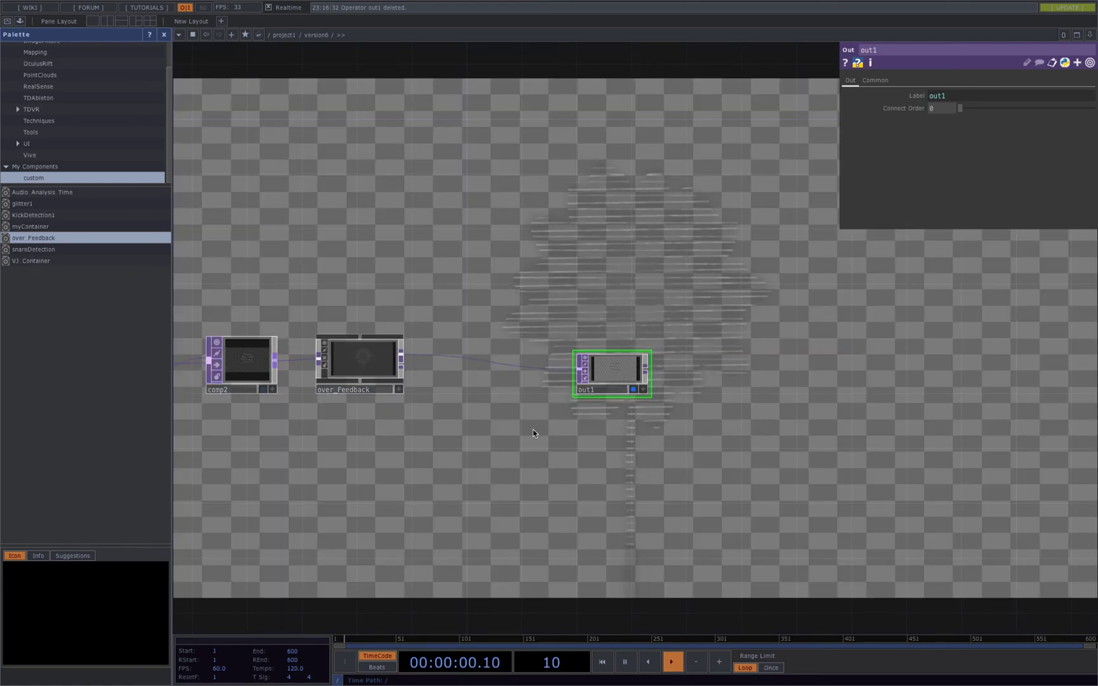
{"action": "left_click_drag", "start_coordinate": [534, 433], "coordinate": [578, 439]}
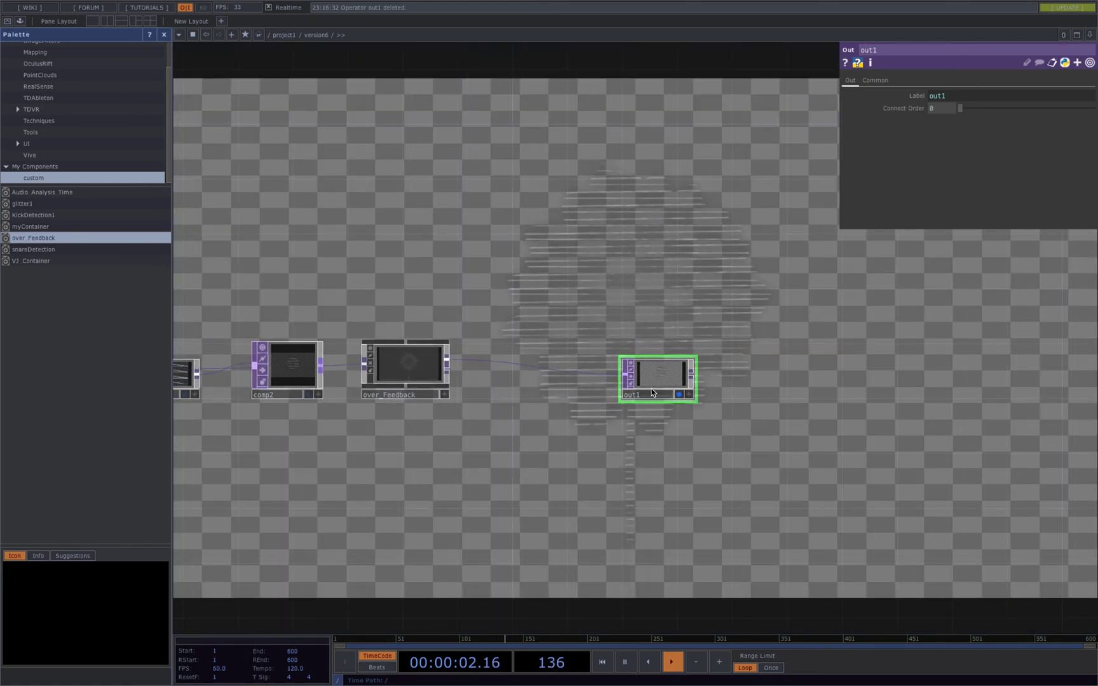
Step: Insert an RGB Key TOP between over_Feedback and out1, shifting both nodes right
{"action": "right_click", "coordinate": [572, 371]}
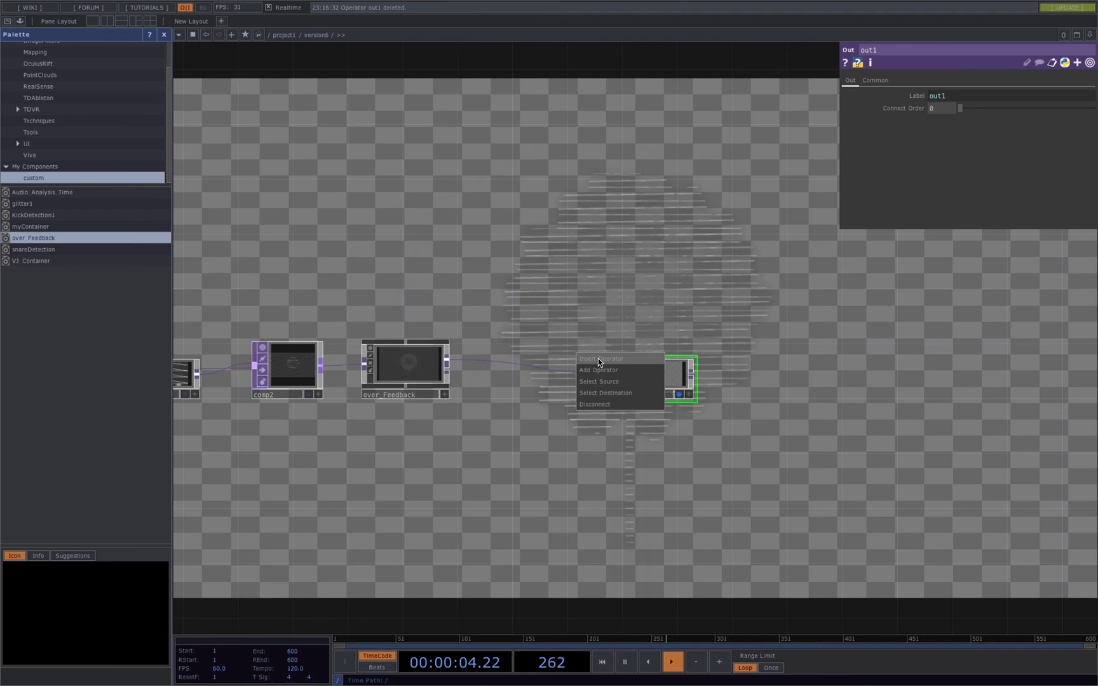
{"action": "left_click", "coordinate": [598, 358]}
{"action": "type", "text": "rgb"}
{"action": "left_click", "coordinate": [621, 368]}
{"action": "left_click", "coordinate": [548, 375]}
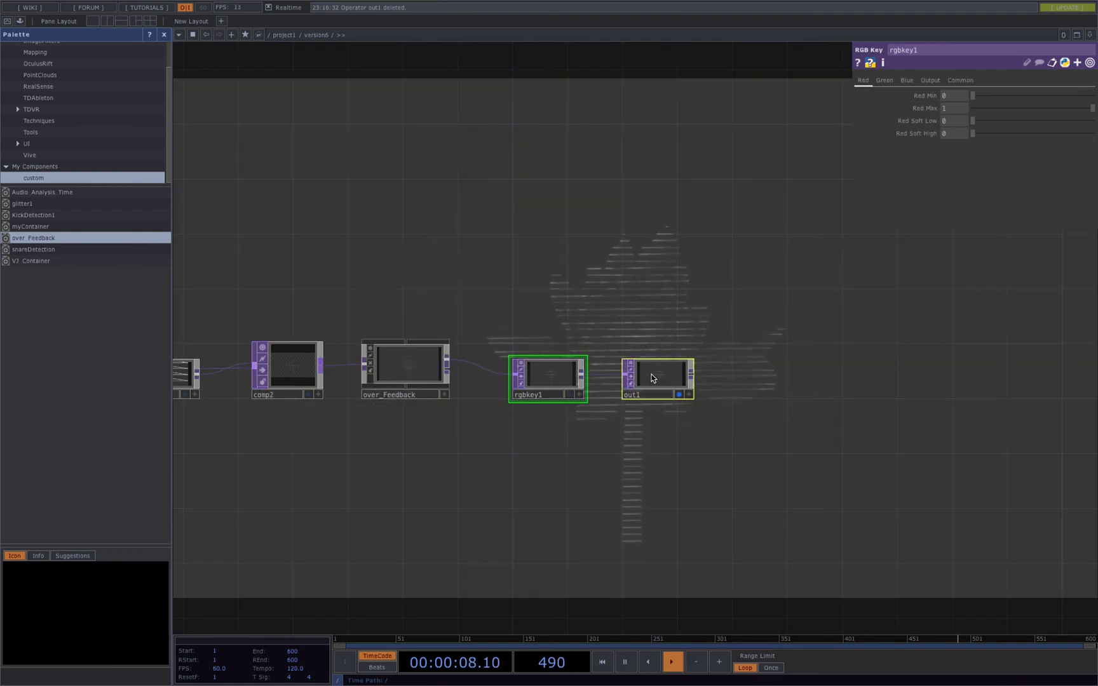
{"action": "left_click_drag", "start_coordinate": [651, 375], "coordinate": [815, 375]}
{"action": "left_click_drag", "start_coordinate": [535, 372], "coordinate": [699, 370]}
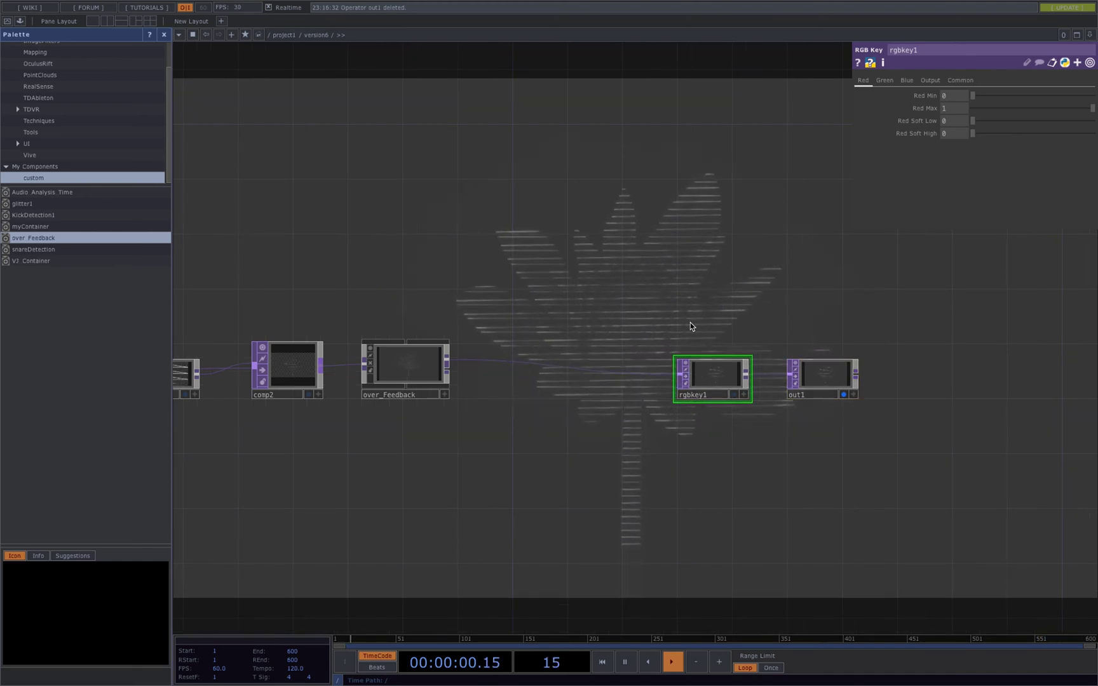
{"action": "right_click", "coordinate": [554, 368]}
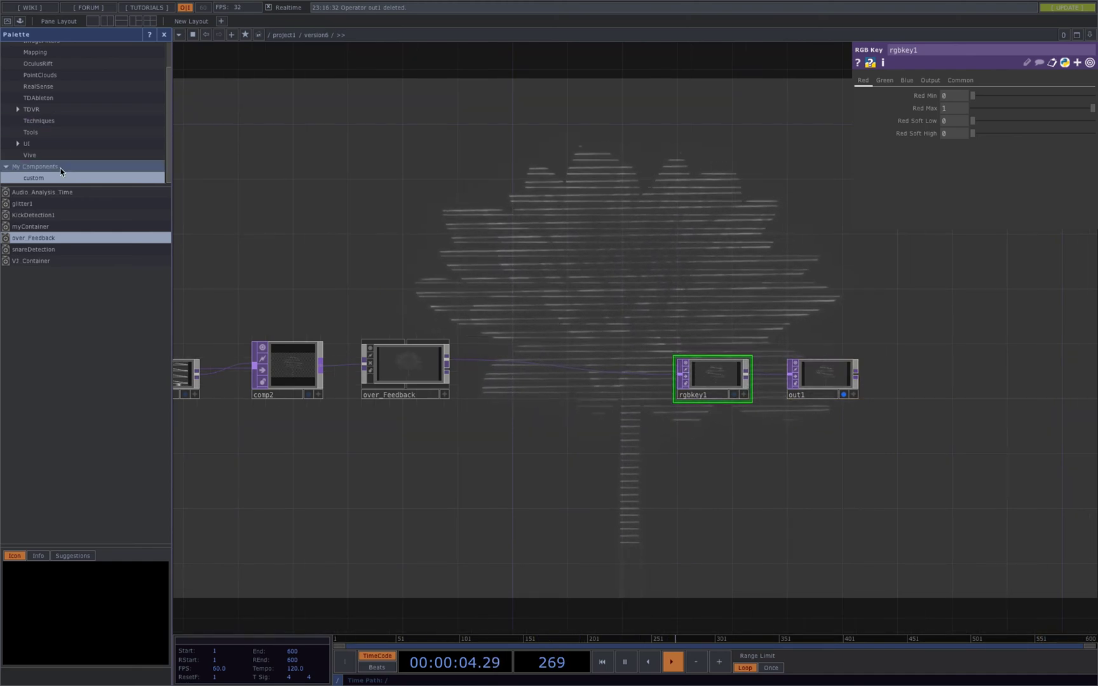
{"action": "scroll", "coordinate": [57, 74], "scroll_direction": "up", "scroll_amount": 3}
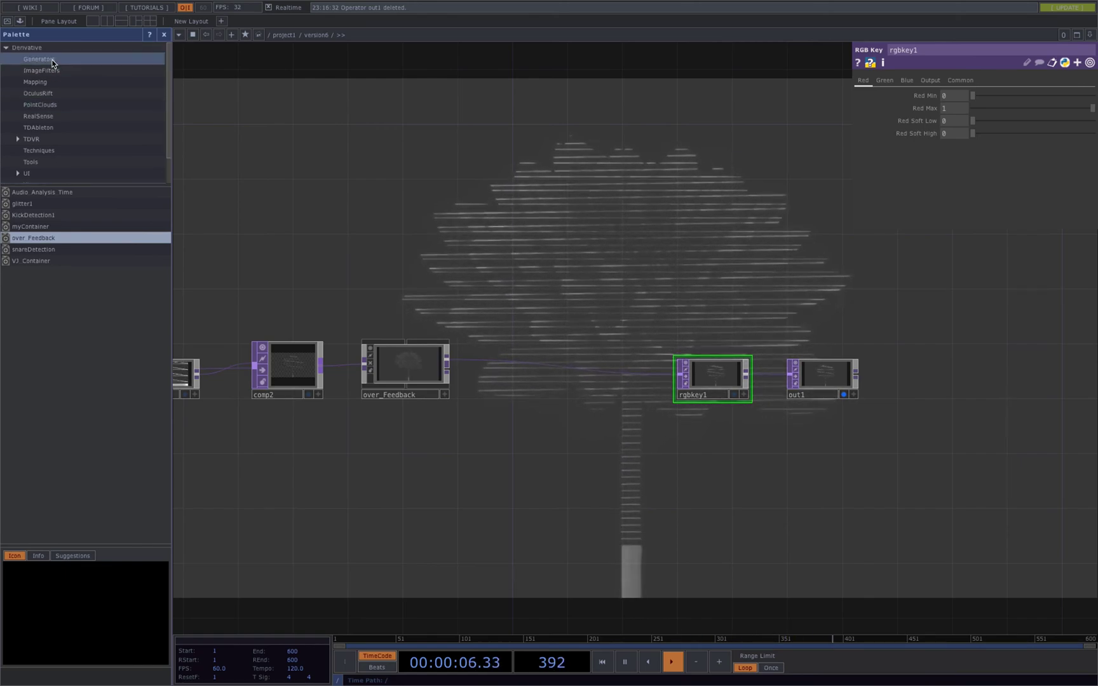
Step: Place the ImageFilters bloom component on the wire between over_Feedback and rgbkey1
{"action": "left_click", "coordinate": [42, 70]}
{"action": "left_click_drag", "start_coordinate": [37, 191], "coordinate": [559, 333]}
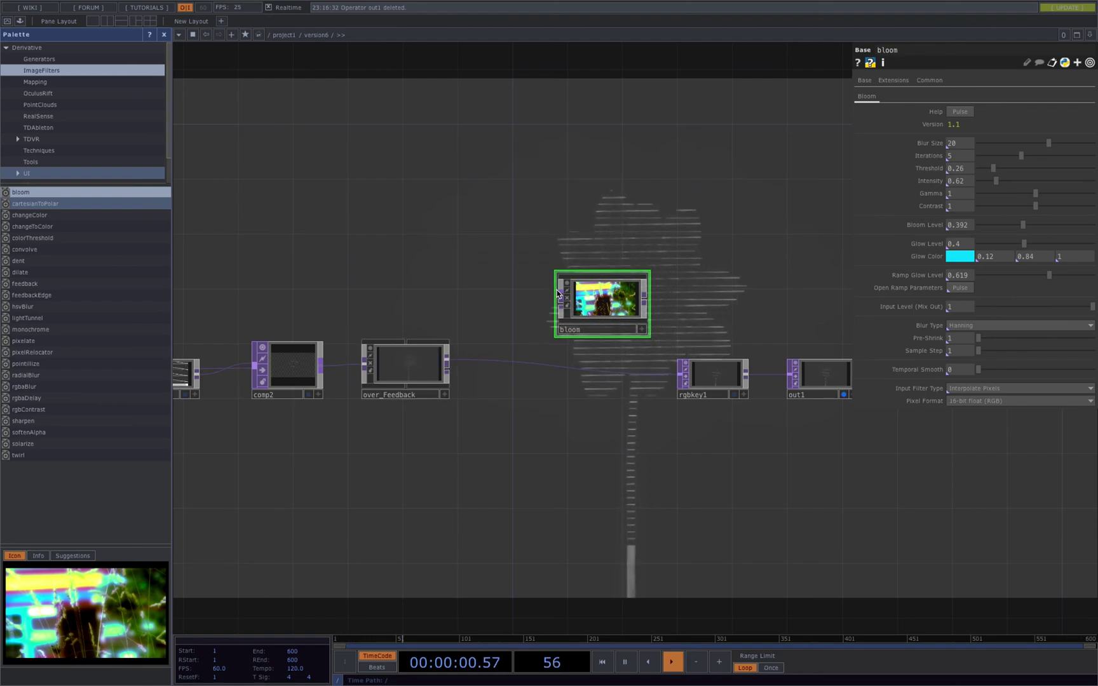
{"action": "left_click_drag", "start_coordinate": [447, 360], "coordinate": [560, 296]}
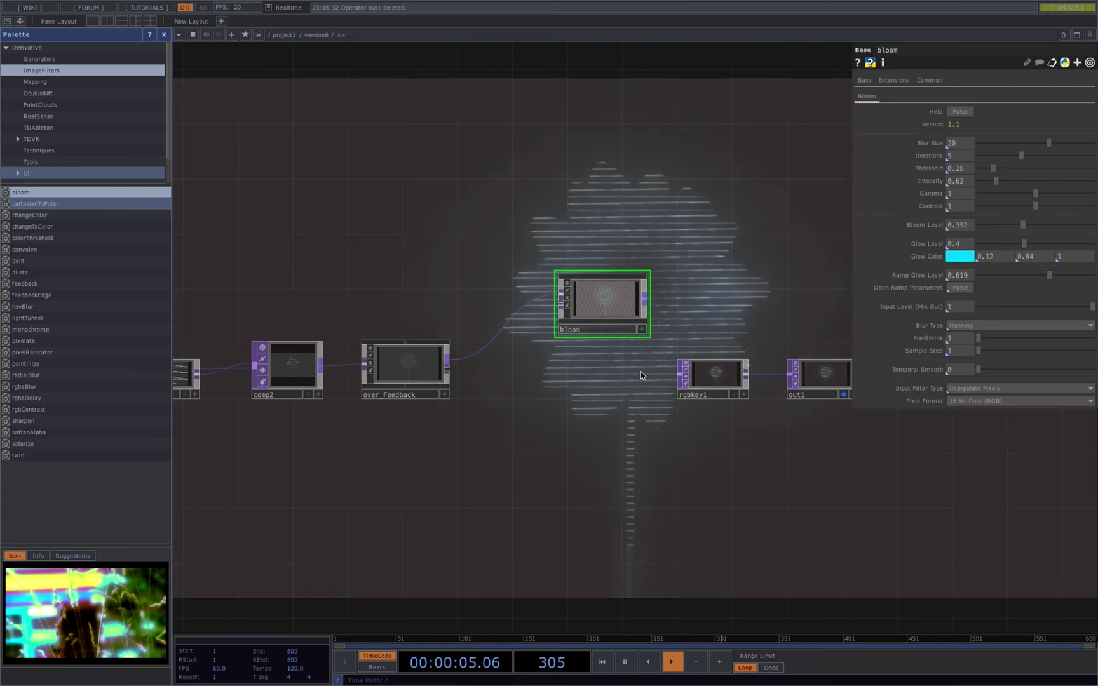
{"action": "left_click_drag", "start_coordinate": [598, 295], "coordinate": [564, 359]}
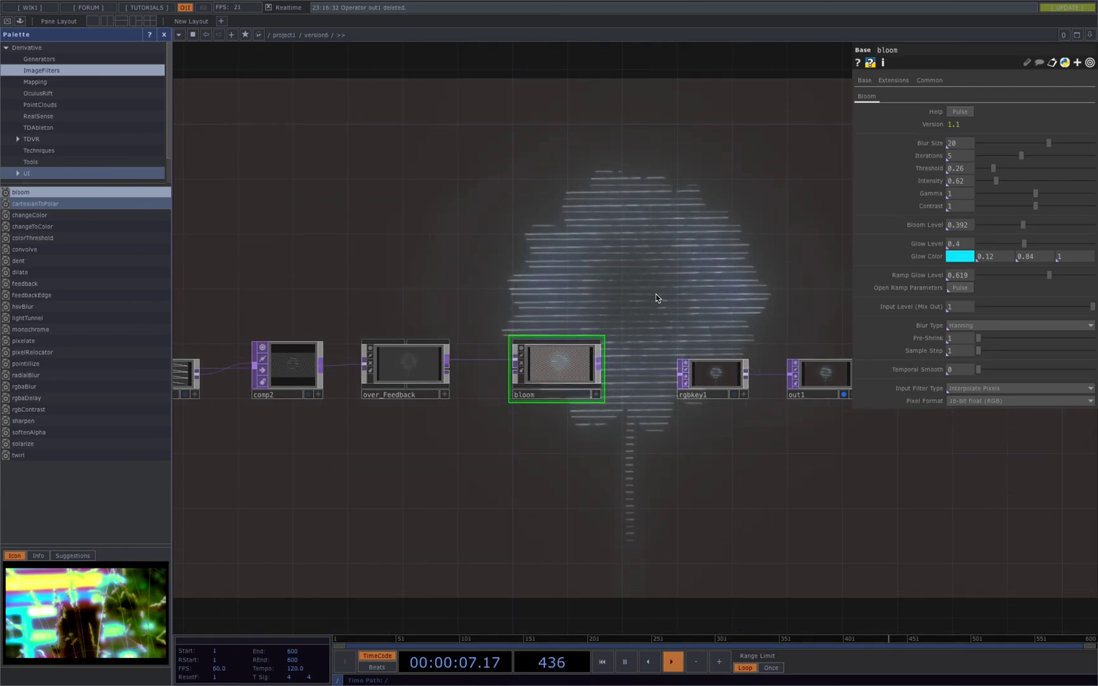
{"action": "left_click_drag", "start_coordinate": [727, 305], "coordinate": [655, 342]}
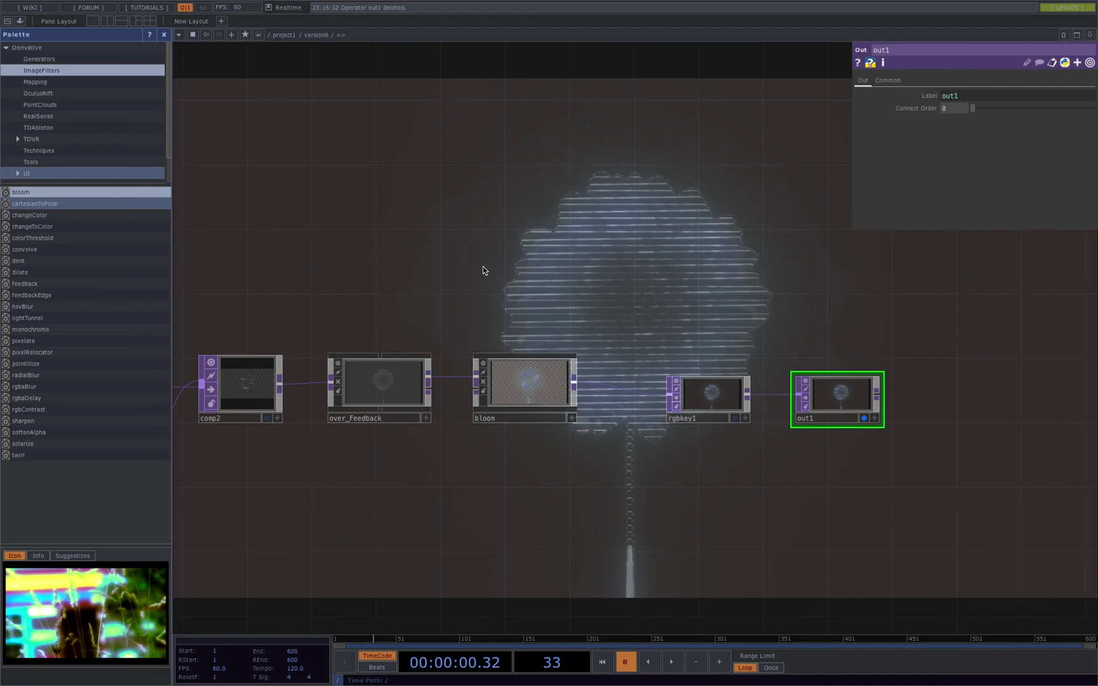
Step: Change comp1's Operation from Multiply to Over
{"action": "scroll", "coordinate": [486, 266], "scroll_direction": "left", "scroll_amount": 10}
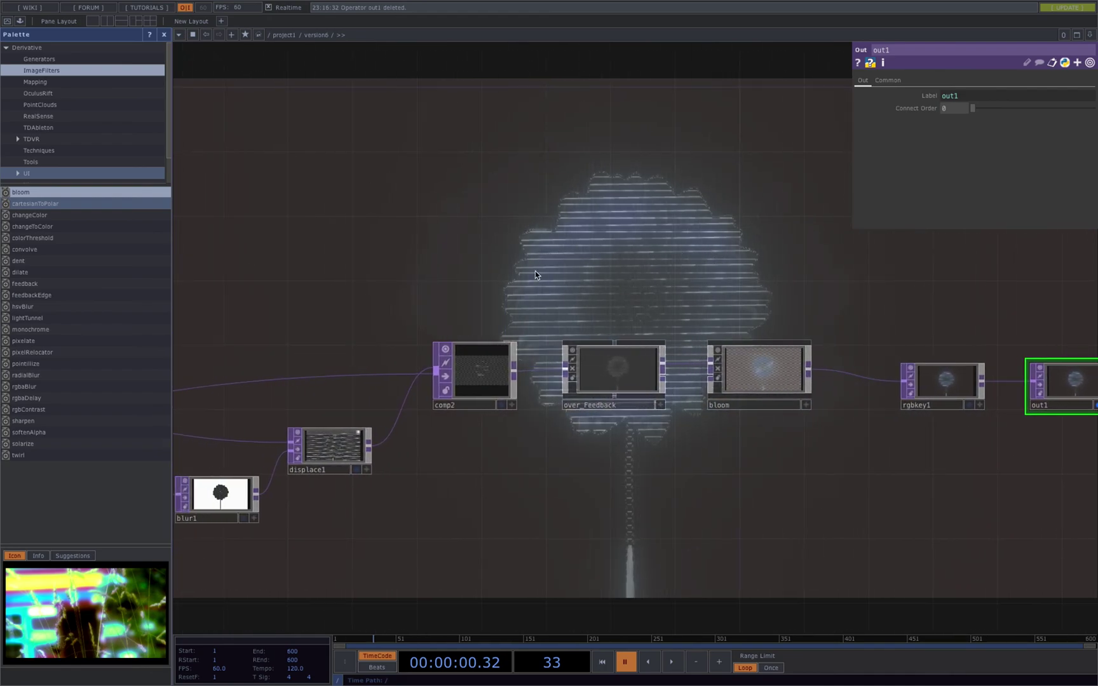
{"action": "scroll", "coordinate": [331, 294], "scroll_direction": "left", "scroll_amount": 19}
{"action": "scroll", "coordinate": [331, 294], "scroll_direction": "down", "scroll_amount": 5}
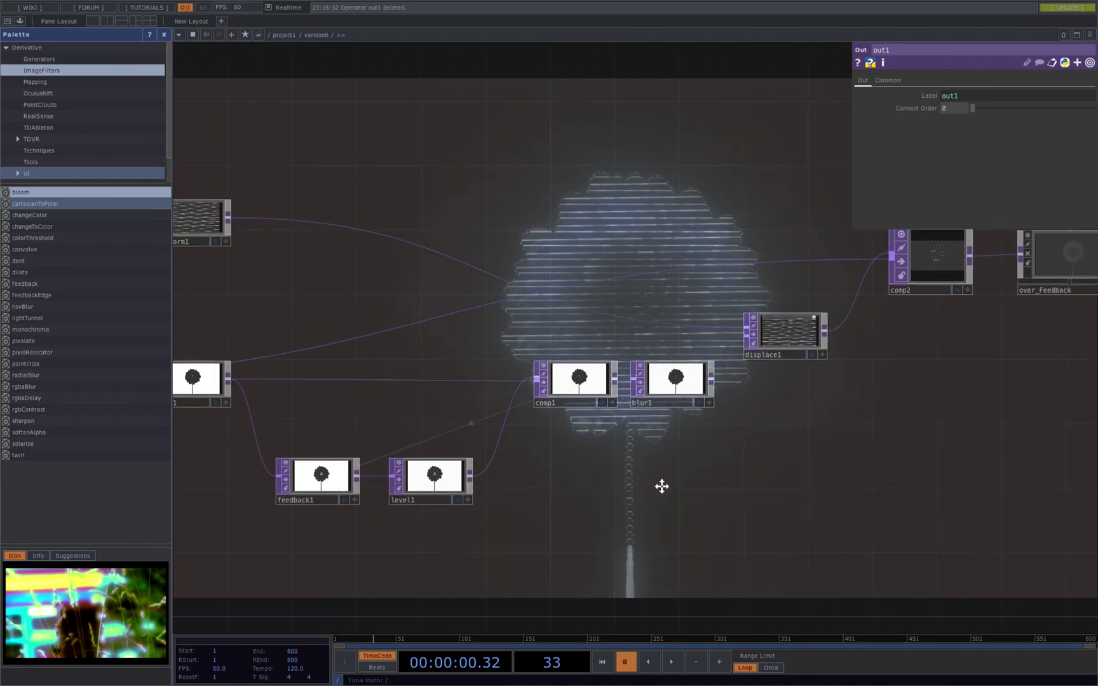
{"action": "scroll", "coordinate": [662, 486], "scroll_direction": "left", "scroll_amount": 3}
{"action": "left_click", "coordinate": [652, 379]}
{"action": "scroll", "coordinate": [720, 442], "scroll_direction": "right", "scroll_amount": 2}
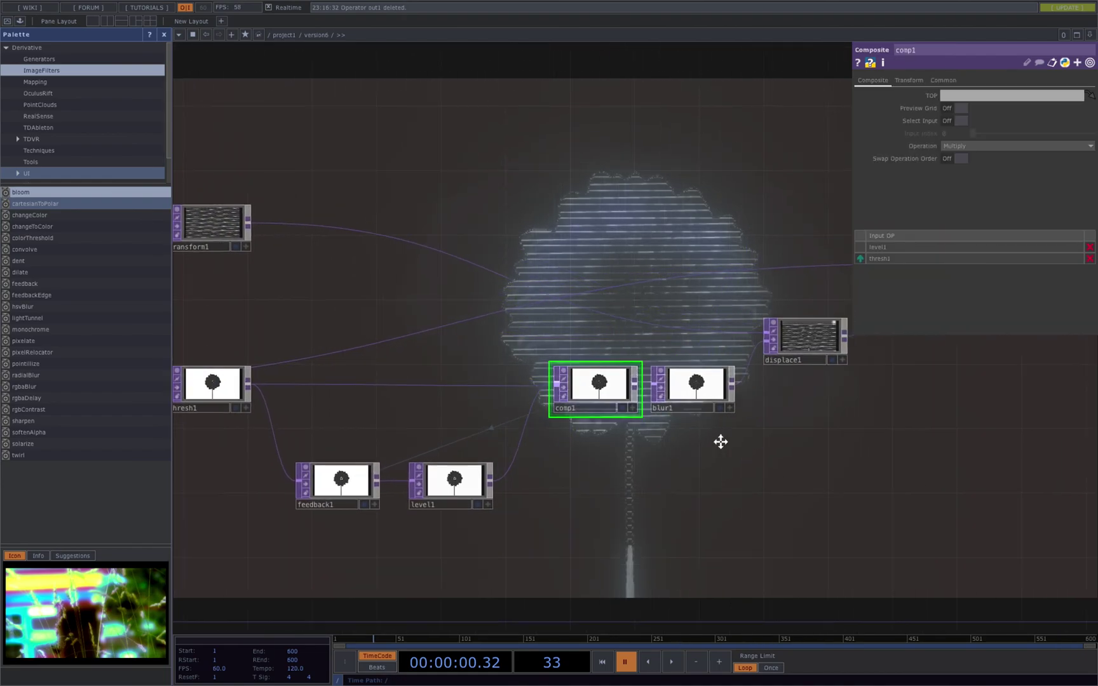
{"action": "scroll", "coordinate": [720, 441], "scroll_direction": "right", "scroll_amount": 2}
{"action": "left_click", "coordinate": [989, 146]}
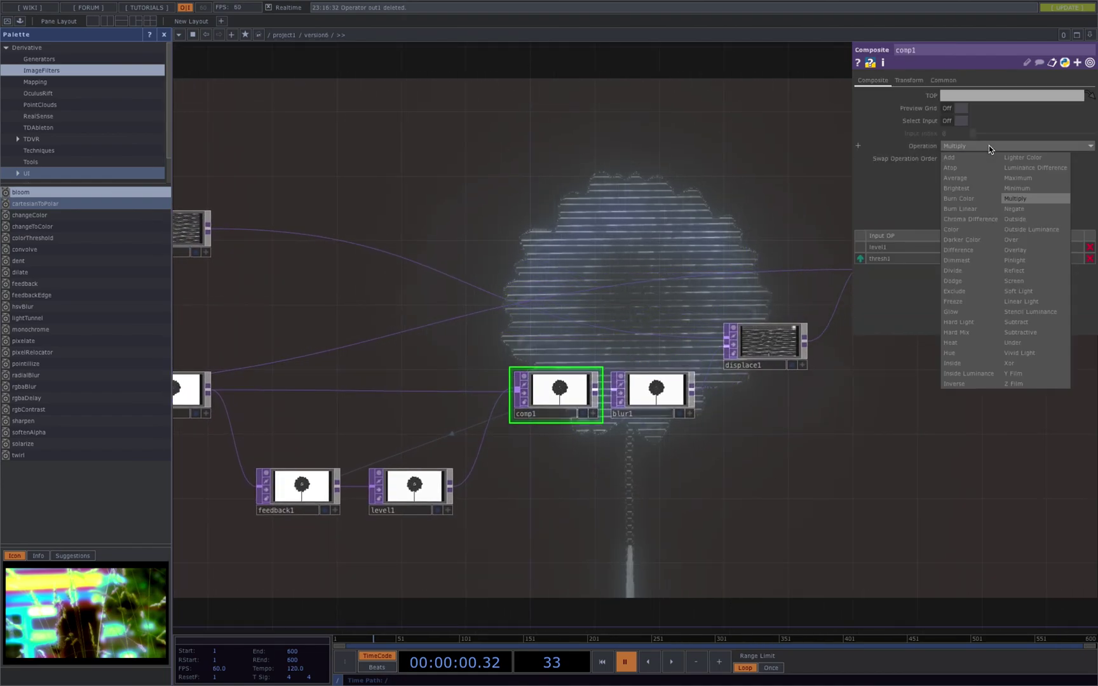
{"action": "left_click", "coordinate": [1014, 241]}
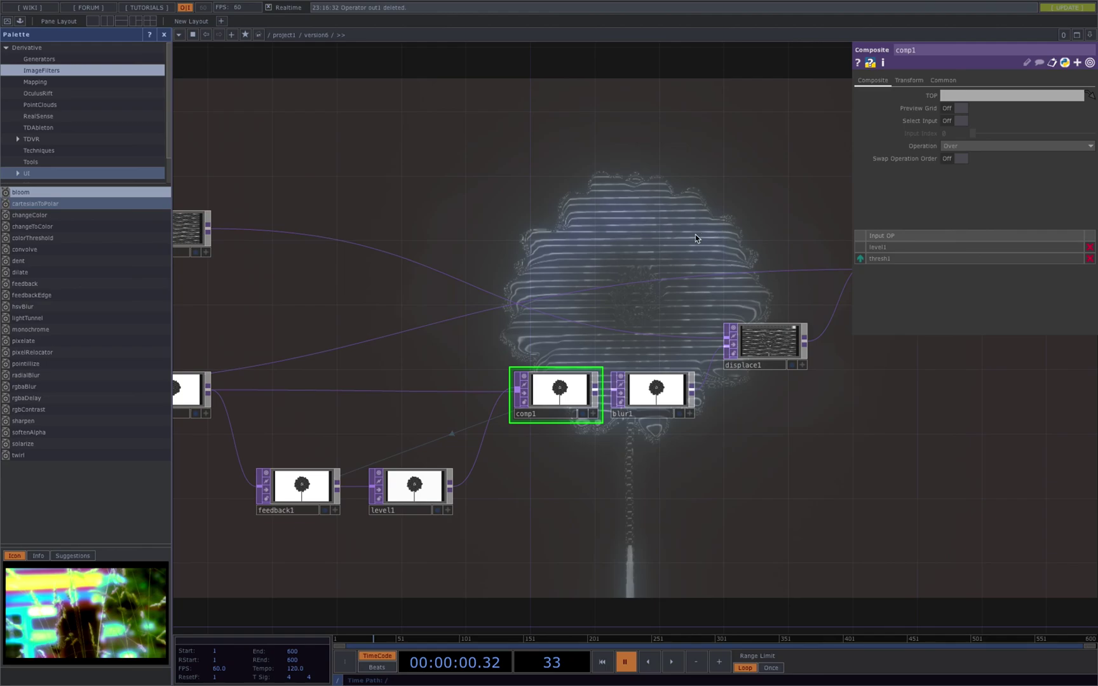
Step: Open /project1/version6 in a floating window and move it to screen centre
{"action": "scroll", "coordinate": [679, 267], "scroll_direction": "up", "scroll_amount": 3}
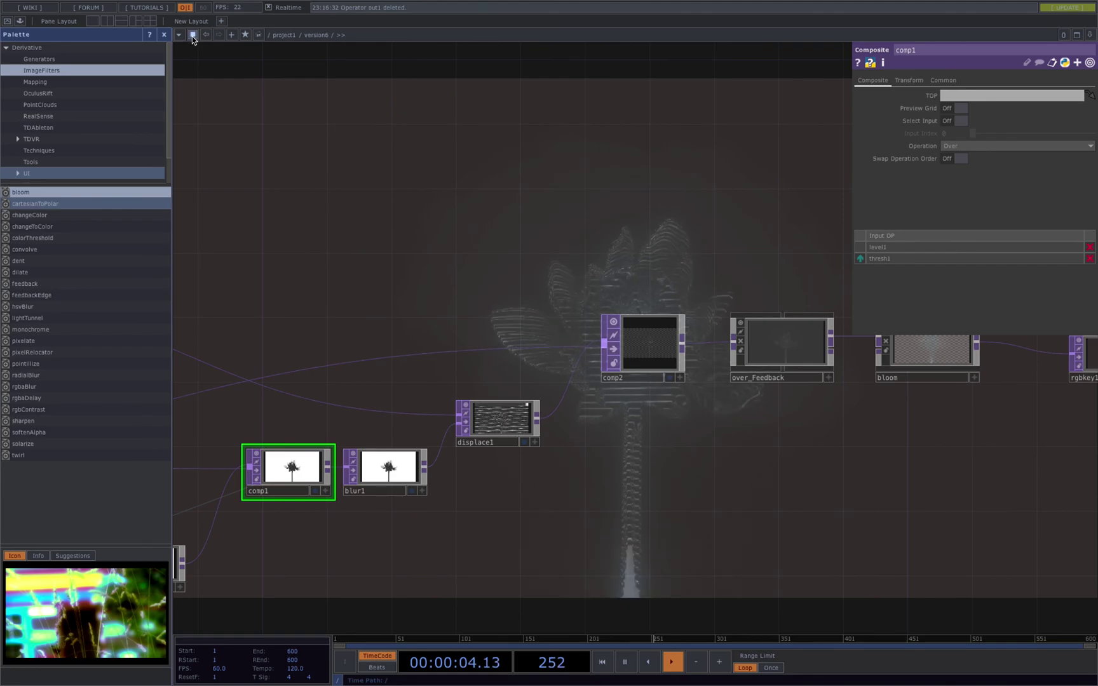
{"action": "left_click", "coordinate": [193, 34]}
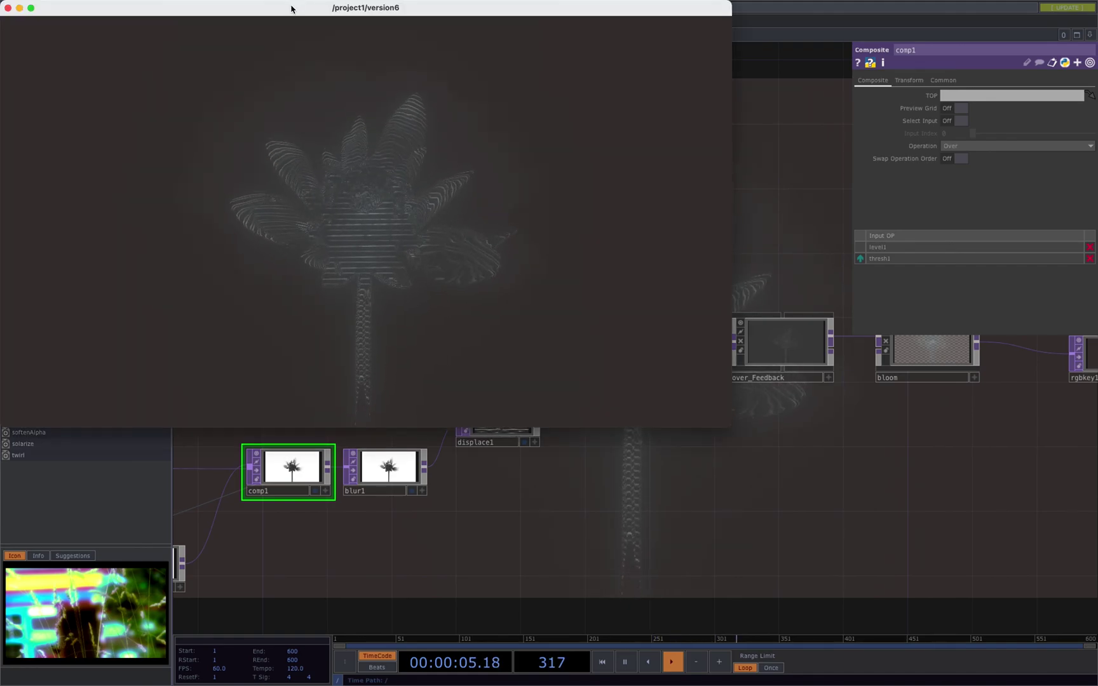
{"action": "left_click_drag", "start_coordinate": [294, 7], "coordinate": [417, 156]}
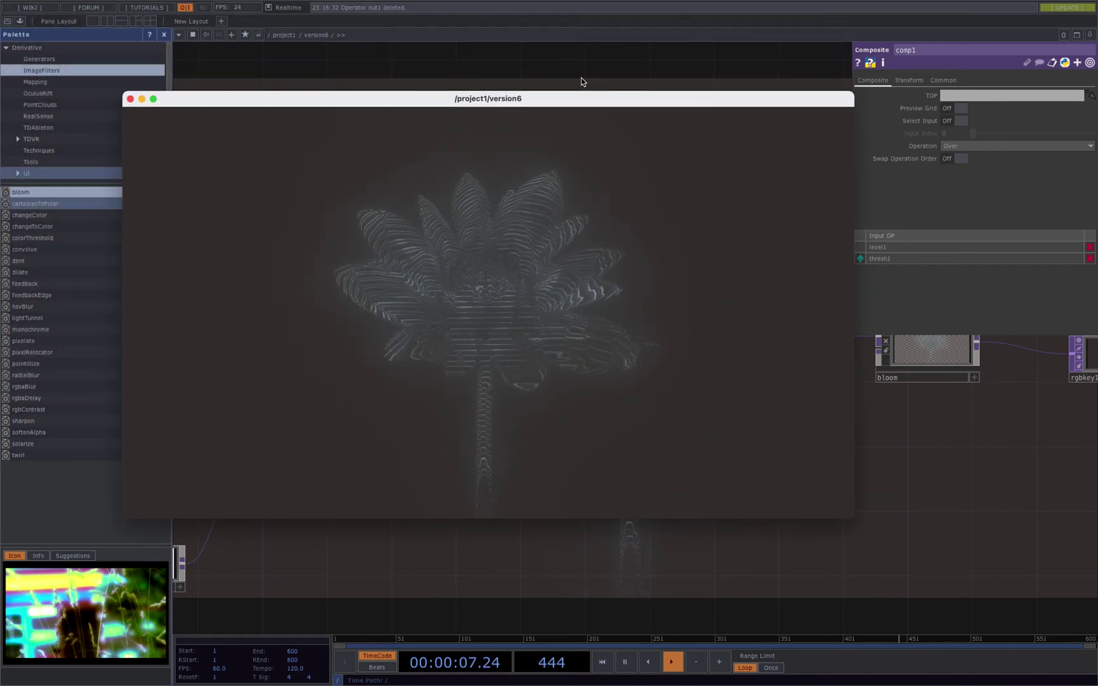